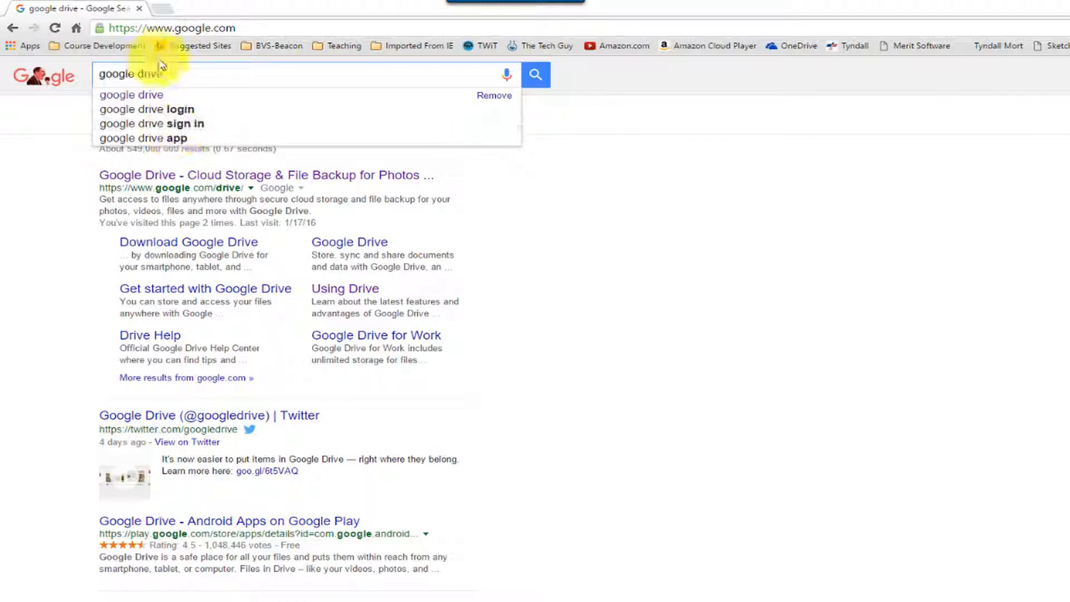
# Go to google.com/drive and enter Google Drive from its landing page
pyautogui.click(157, 28)
pyautogui.click(156, 28)
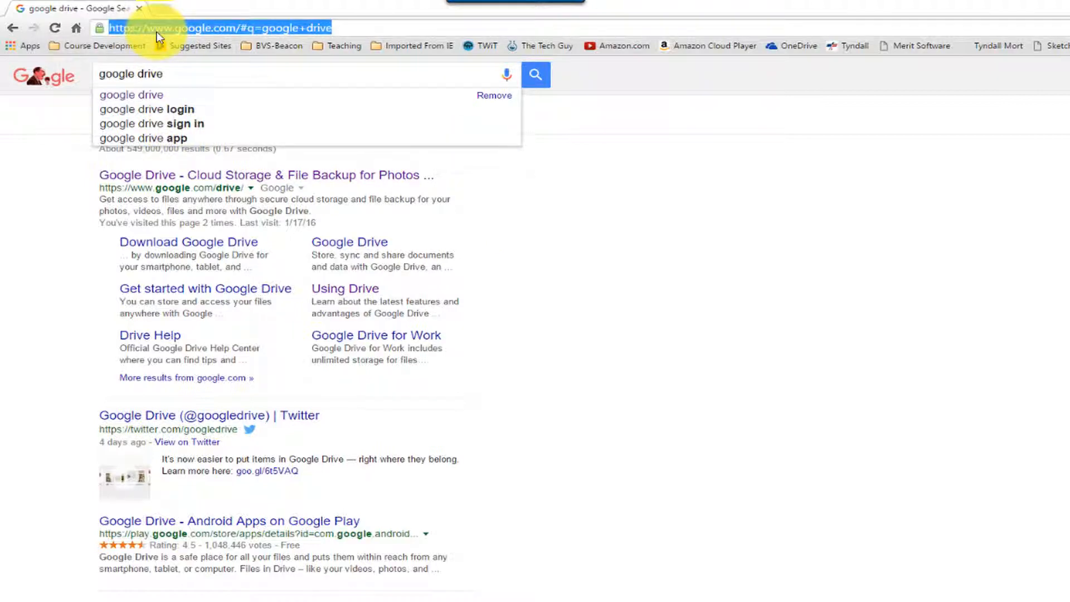
pyautogui.write('goo')
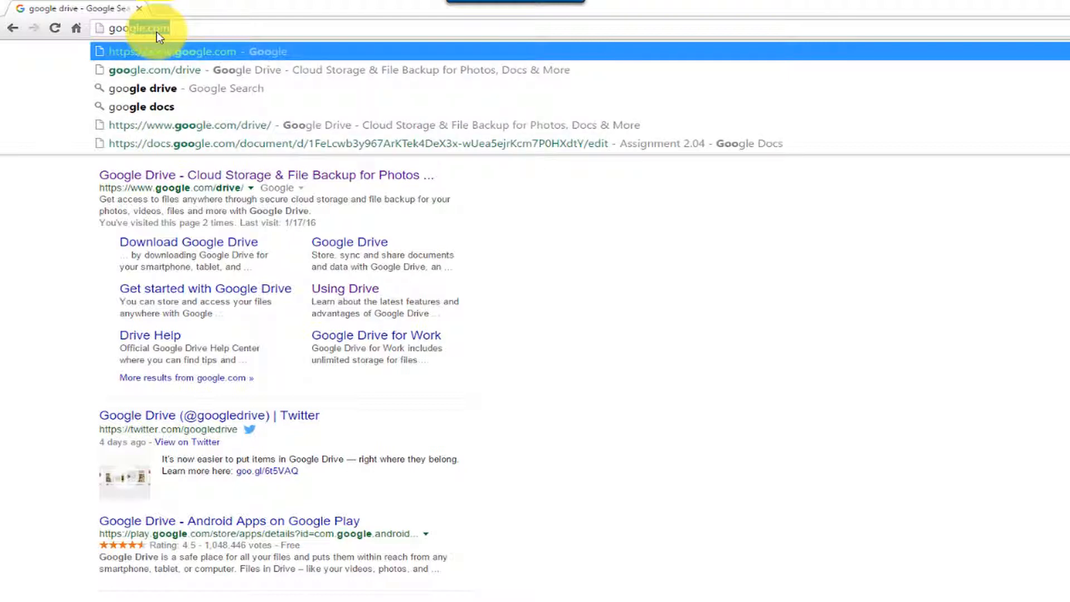
pyautogui.write('gle.com')
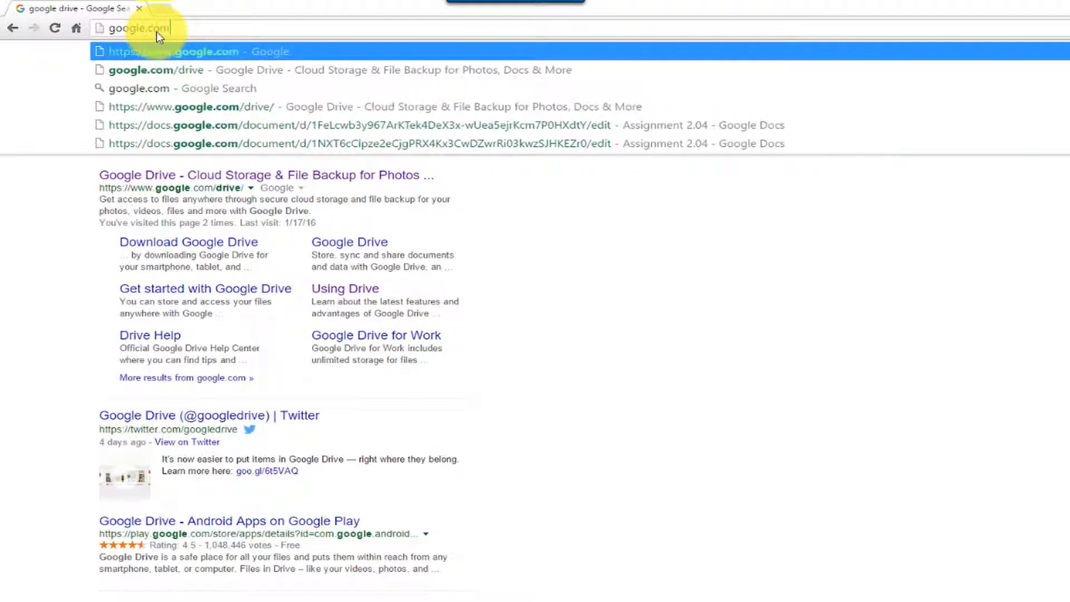
pyautogui.write('/drive')
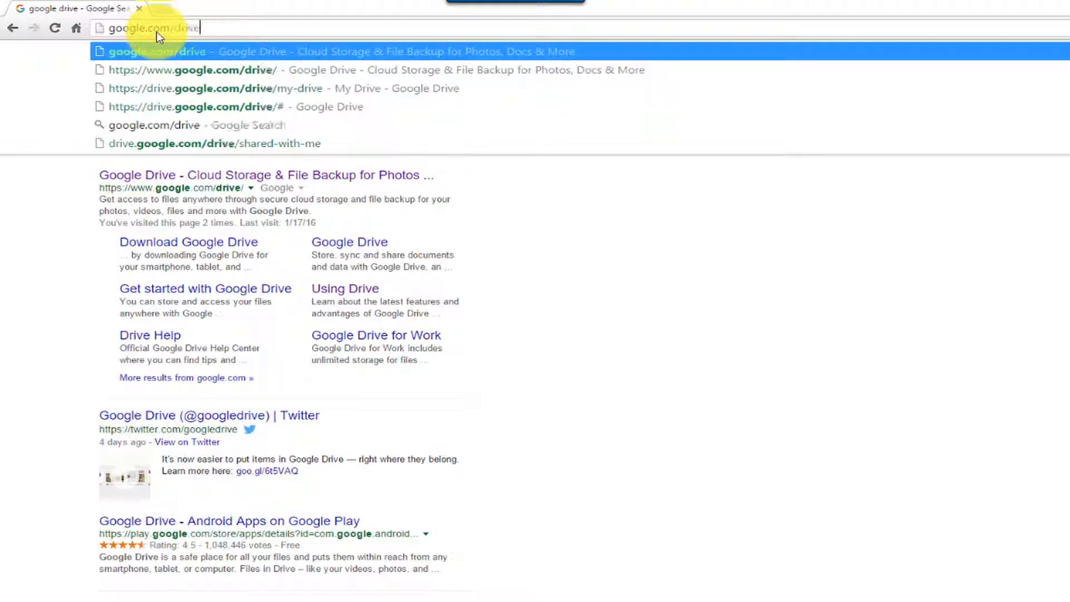
pyautogui.press('Return')
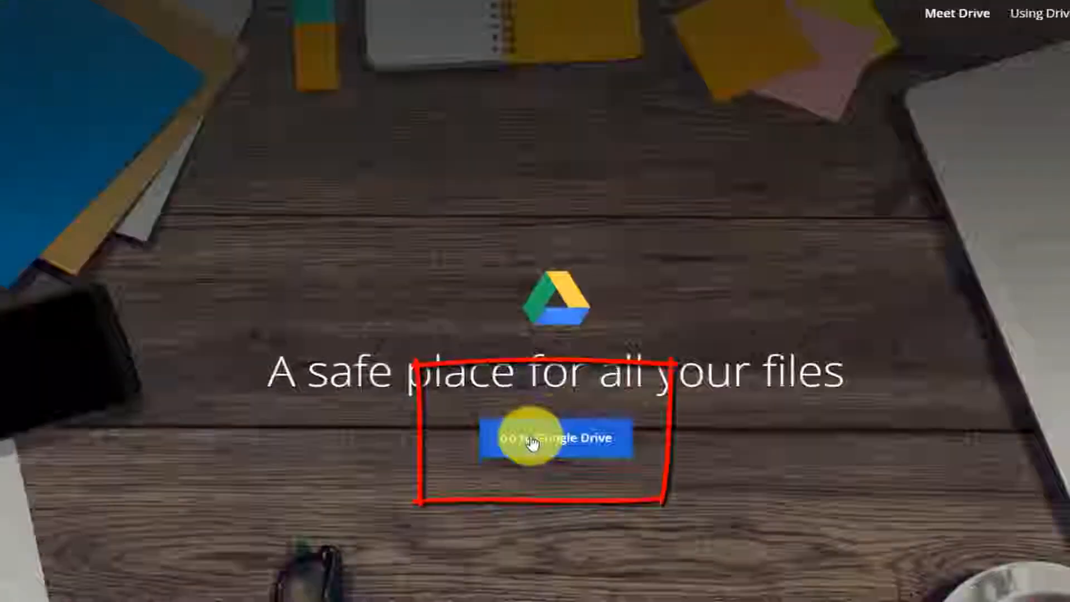
pyautogui.click(532, 442)
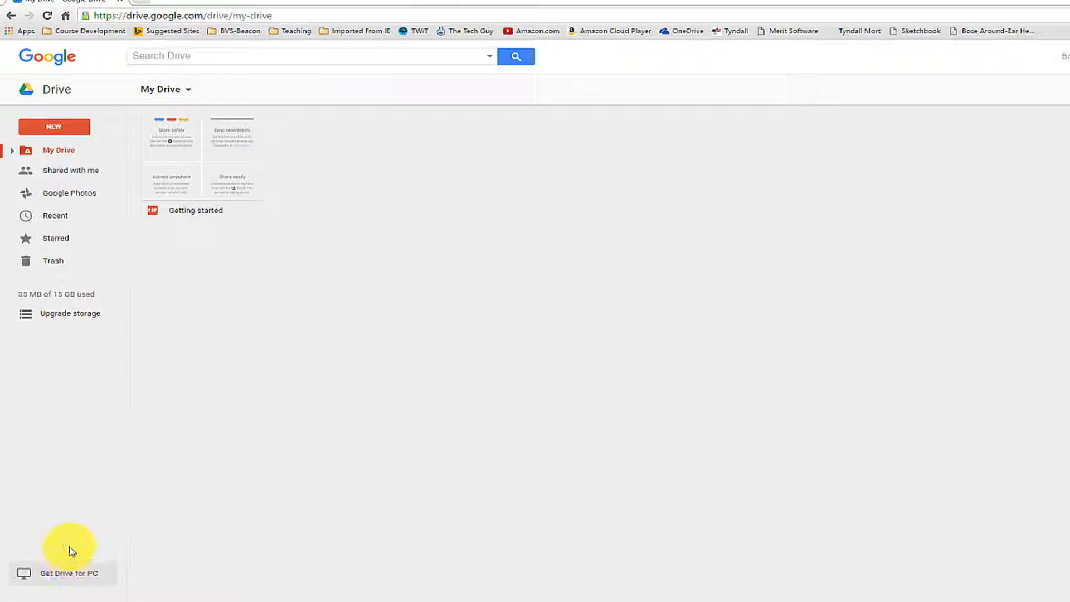
# Create a new folder named "Spanish Assignments" in My Drive
pyautogui.moveTo(65, 318)
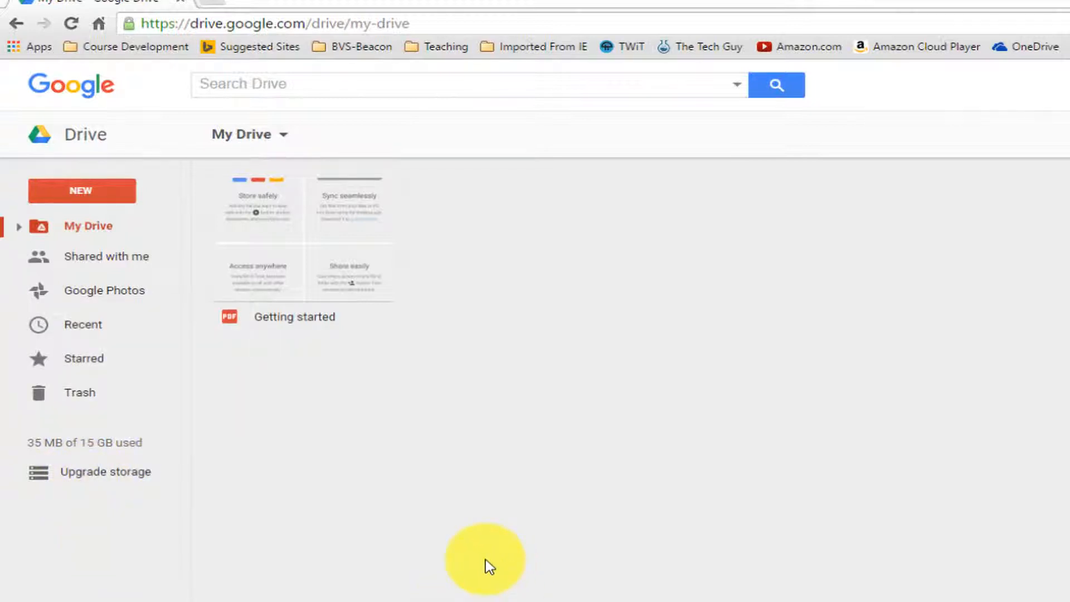
pyautogui.click(71, 195)
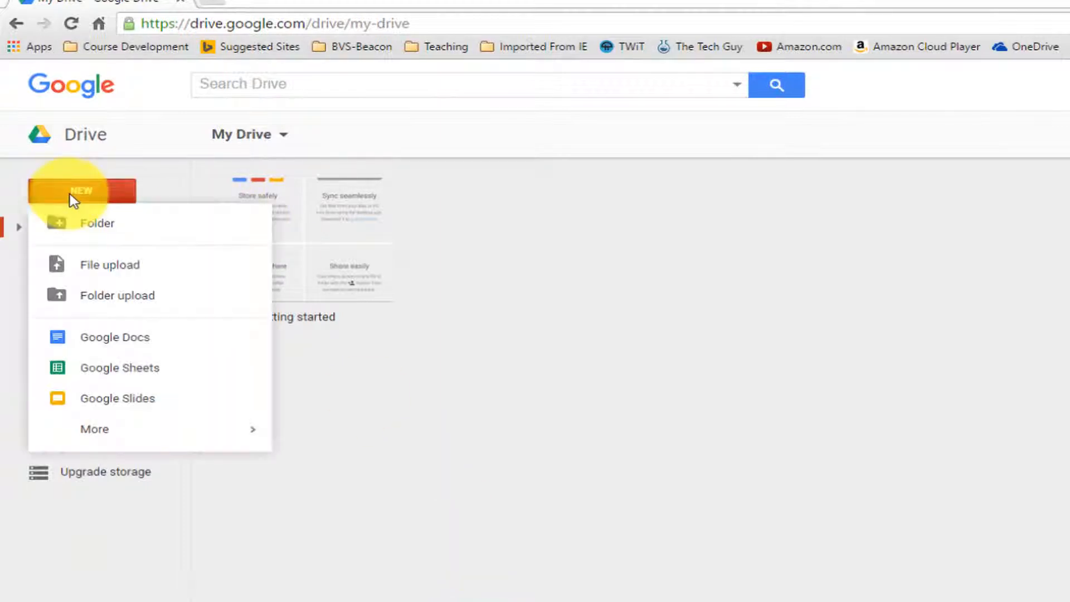
pyautogui.click(82, 223)
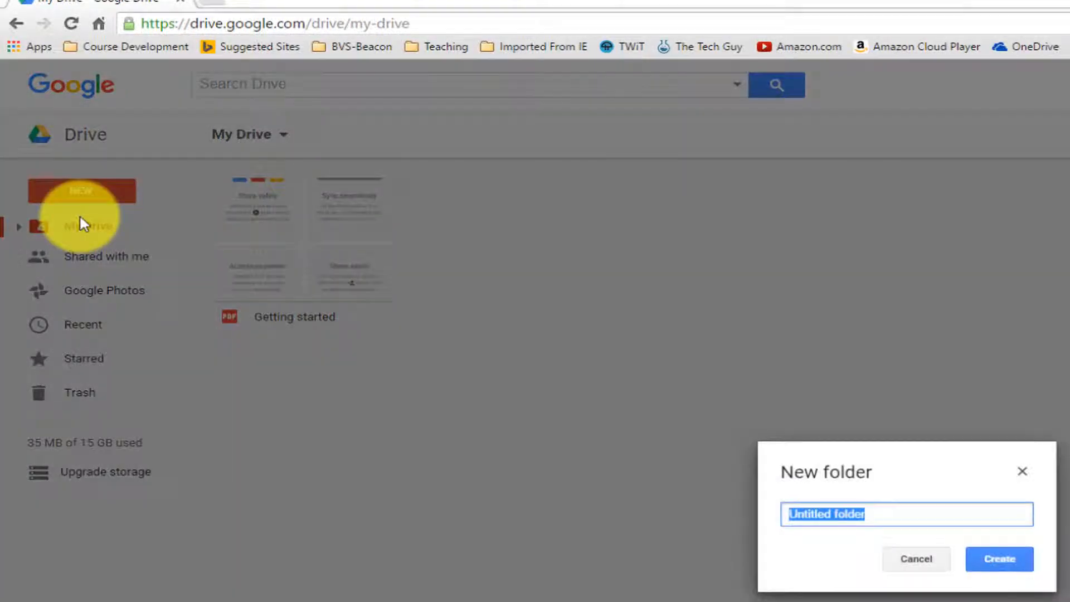
pyautogui.write('Spa')
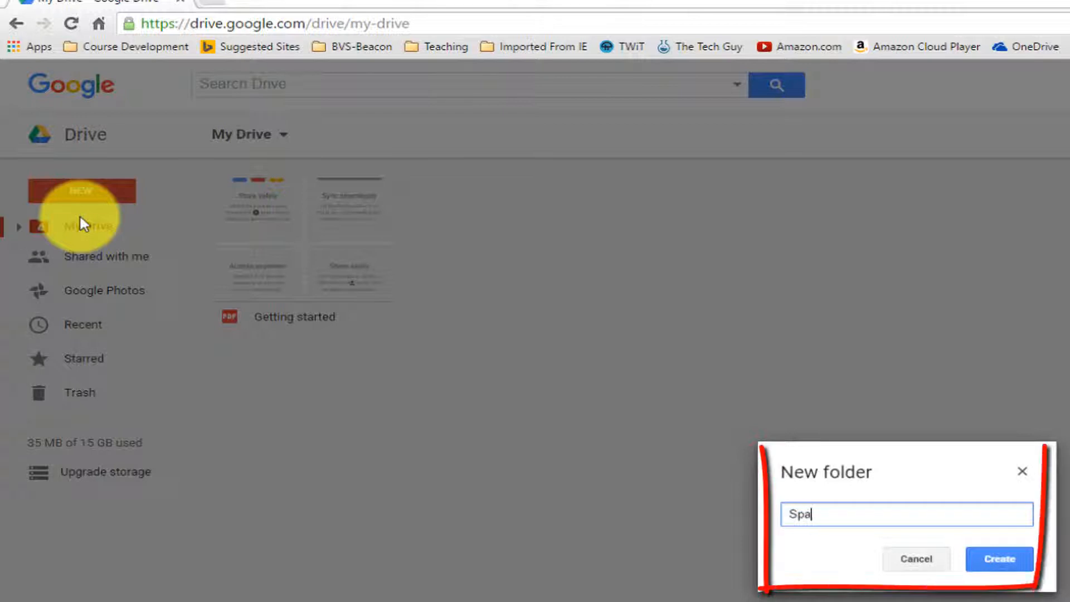
pyautogui.write('nish Ass')
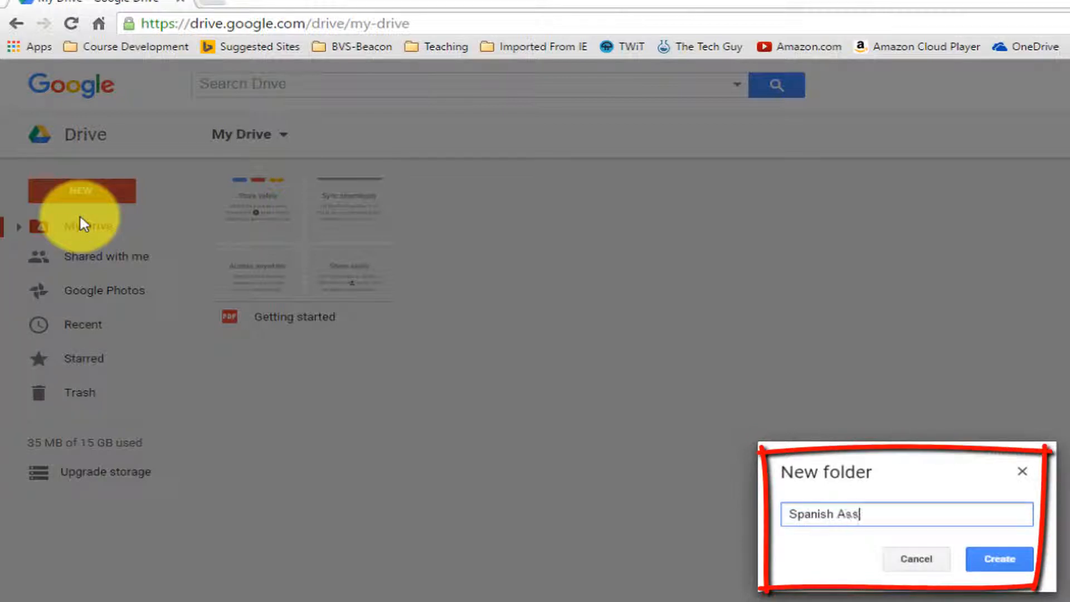
pyautogui.write('ignments')
pyautogui.click(1005, 556)
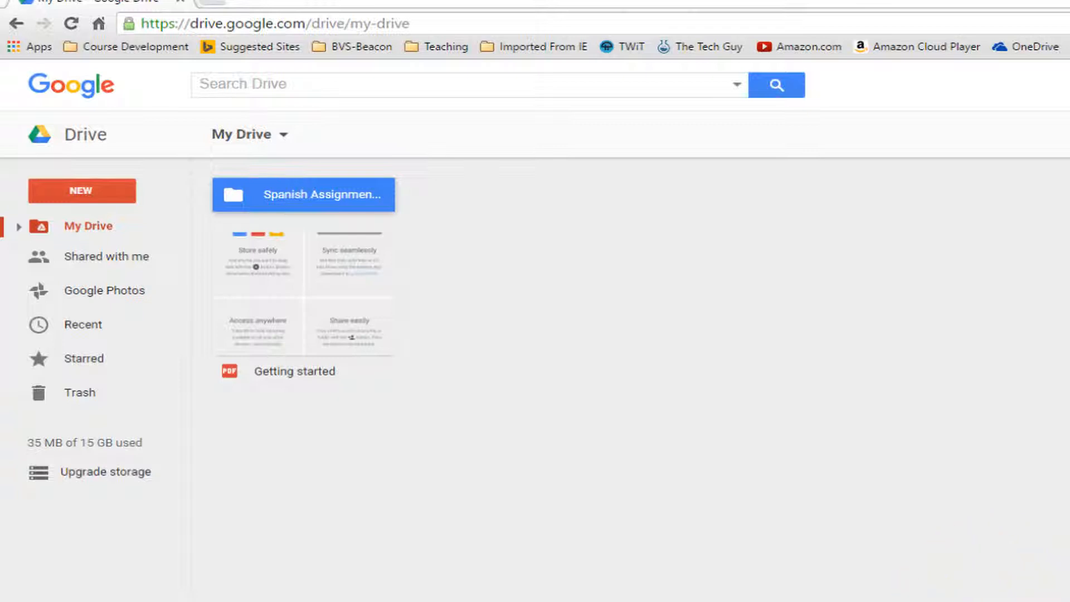
pyautogui.rightClick(1067, 601)
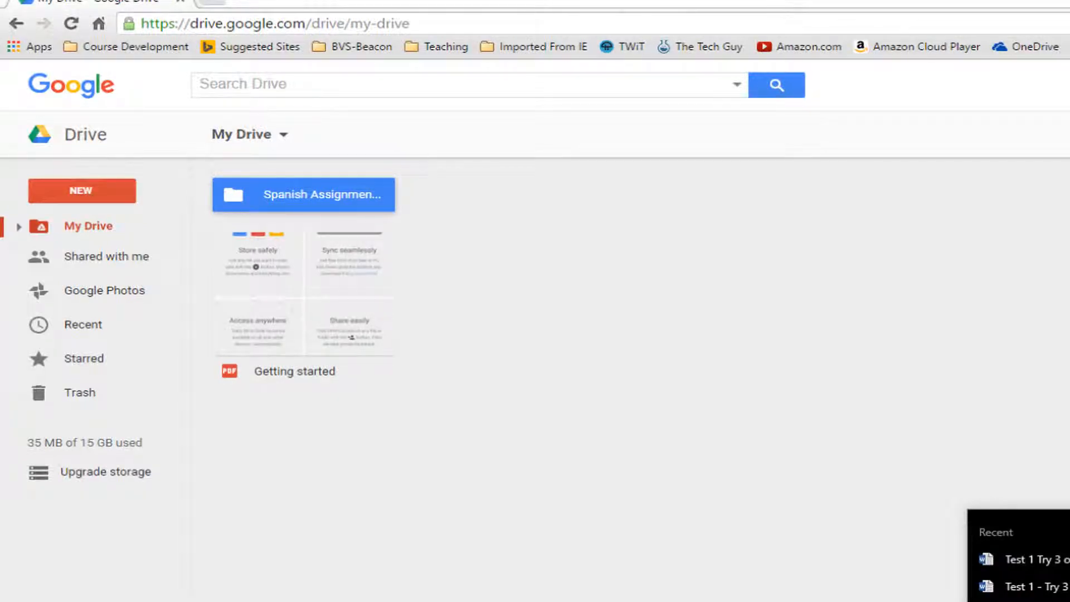
pyautogui.click(1067, 600)
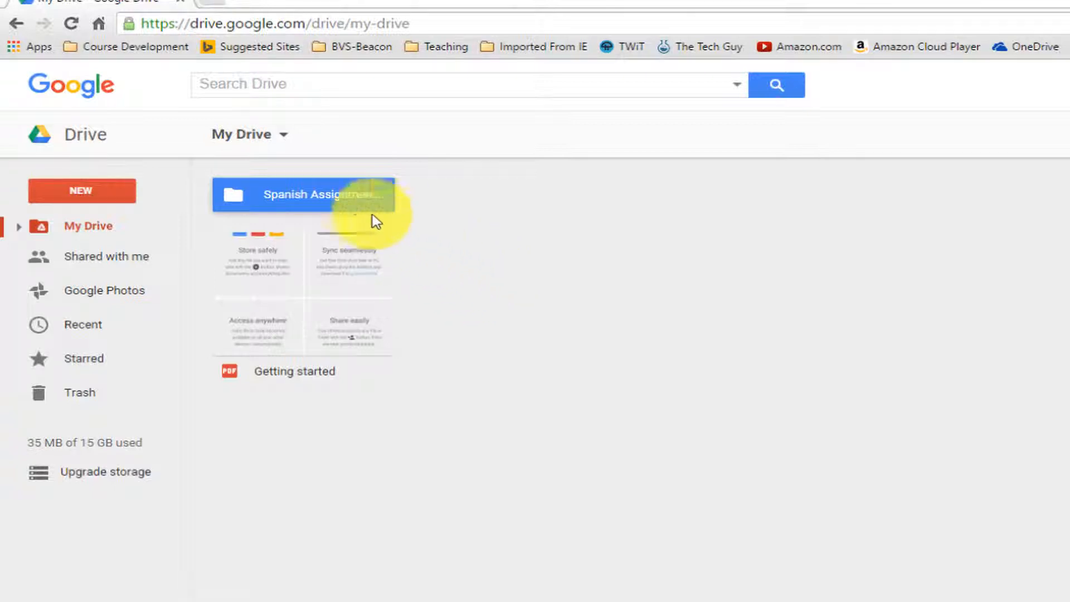
pyautogui.rightClick(337, 200)
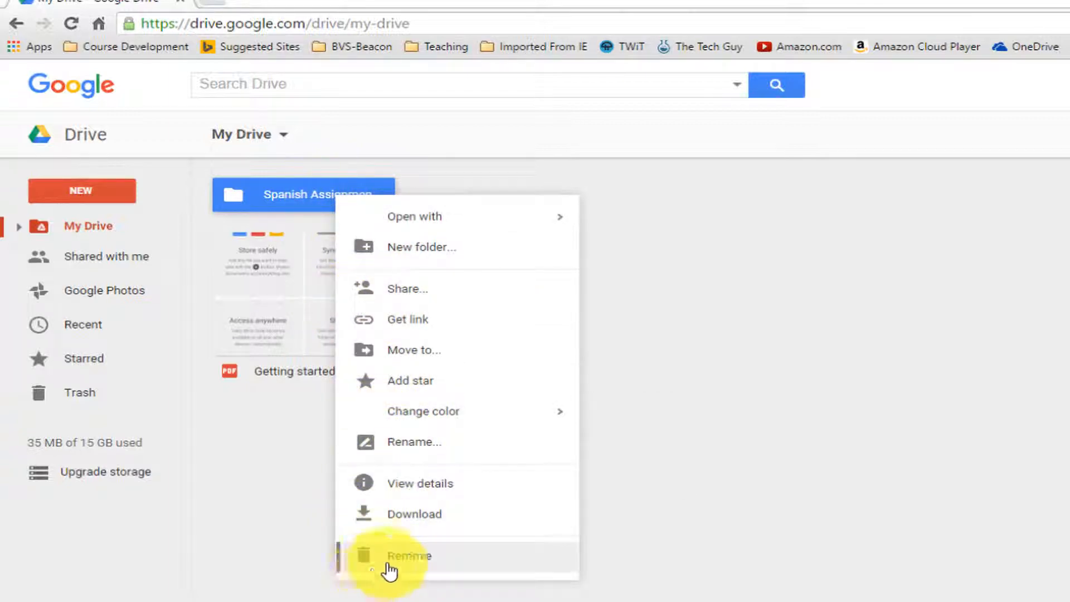
pyautogui.click(258, 192)
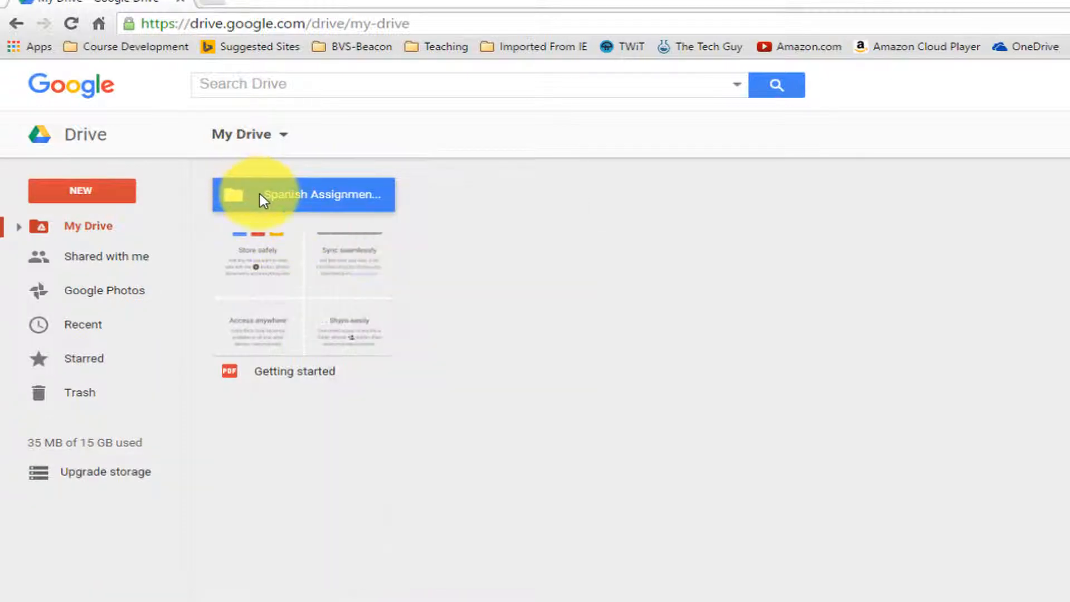
# Create a new blank Google Docs document in My Drive
pyautogui.click(85, 195)
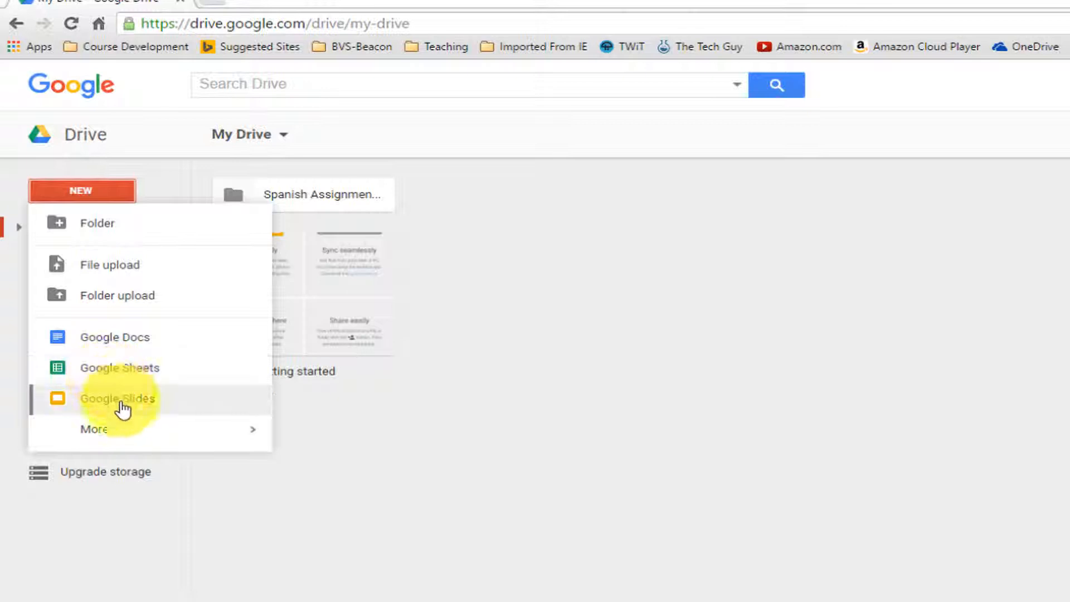
pyautogui.moveTo(110, 441)
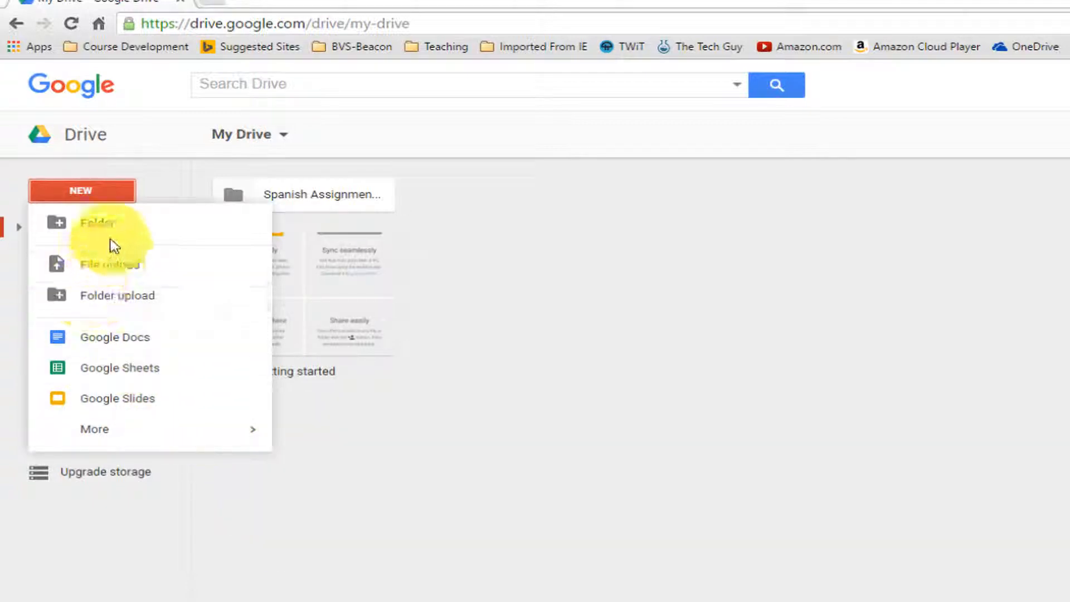
pyautogui.click(116, 340)
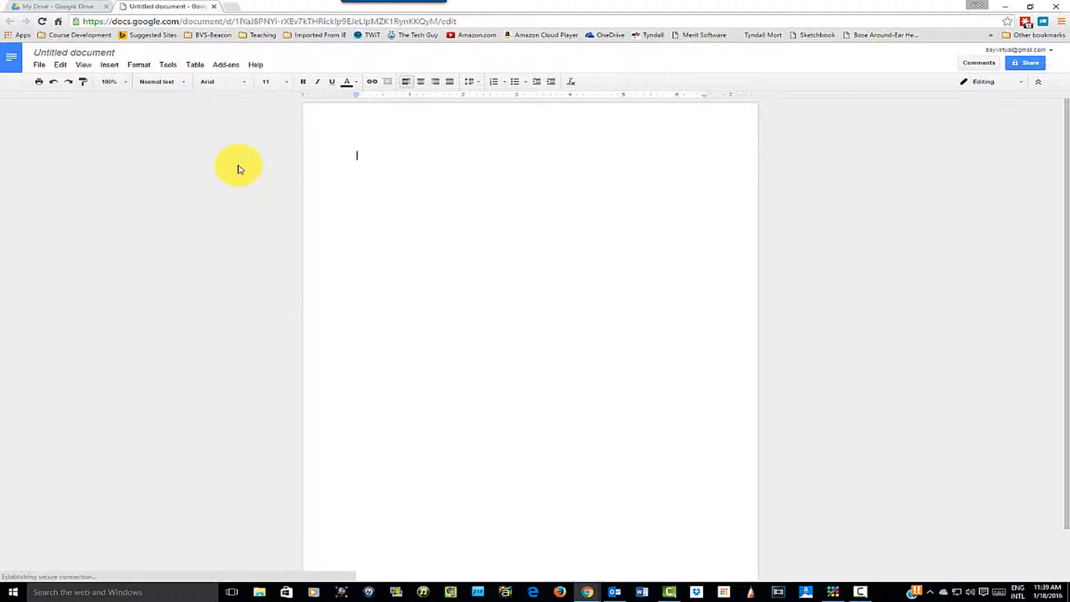
# Rename the untitled document as "Assignment 4.02"
pyautogui.click(96, 53)
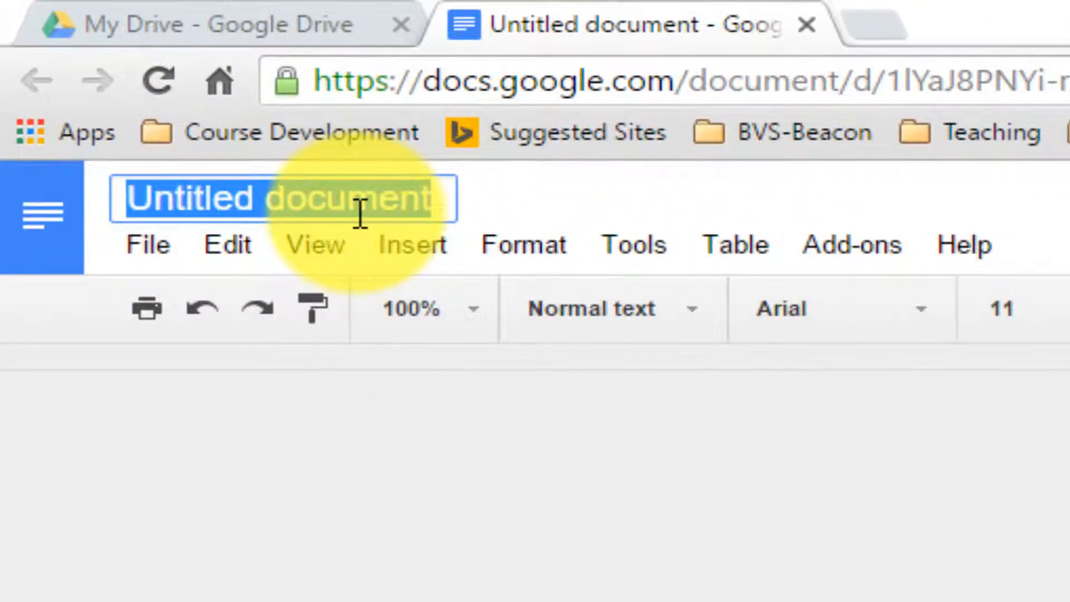
pyautogui.write('Assig')
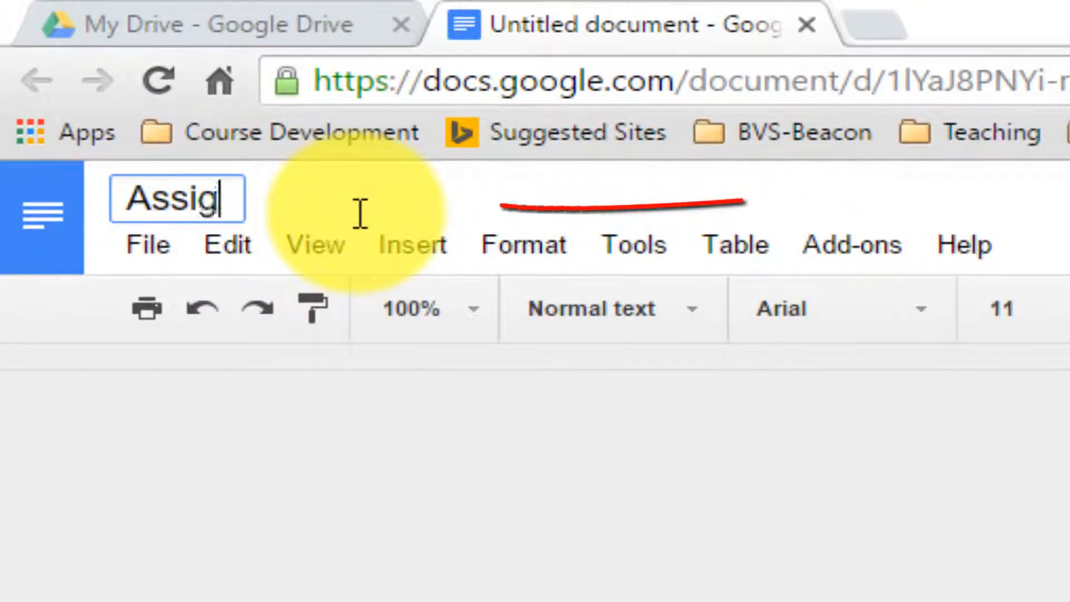
pyautogui.write('nment 4-02')
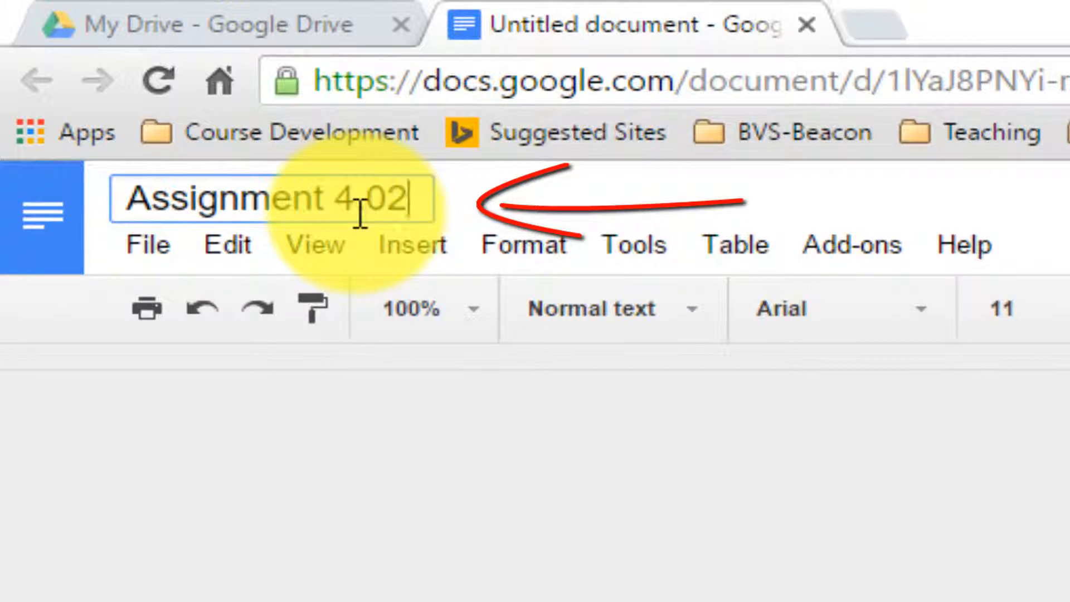
pyautogui.press('BackSpace')
pyautogui.press('BackSpace')
pyautogui.press('BackSpace')
pyautogui.write('.02')
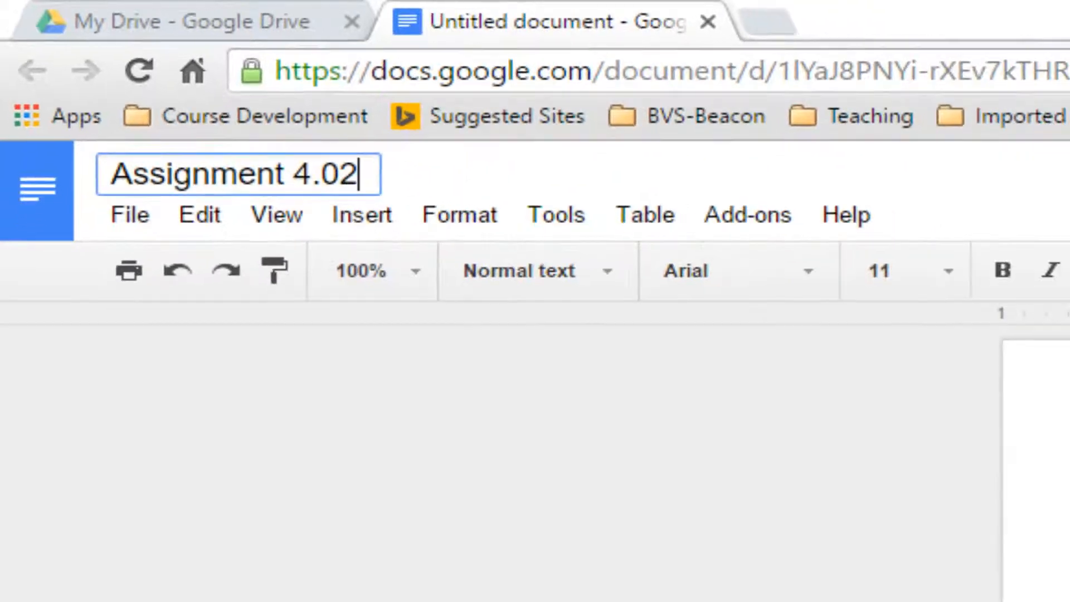
pyautogui.click(695, 303)
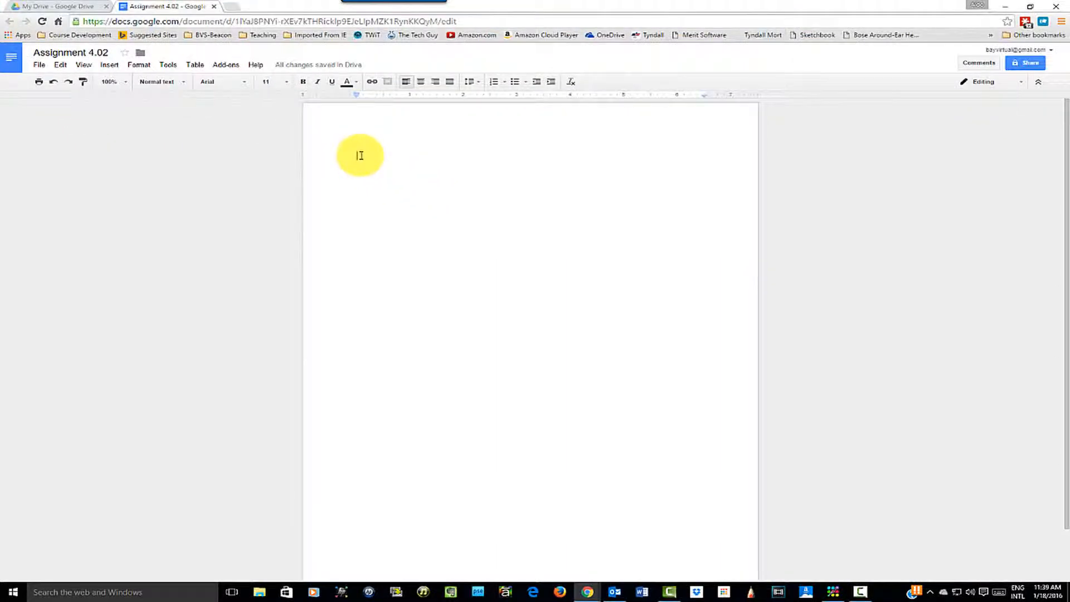
# Write the heading lines "Student Name", "Date" and "Class", and below a blank line the title "Assignment 4.02"
pyautogui.write('Student Name')
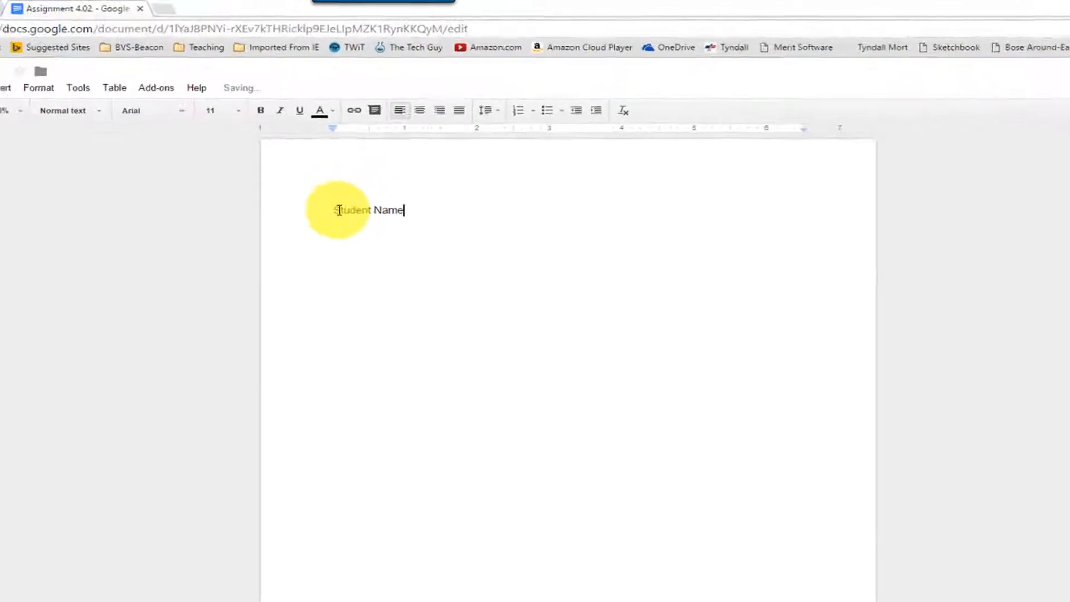
pyautogui.press('Return')
pyautogui.write('Date')
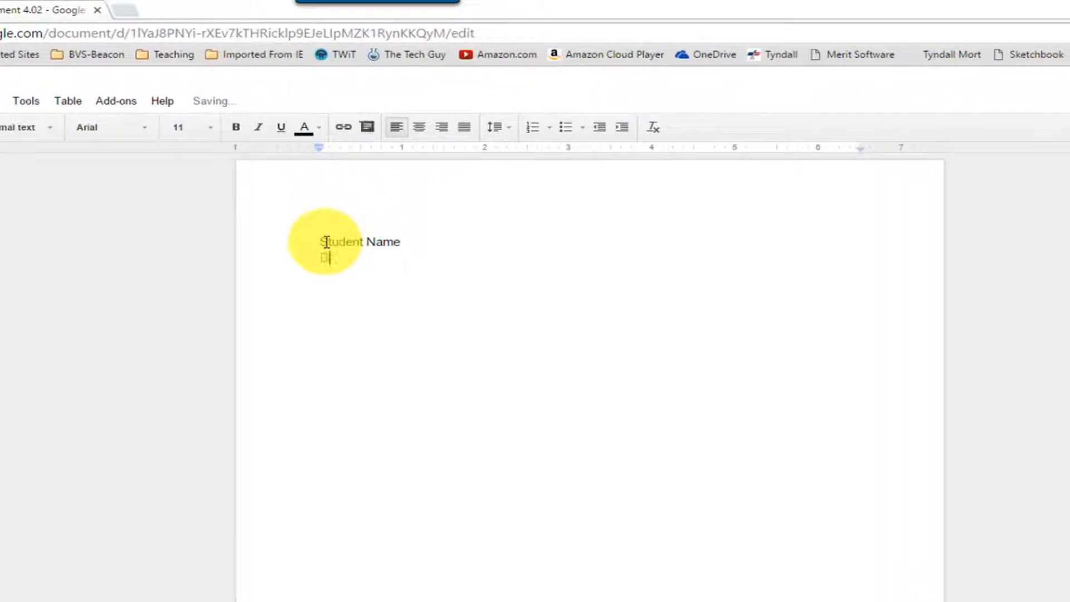
pyautogui.press('Return')
pyautogui.write('Class')
pyautogui.press('Return')
pyautogui.press('Return')
pyautogui.write('Assignment')
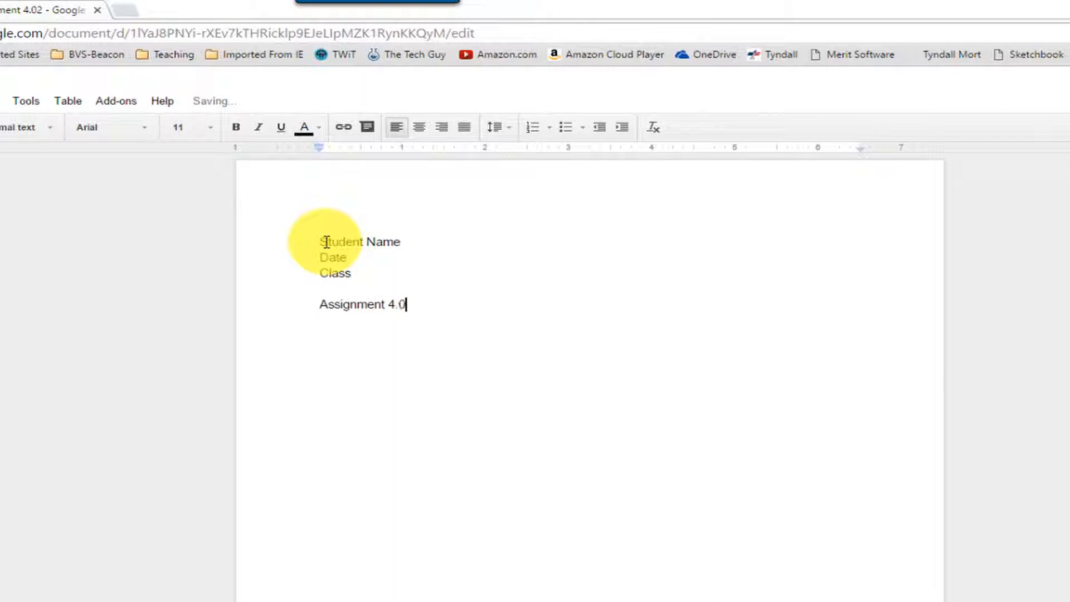
# Add a greeting with the teacher's name and the sentence "Below please find the six Spanish speaking countries for this assignment:"
pyautogui.press('Return')
pyautogui.write('Mr. Redaelli,')
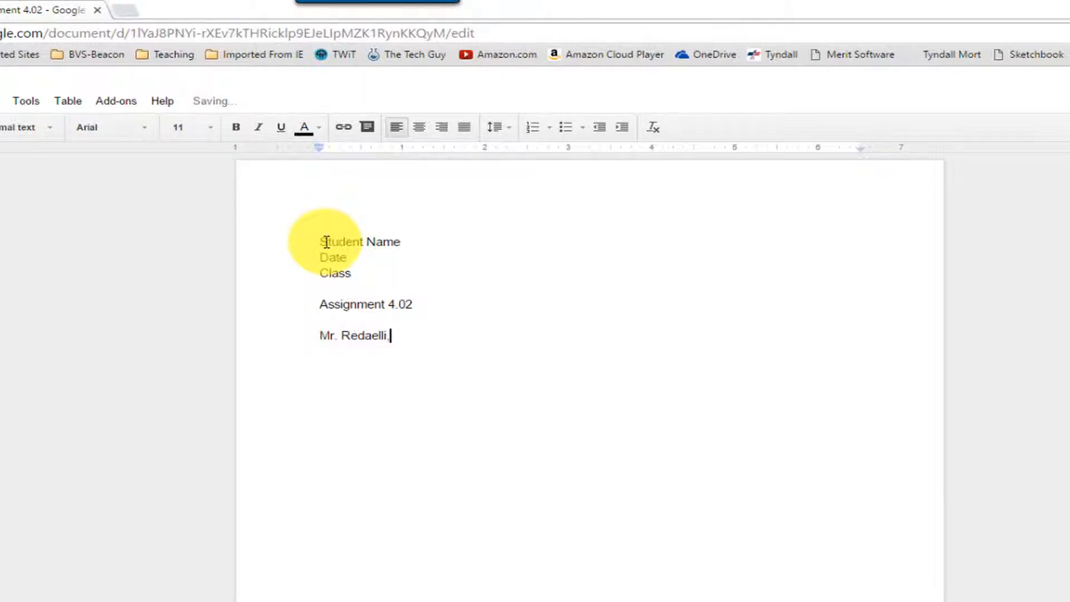
pyautogui.press('Return')
pyautogui.write('Velow please find t')
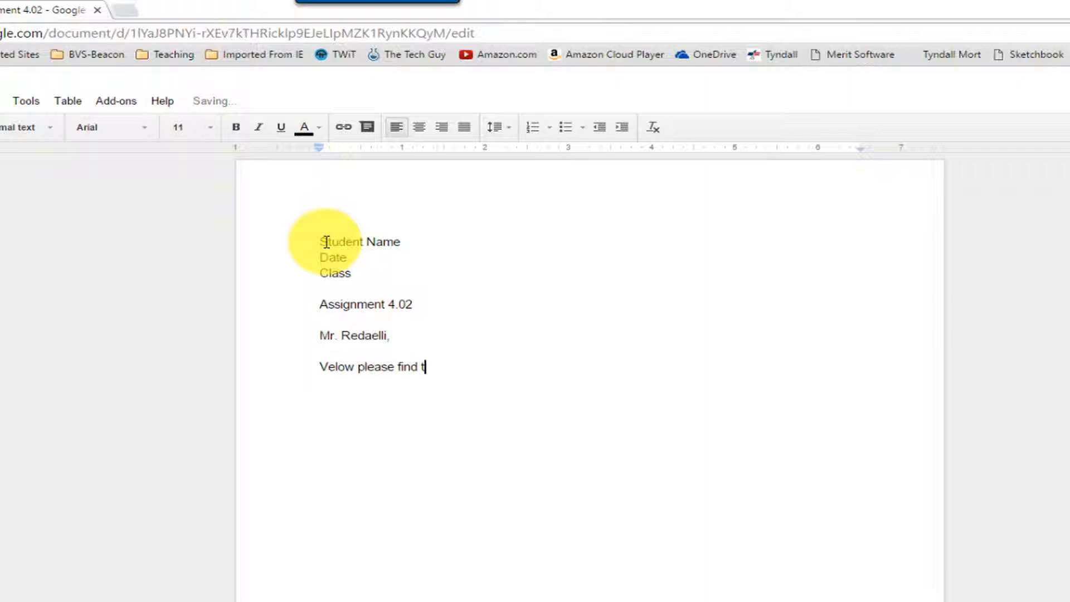
pyautogui.write('he six Spanish ')
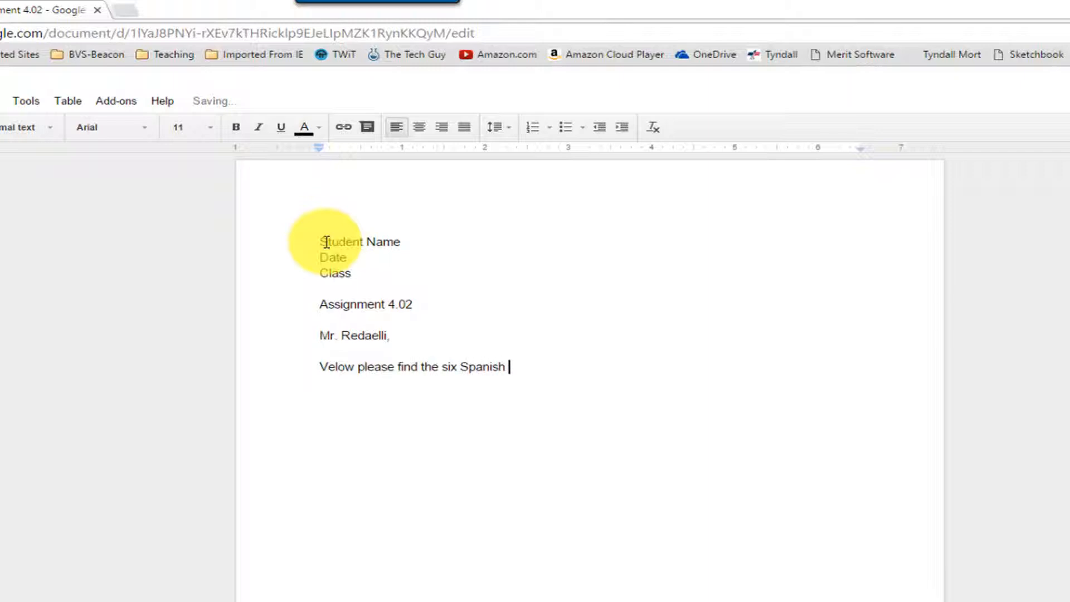
pyautogui.write('speaking countries')
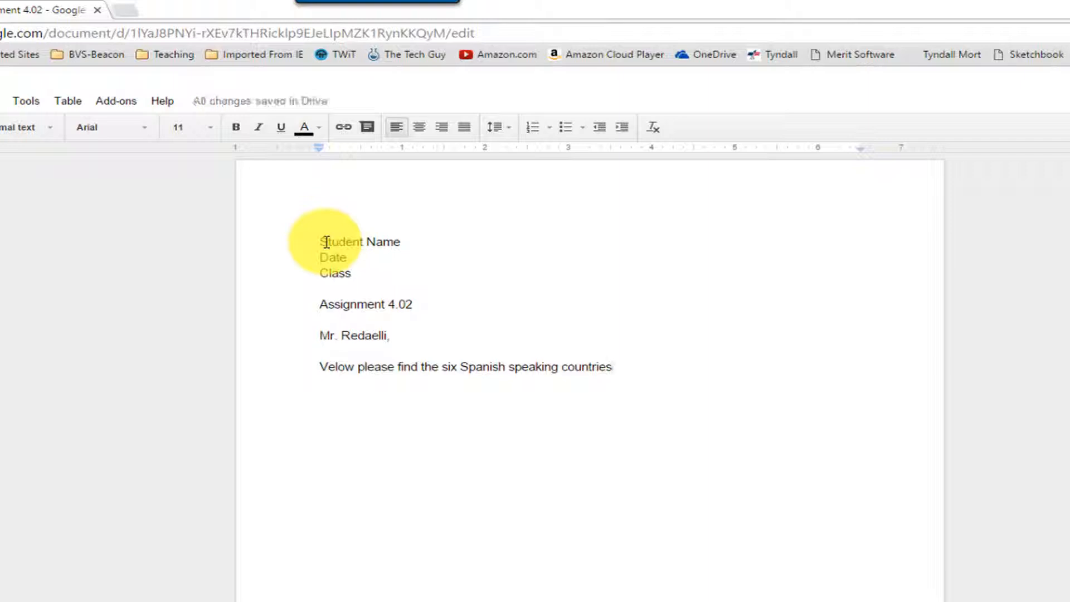
pyautogui.write('assig')
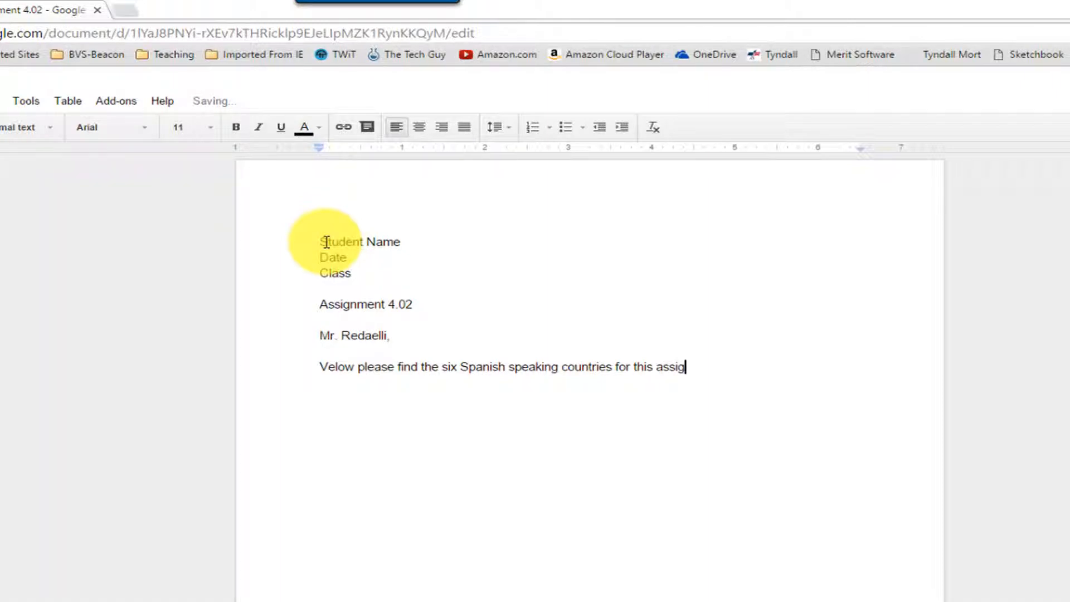
pyautogui.write('nmen')
pyautogui.press('Delete')
pyautogui.write('B')
# Add a numbered list below the sentence with Argentina, Bolivia, El Salvador, Nicaragua, Paraguay and Uruguay
pyautogui.hotkey('ctrl', 'shift', '7')
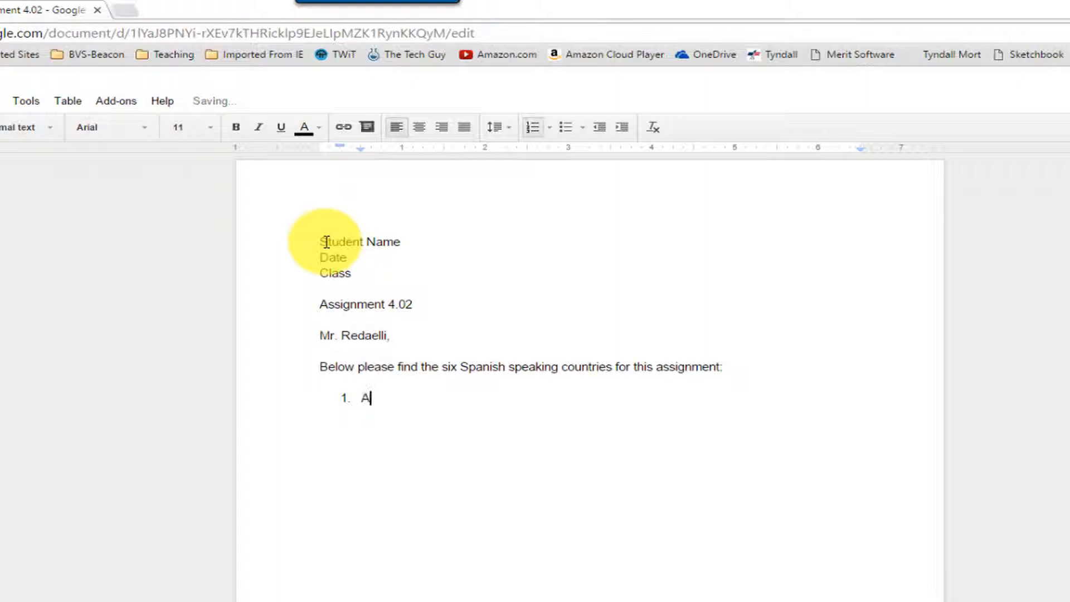
pyautogui.press('Return')
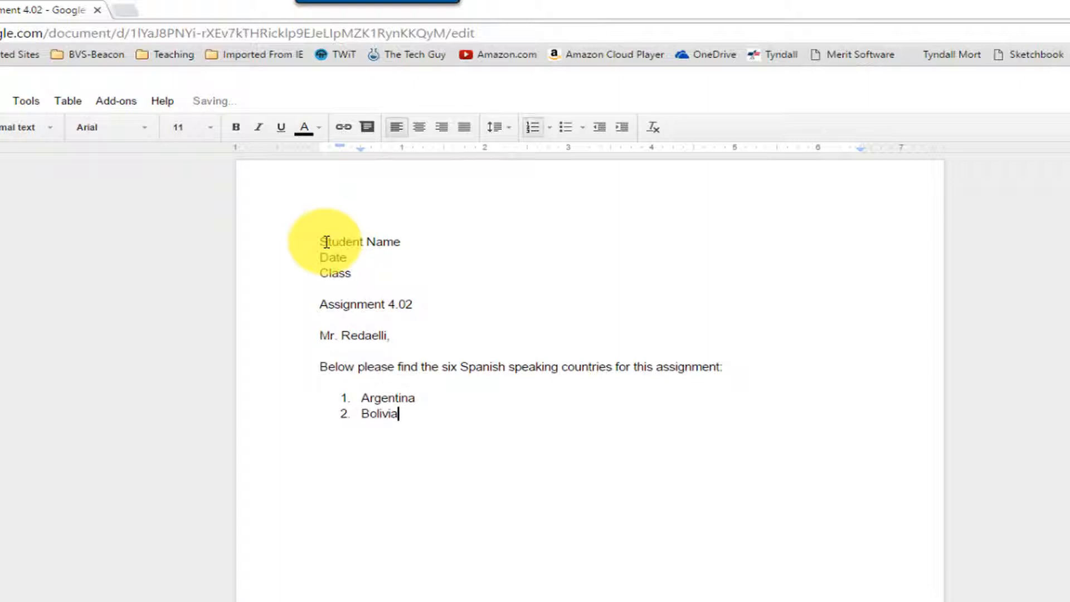
pyautogui.press('Return')
pyautogui.write('El Salvador')
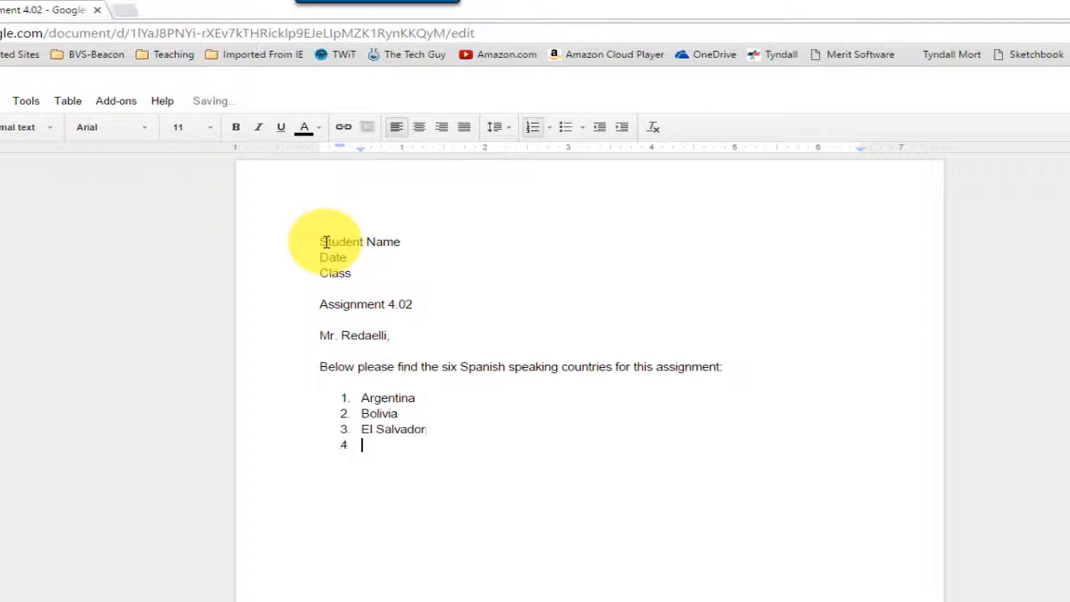
pyautogui.write('Nicaragua')
pyautogui.press('Return')
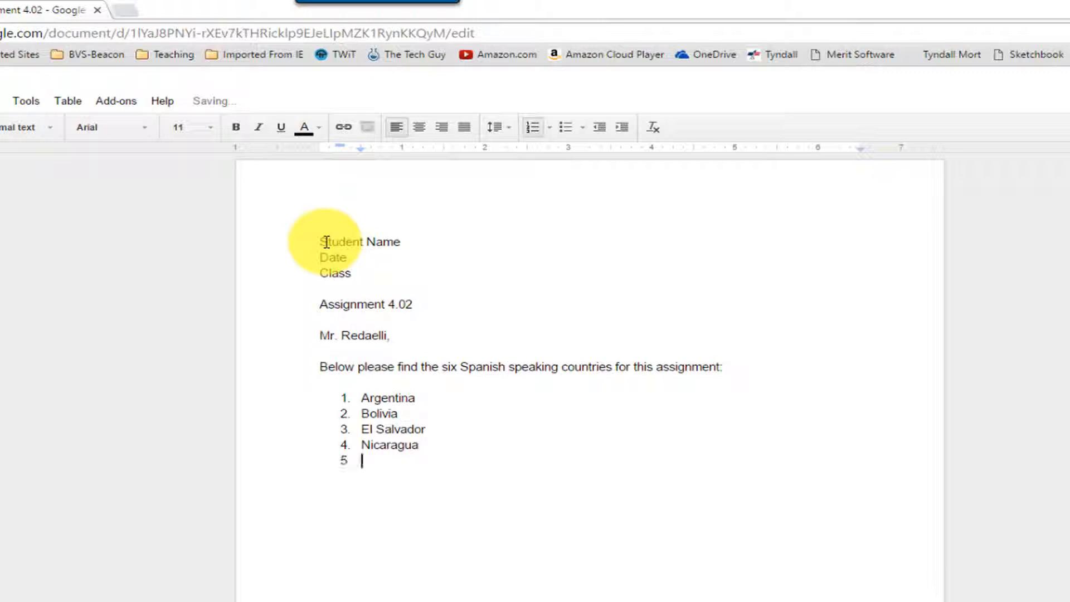
pyautogui.write('Paraguay')
pyautogui.press('Return')
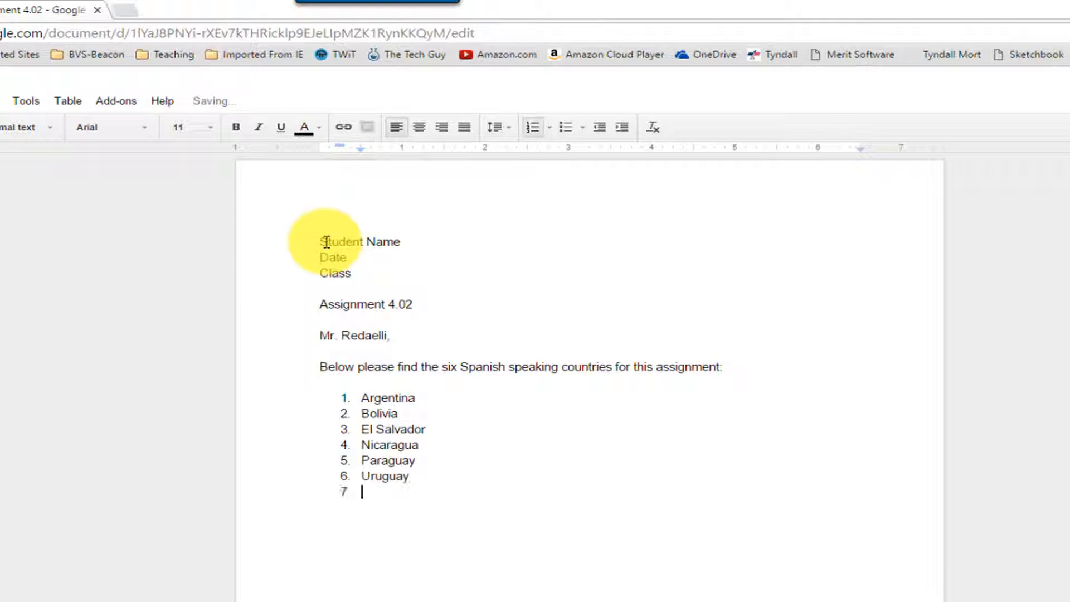
# End the numbered list and write the closing "Thank you," with "Student Name" below a blank line
pyautogui.press('Return')
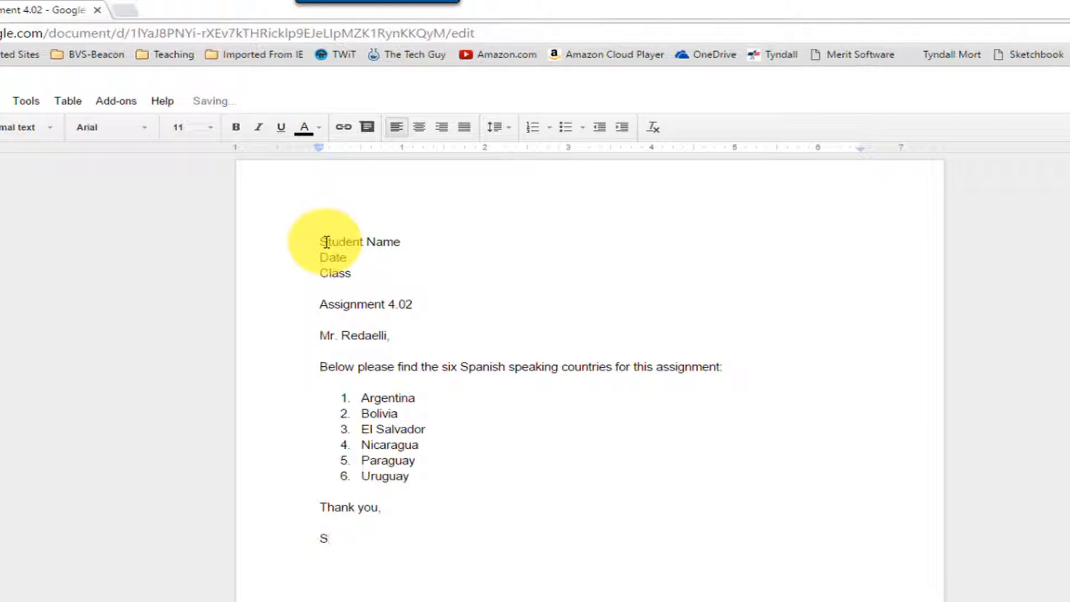
pyautogui.write('uden')
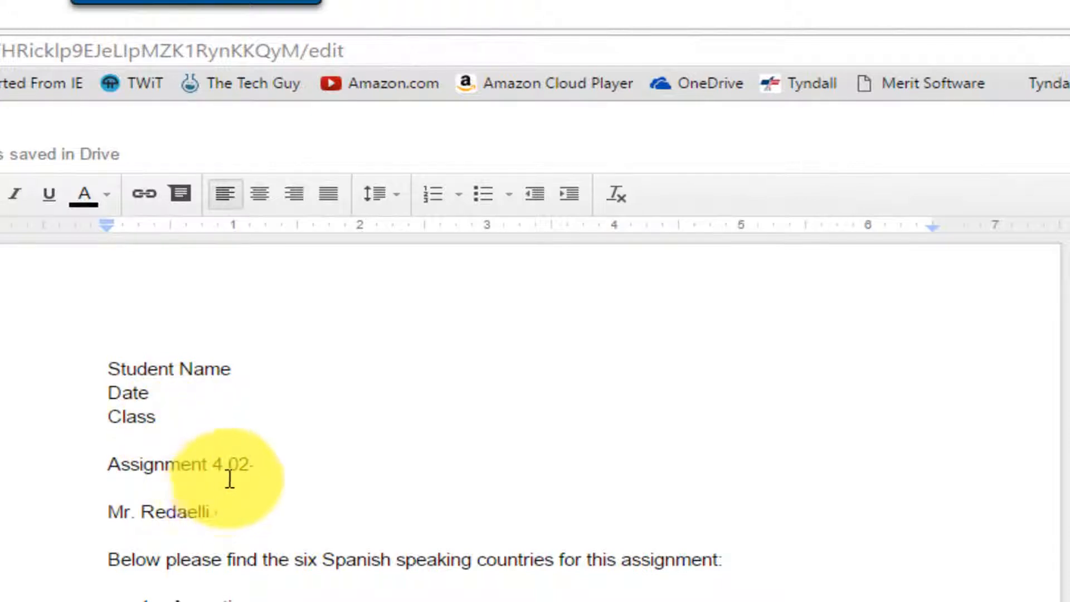
# Center the title line "Assignment 4.02" on the page
pyautogui.moveTo(317, 479); pyautogui.dragTo(301, 463)
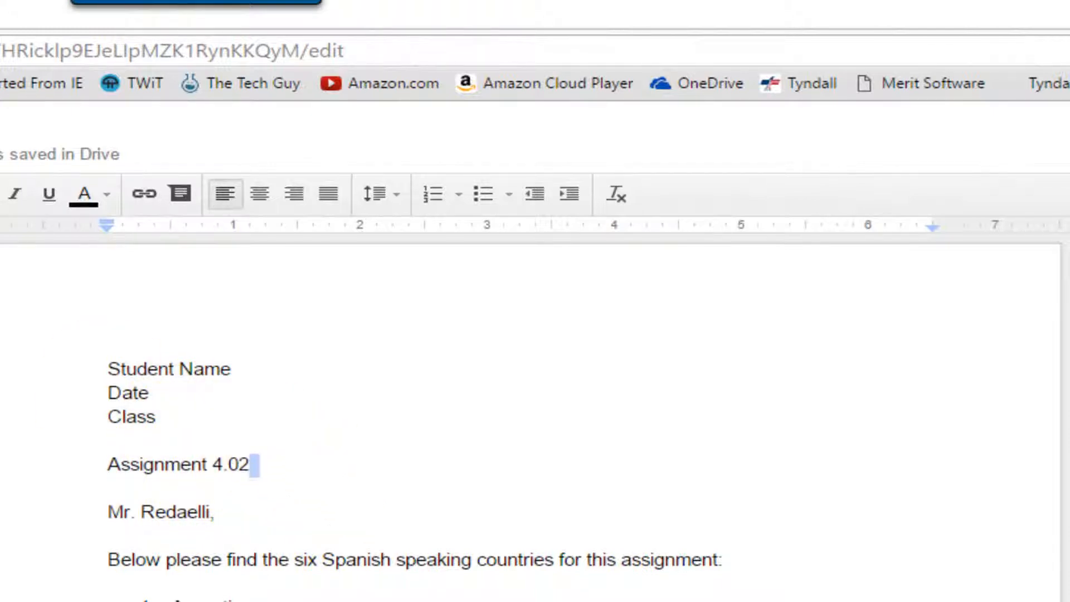
pyautogui.click(254, 201)
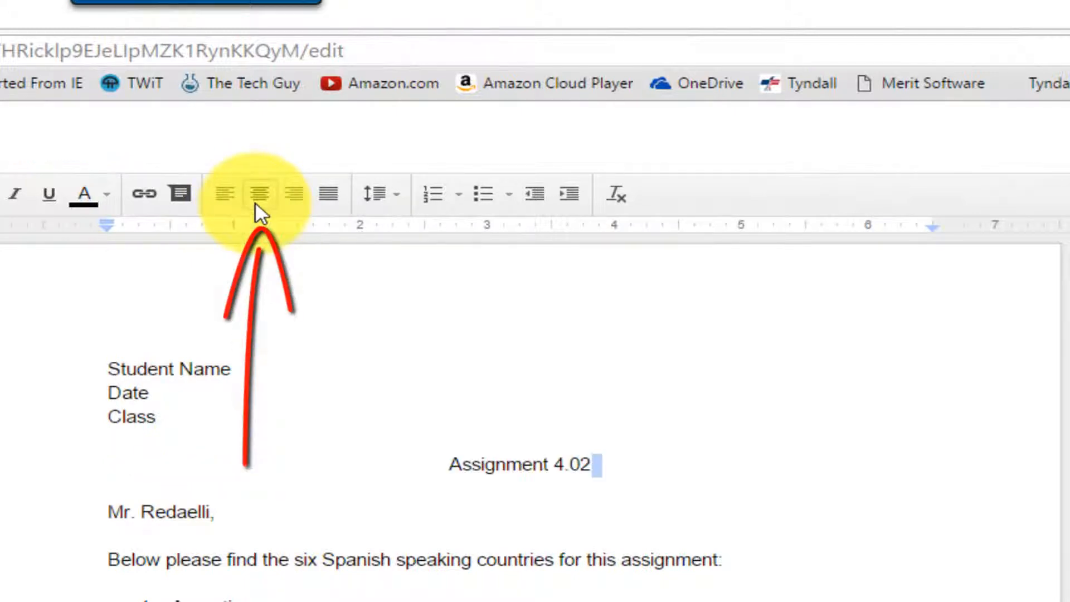
pyautogui.click(509, 195)
pyautogui.click(509, 195)
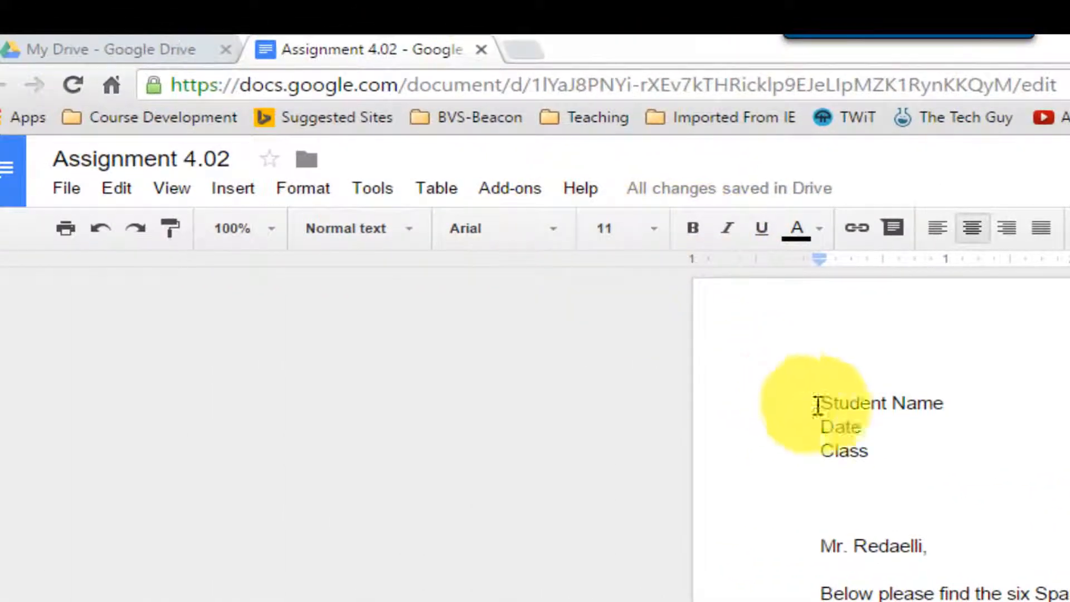
# Set the text of the whole document to Calibri, size 14
pyautogui.click(882, 429)
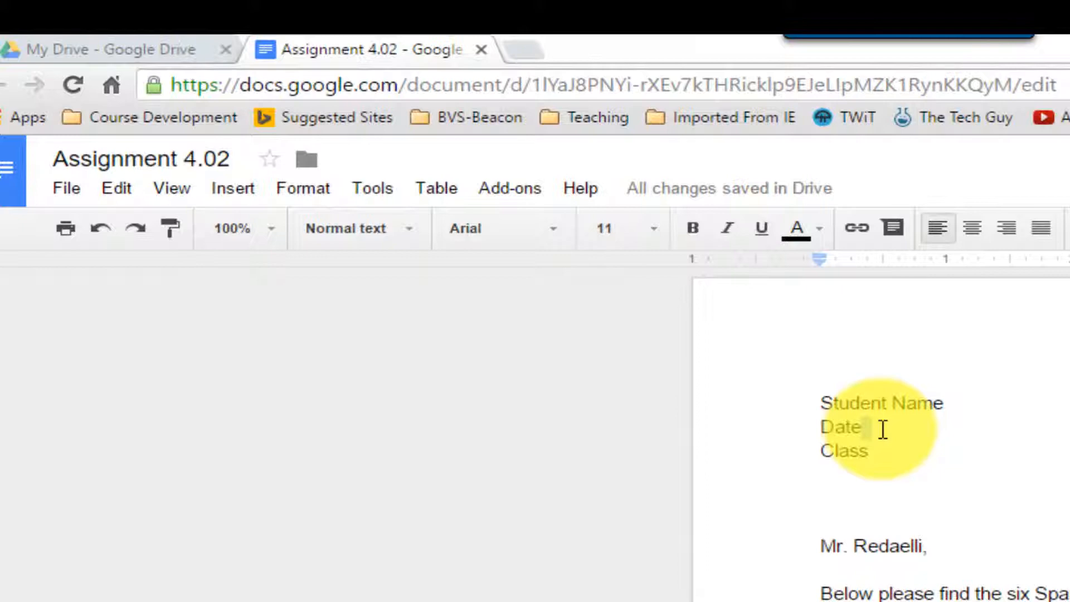
pyautogui.hotkey('ctrl', 'a')
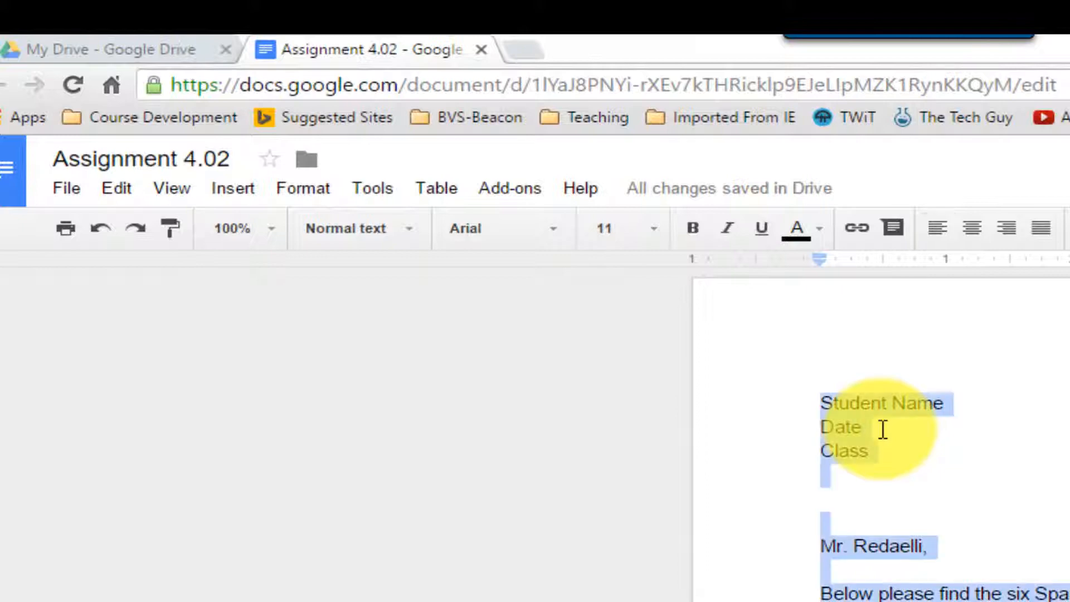
pyautogui.click(551, 229)
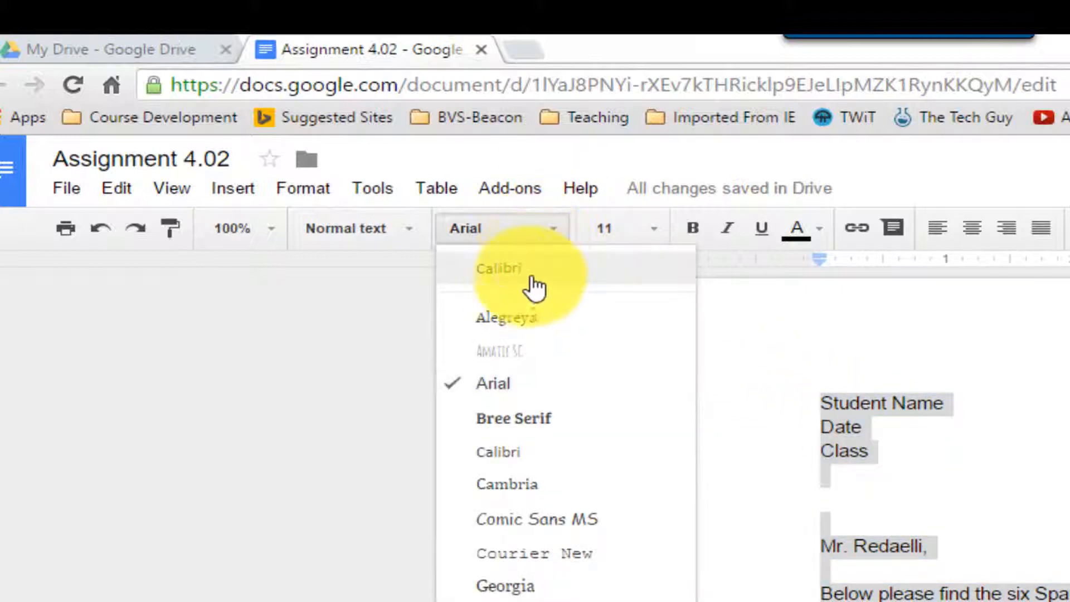
pyautogui.click(531, 285)
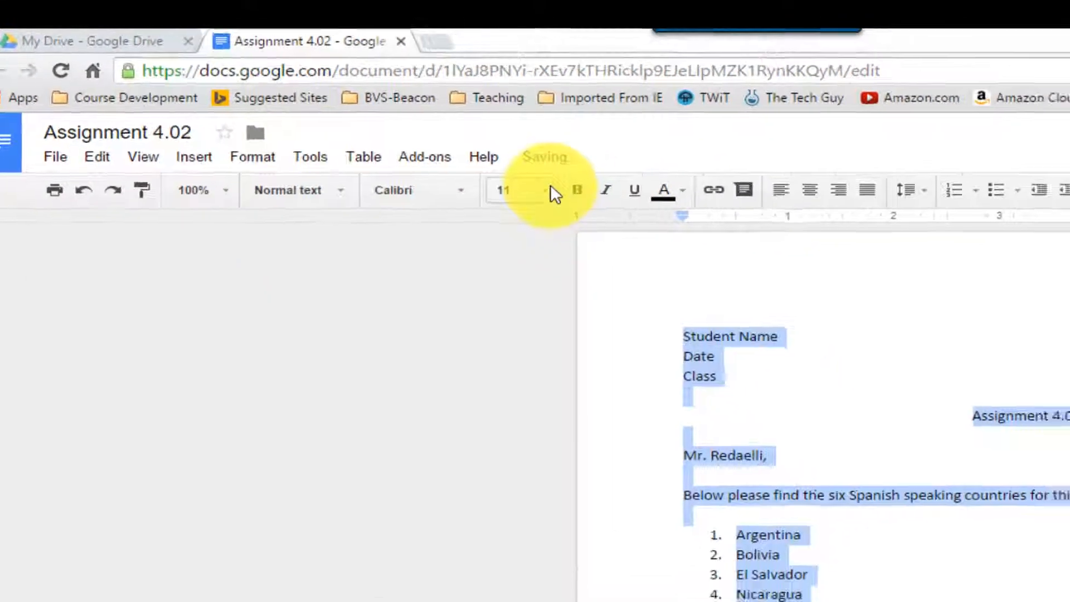
pyautogui.click(555, 192)
pyautogui.click(372, 262)
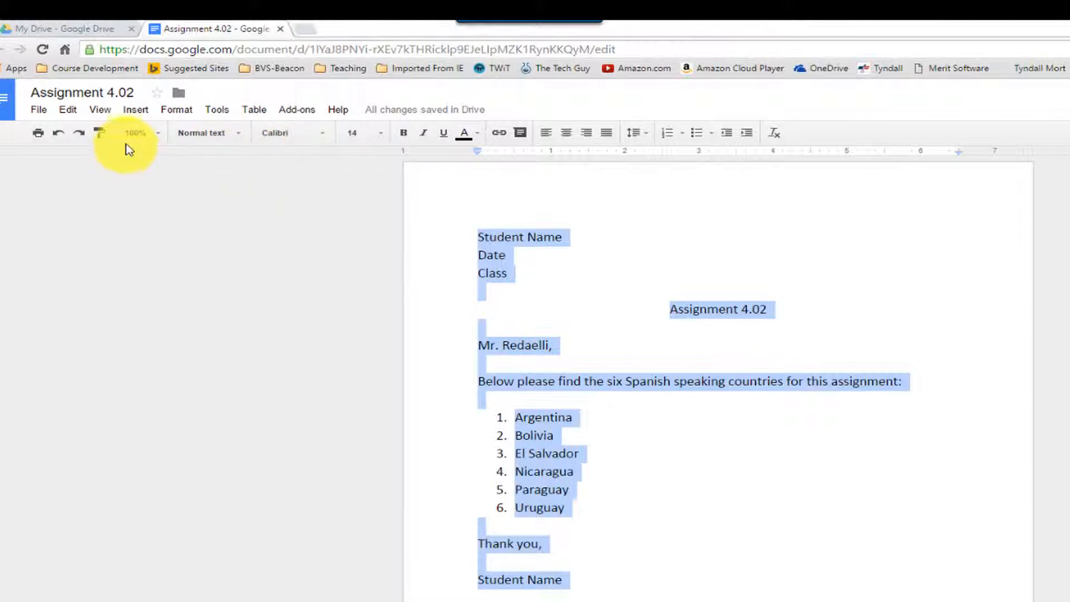
pyautogui.click(159, 135)
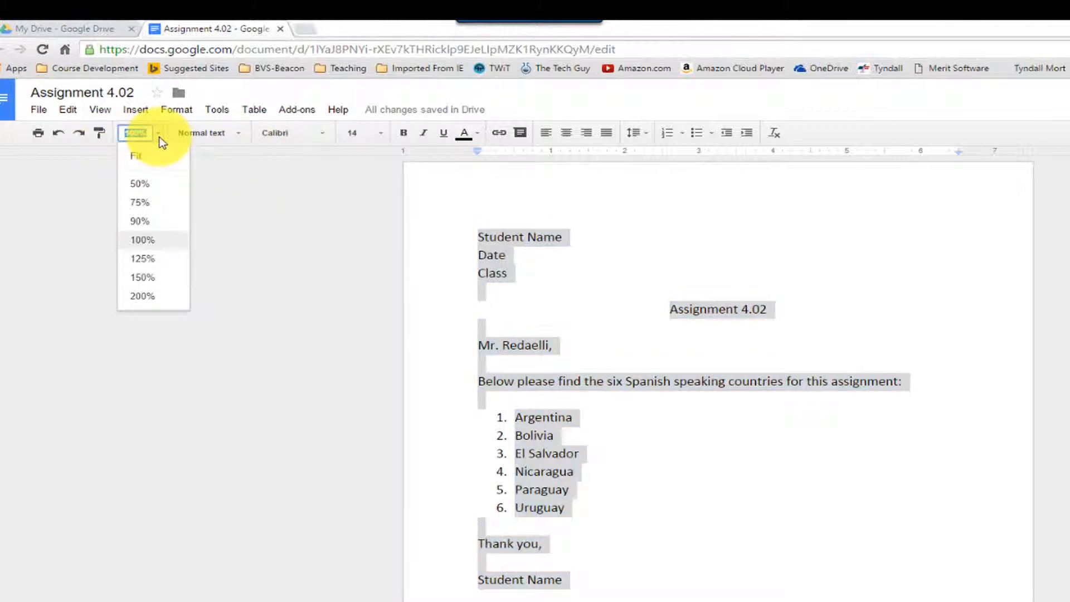
pyautogui.click(159, 136)
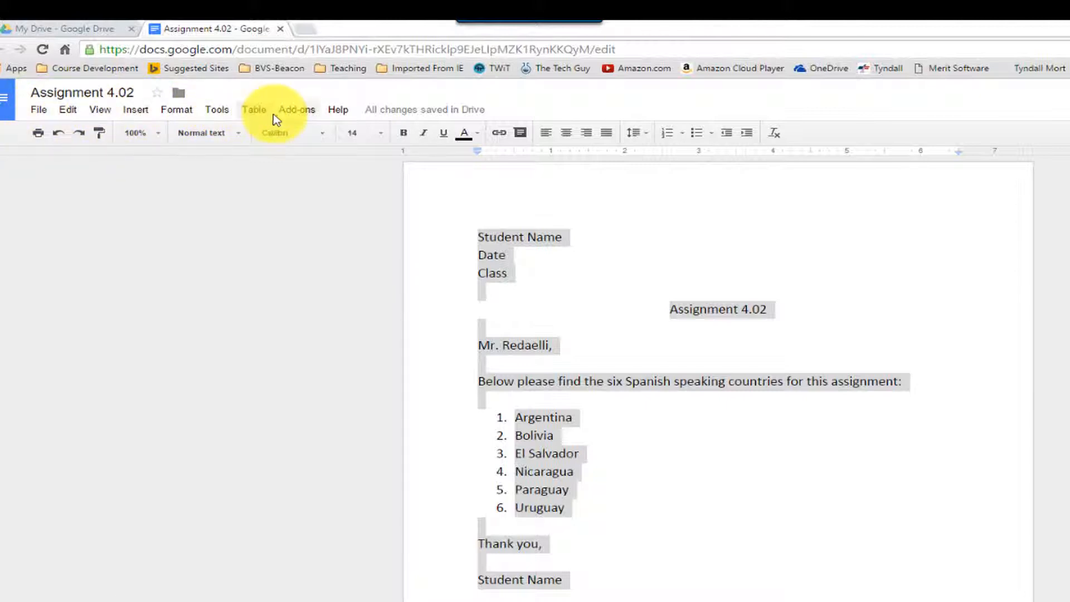
pyautogui.click(183, 116)
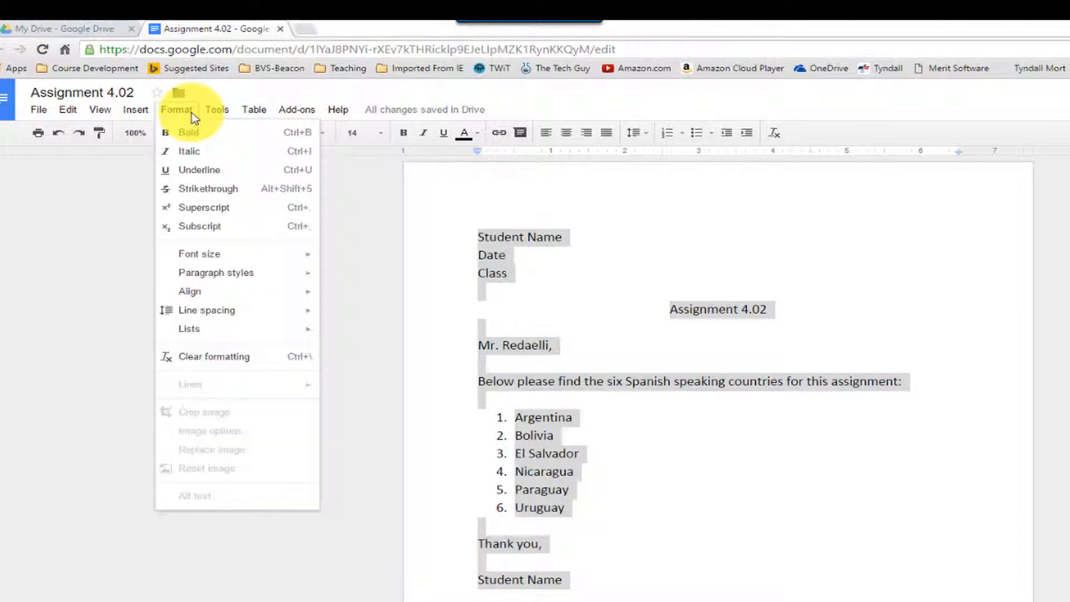
pyautogui.moveTo(139, 116)
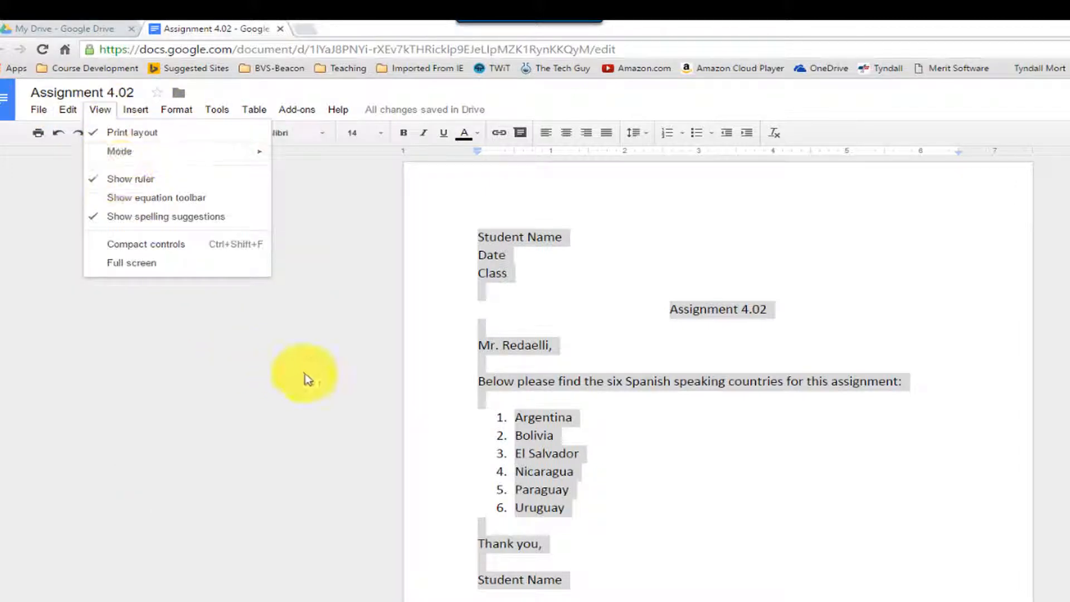
pyautogui.click(307, 377)
pyautogui.click(306, 379)
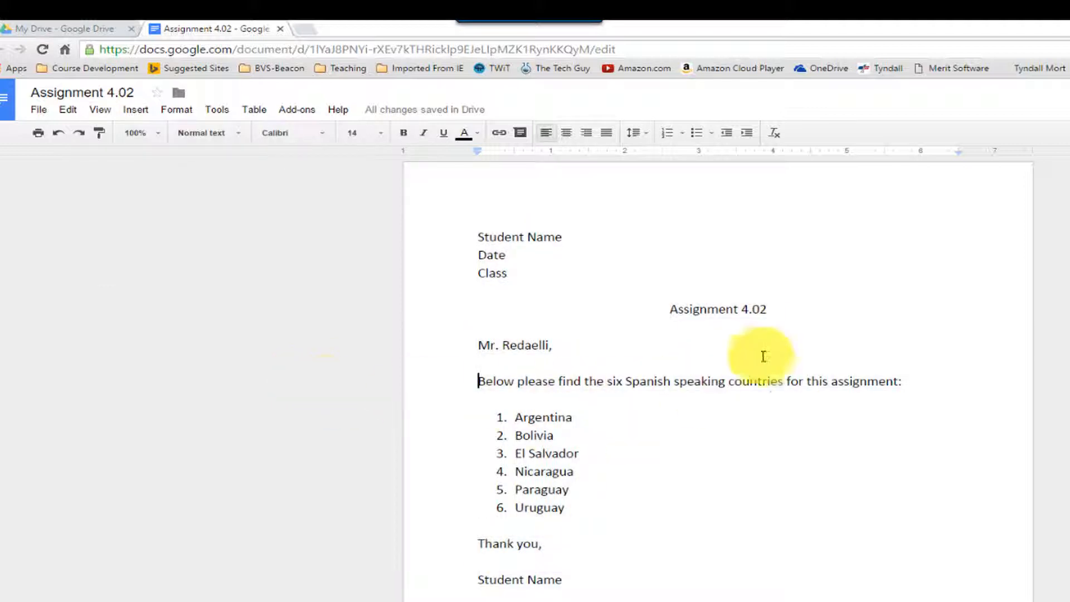
# Make the centered title "Assignment 4.02" bold
pyautogui.click(768, 308)
pyautogui.moveTo(750, 308); pyautogui.dragTo(670, 308)
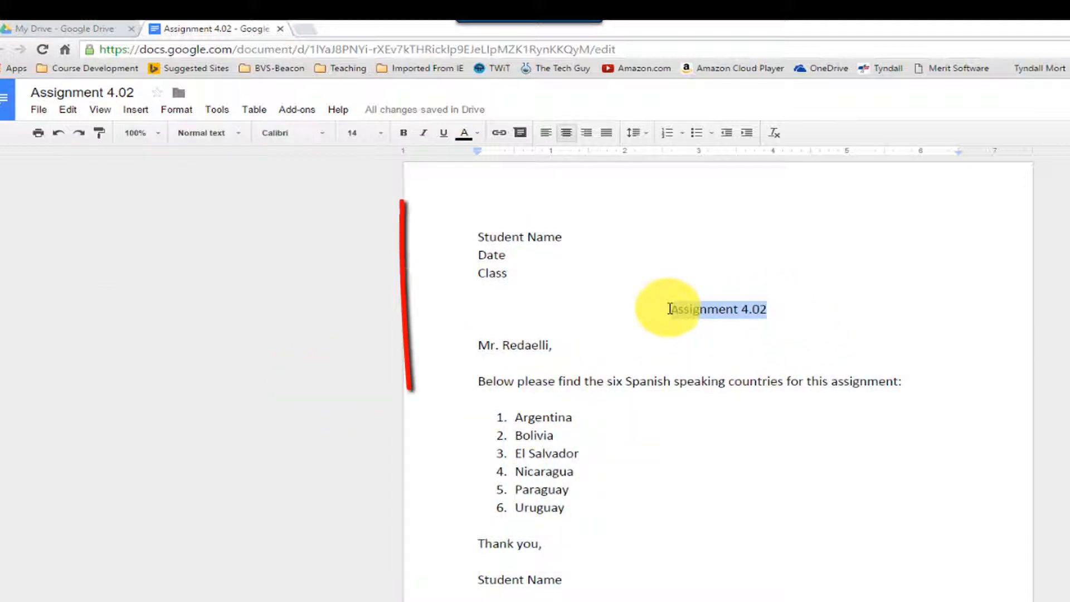
pyautogui.click(403, 133)
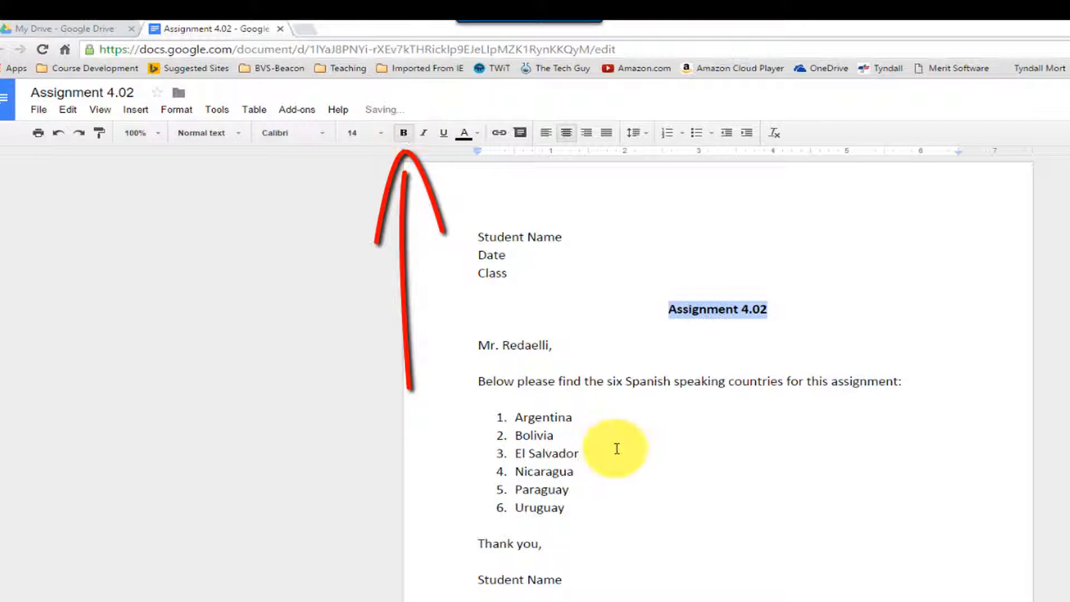
# Format the six countries in the numbered list as bold and italic
pyautogui.click(673, 470)
pyautogui.moveTo(567, 508); pyautogui.dragTo(492, 424)
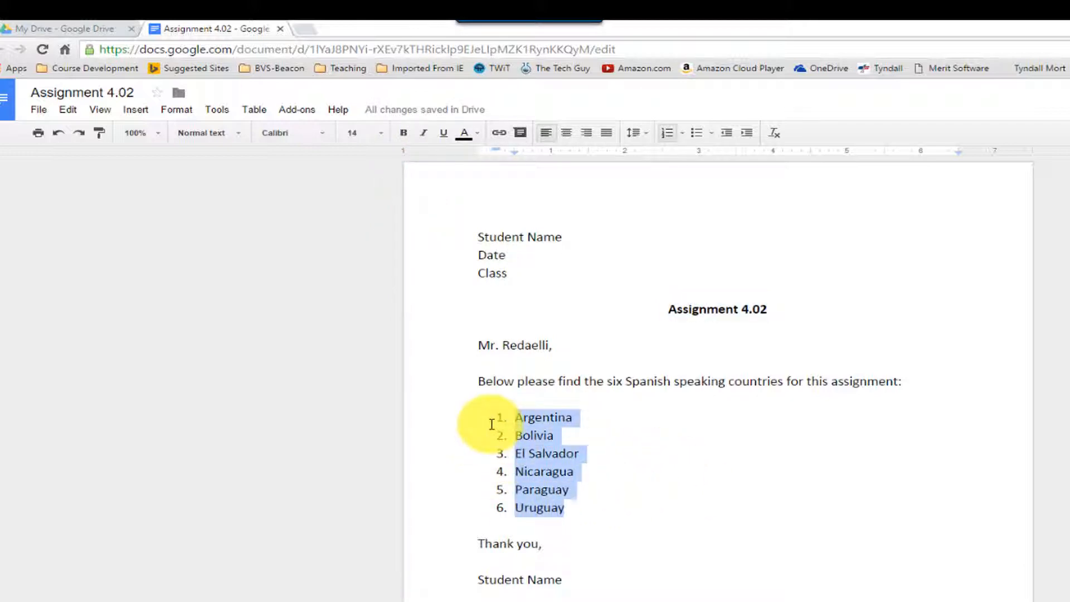
pyautogui.click(404, 133)
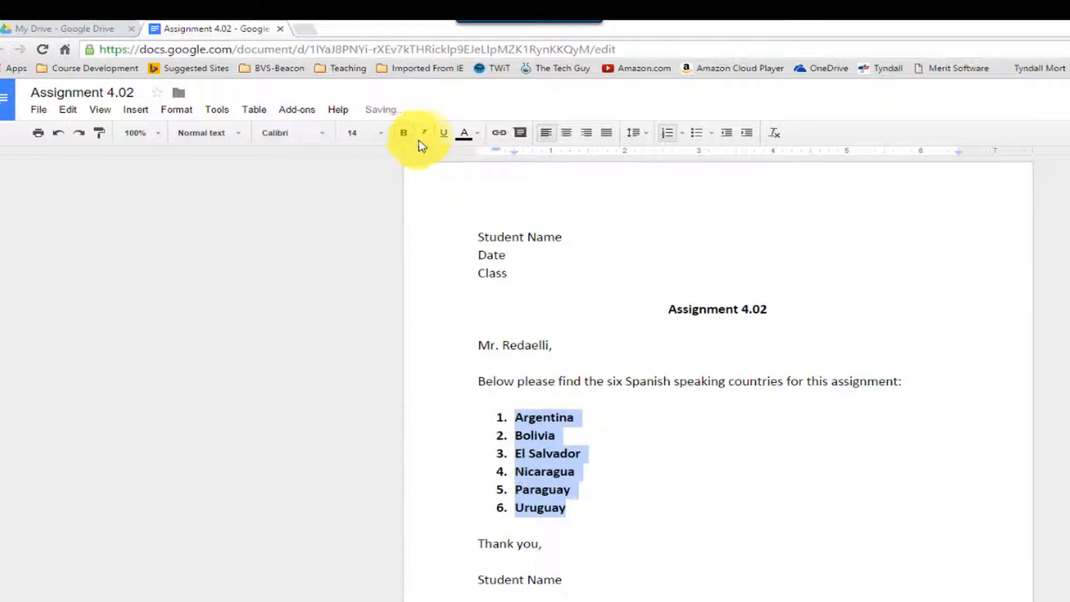
pyautogui.click(422, 135)
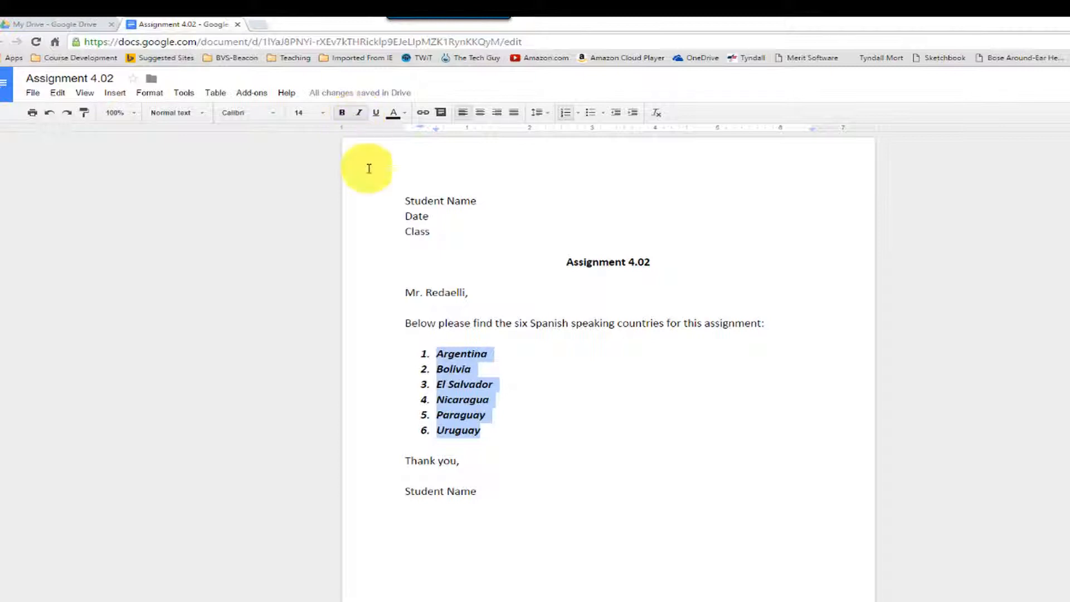
pyautogui.click(488, 486)
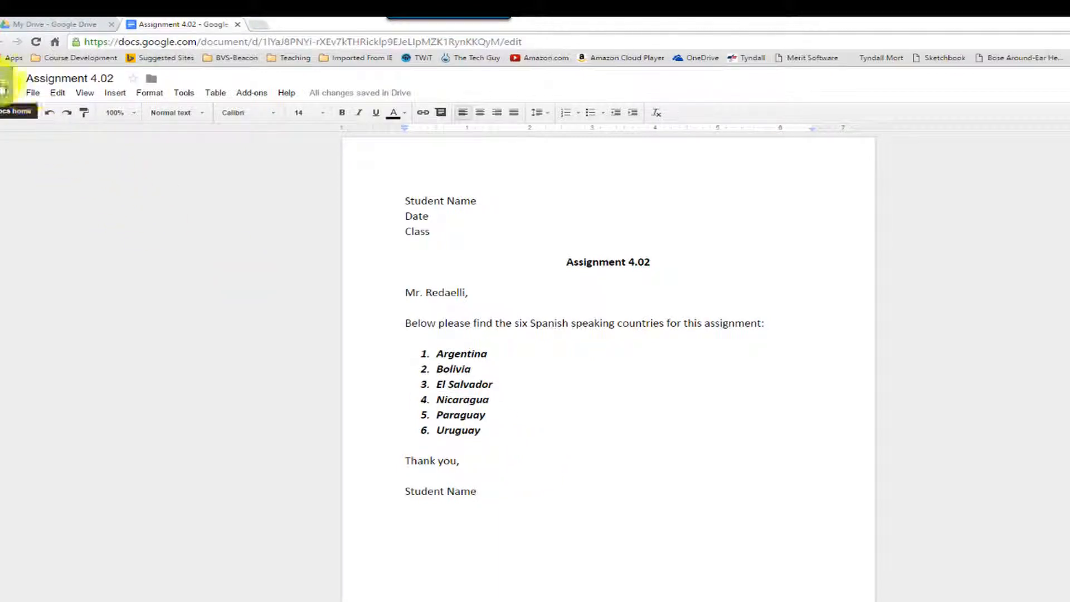
# Look through the languages available for the document
pyautogui.click(32, 93)
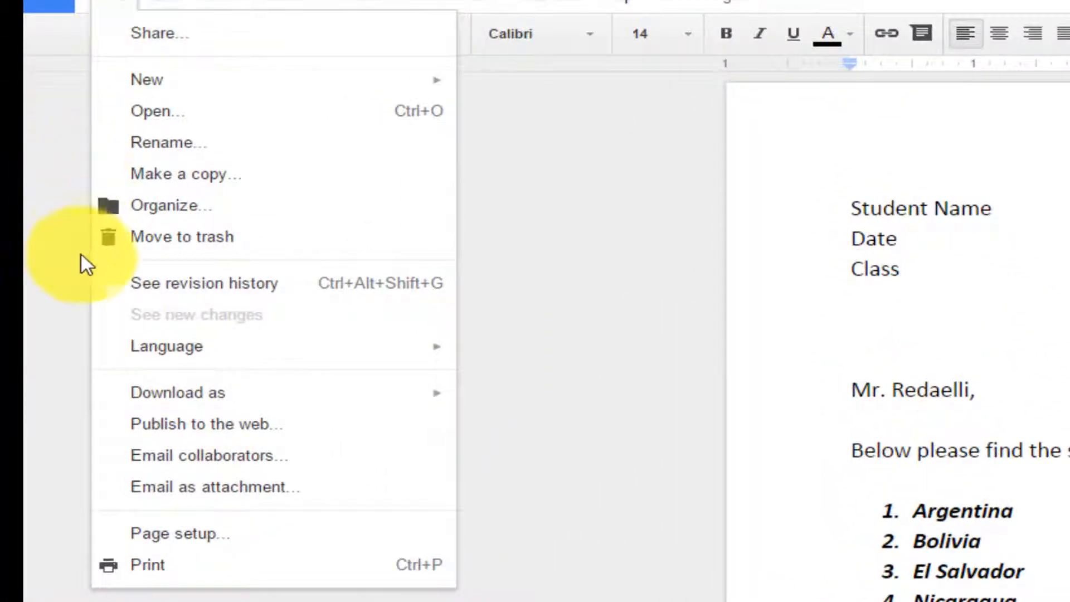
pyautogui.moveTo(173, 343)
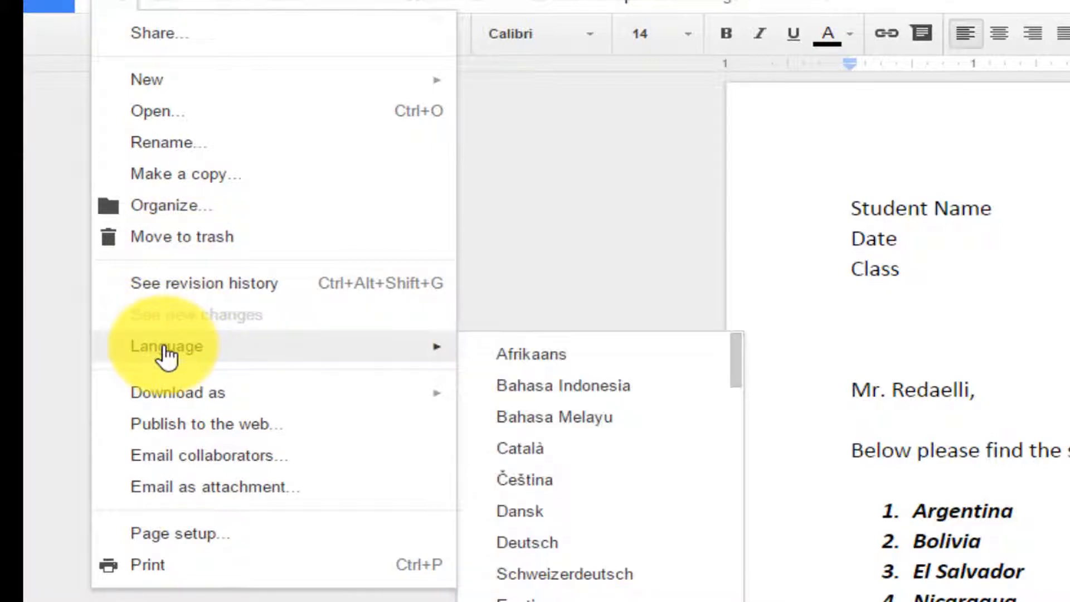
pyautogui.scroll(-8, 588, 479)
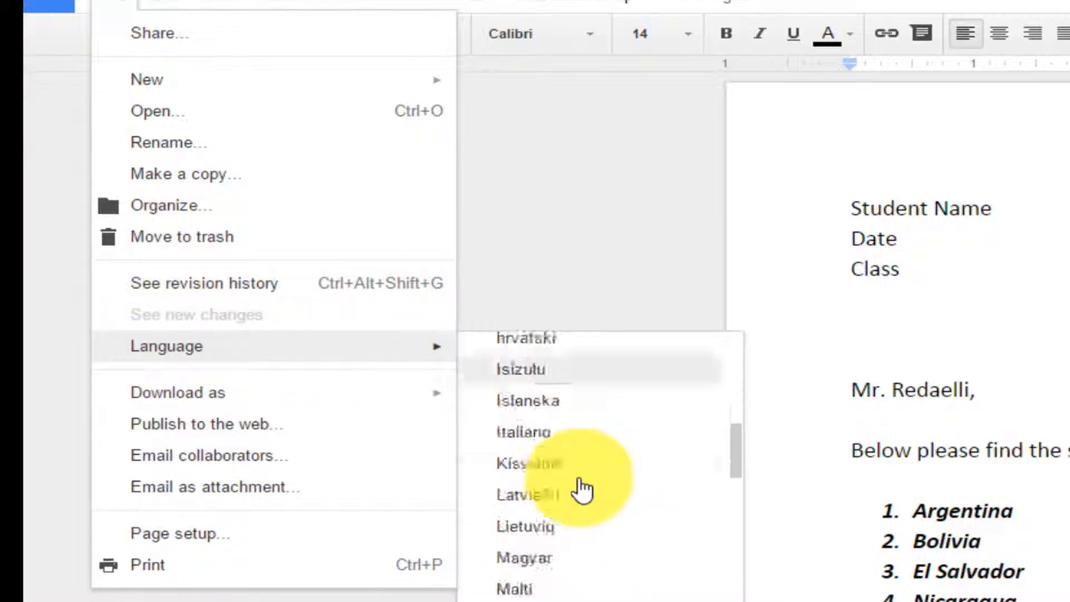
pyautogui.scroll(-2, 574, 482)
pyautogui.scroll(-5, 555, 492)
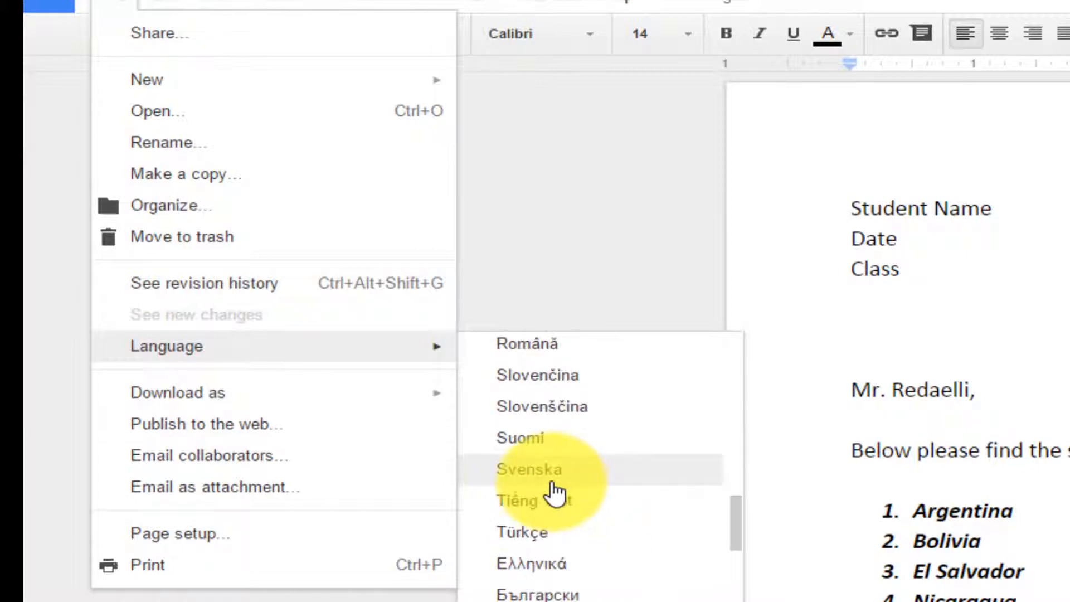
pyautogui.scroll(-4, 554, 491)
pyautogui.scroll(6, 554, 491)
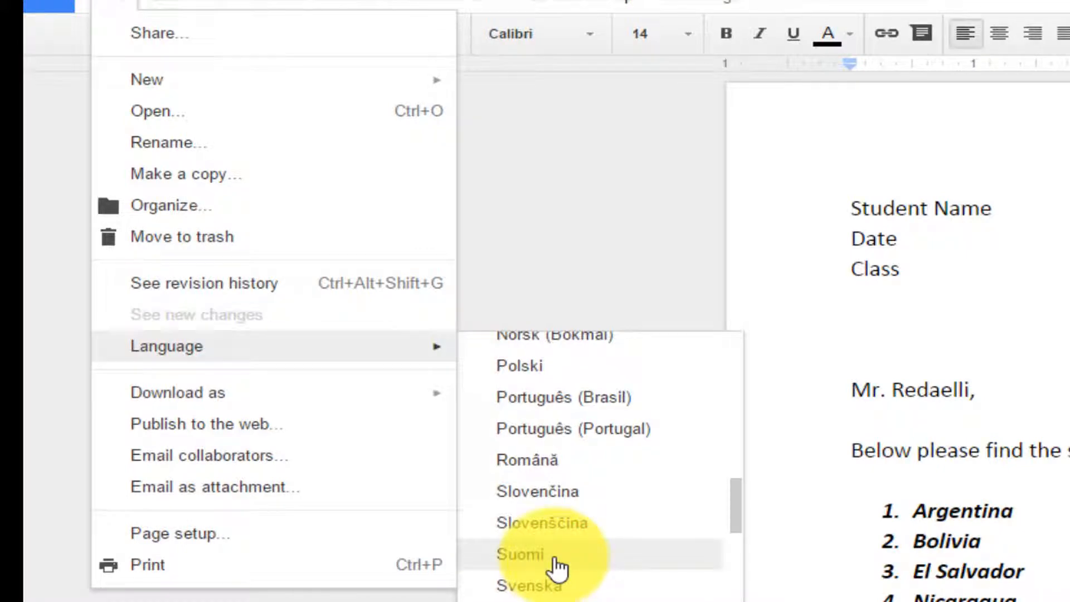
pyautogui.scroll(2, 554, 557)
pyautogui.scroll(2, 556, 564)
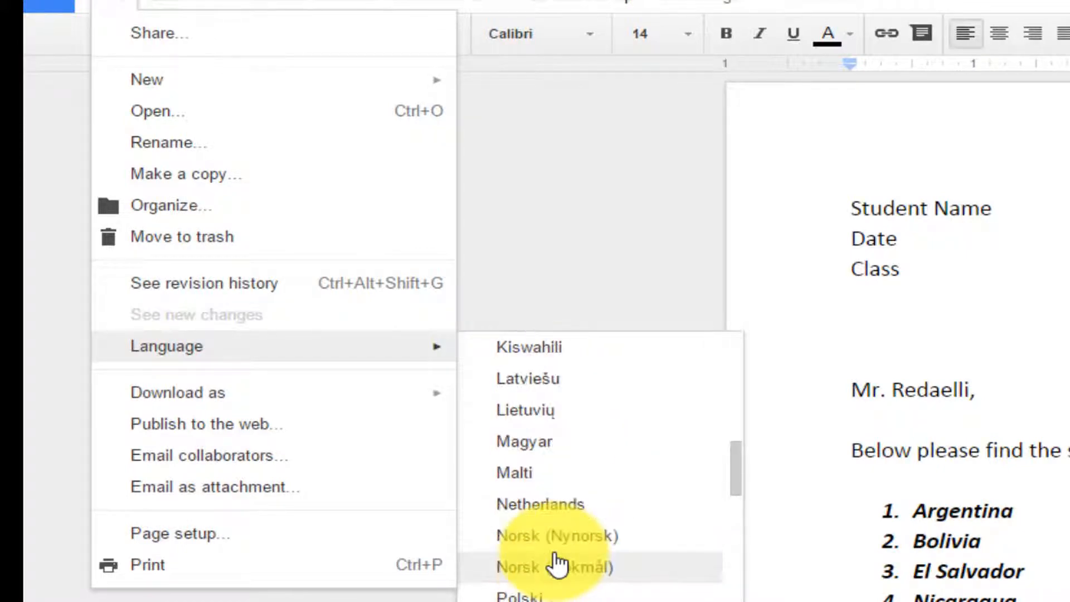
pyautogui.scroll(4, 556, 564)
pyautogui.scroll(2, 556, 564)
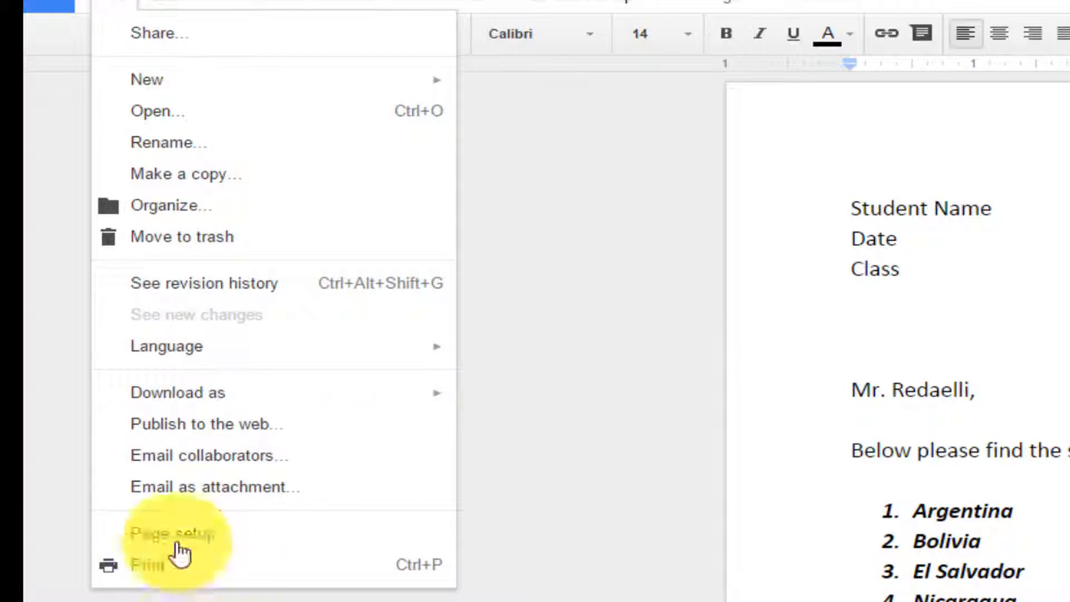
# Download the document as a Microsoft Word (.docx) file
pyautogui.moveTo(287, 392)
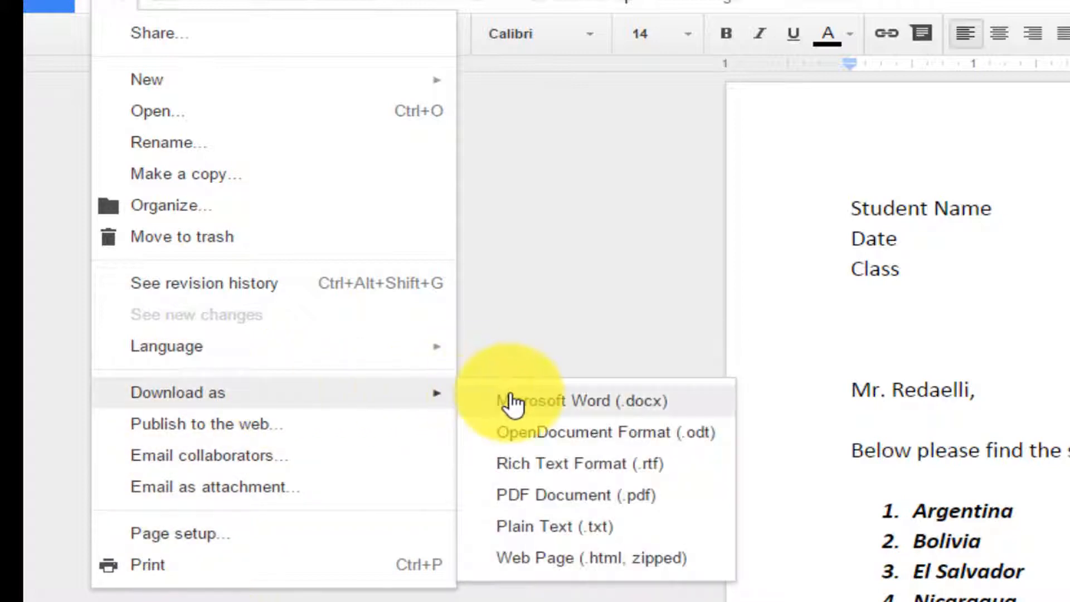
pyautogui.click(538, 411)
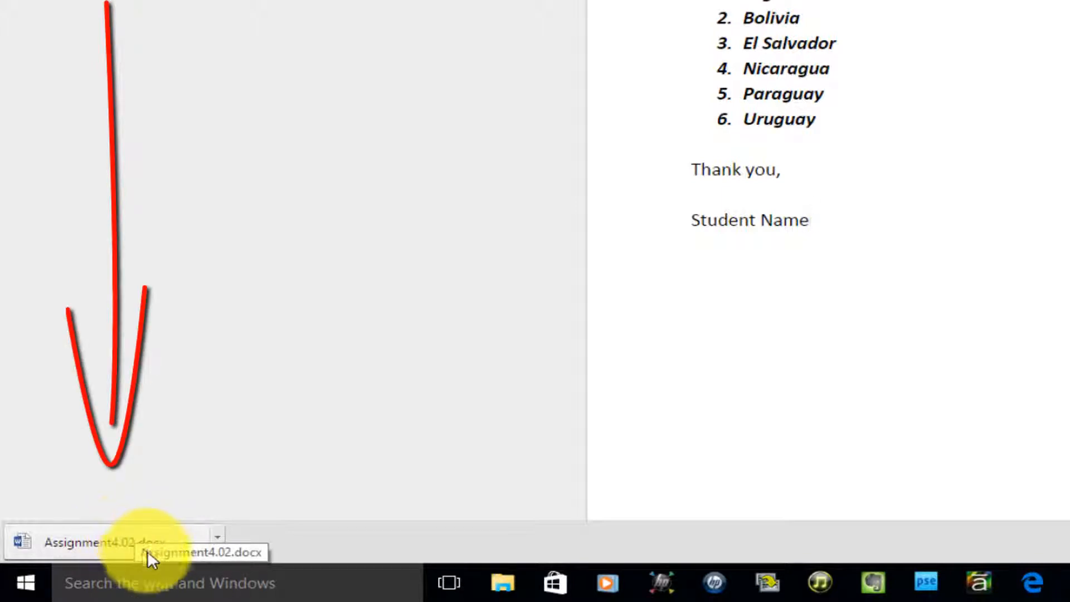
# Open the downloaded Assignment4.02.docx in Word and enable editing
pyautogui.click(126, 538)
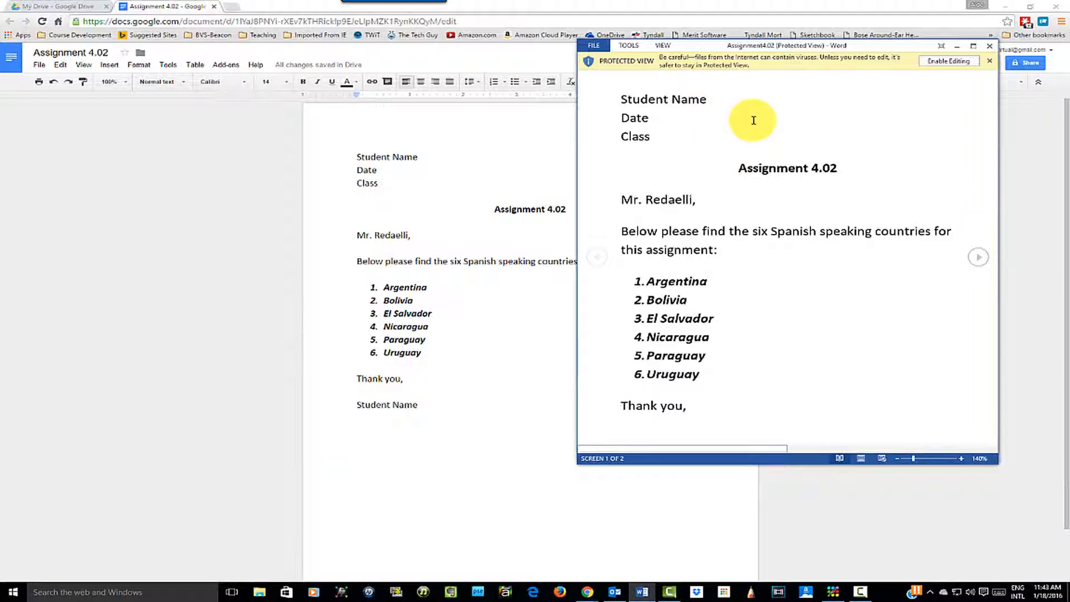
pyautogui.click(935, 61)
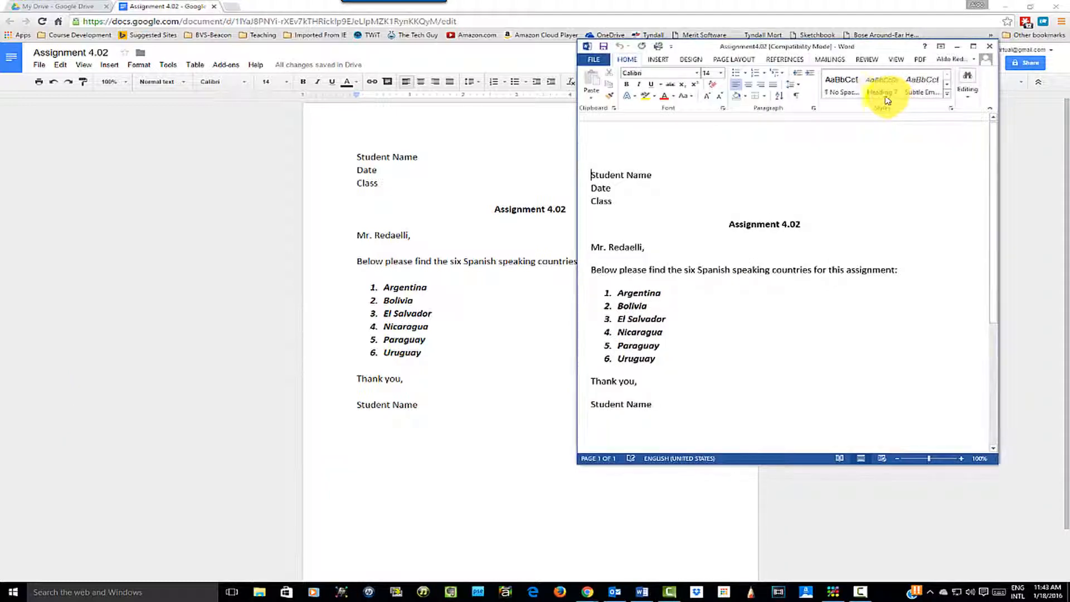
# Start saving a copy on the computer in Desktop > Bay Virtual School > 2016 - 2017 > Segment One > Spanish > Assignments
pyautogui.click(593, 61)
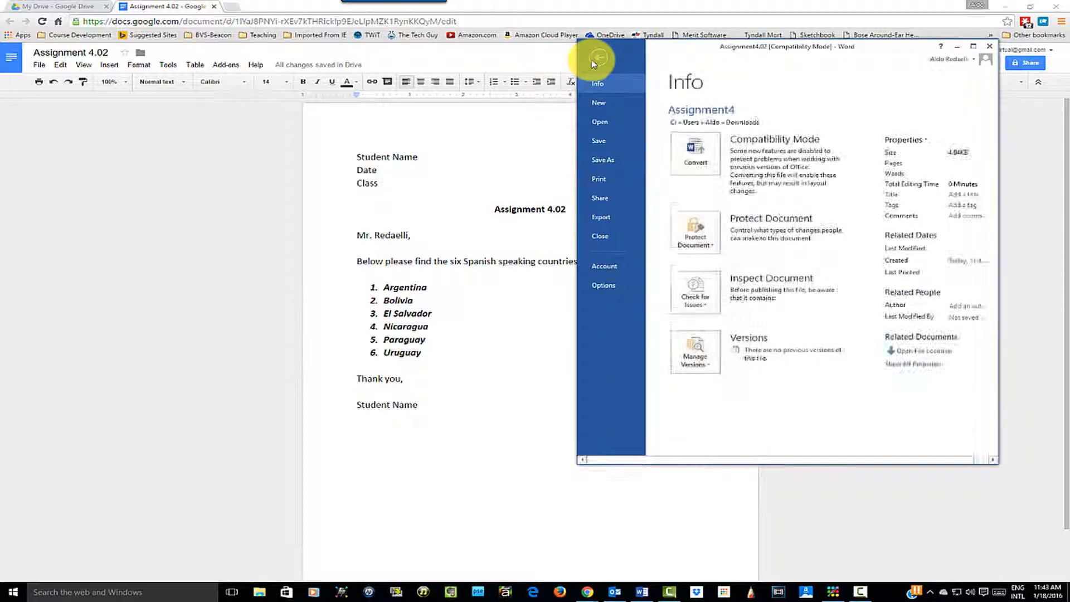
pyautogui.click(612, 160)
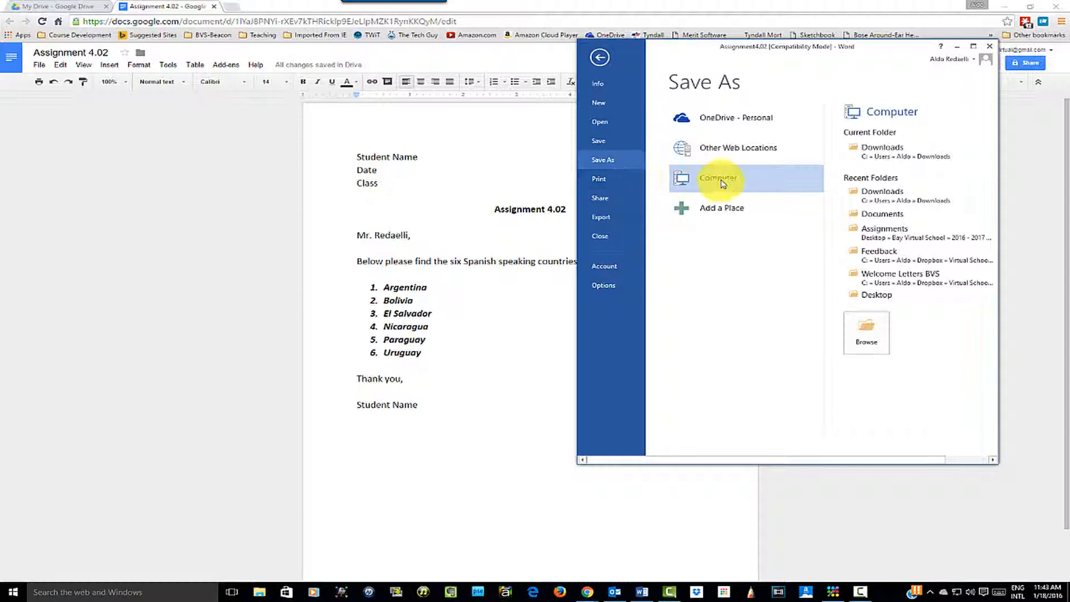
pyautogui.click(878, 293)
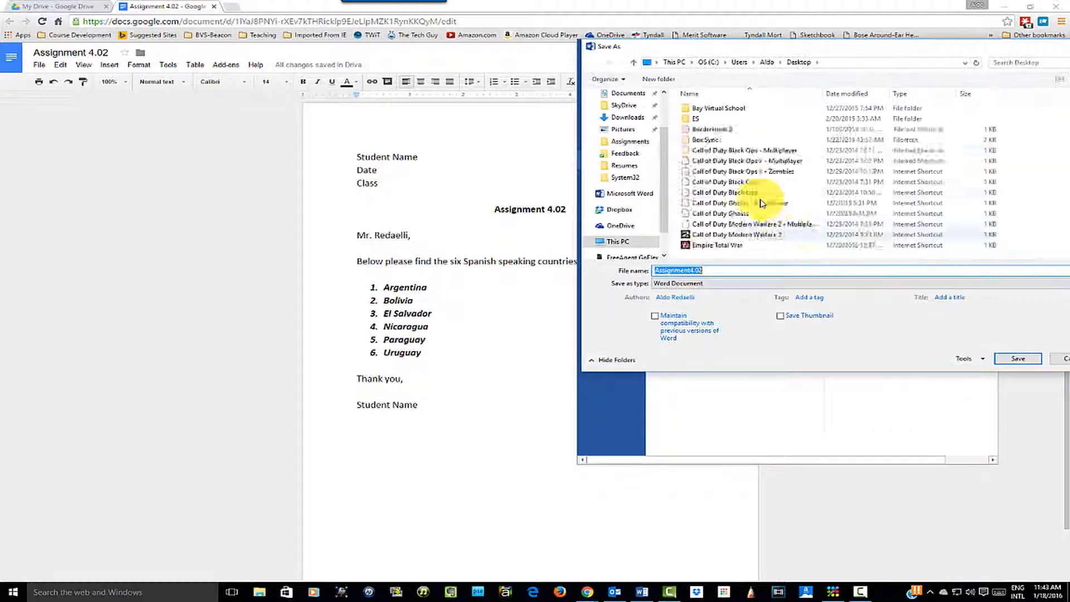
pyautogui.doubleClick(717, 109)
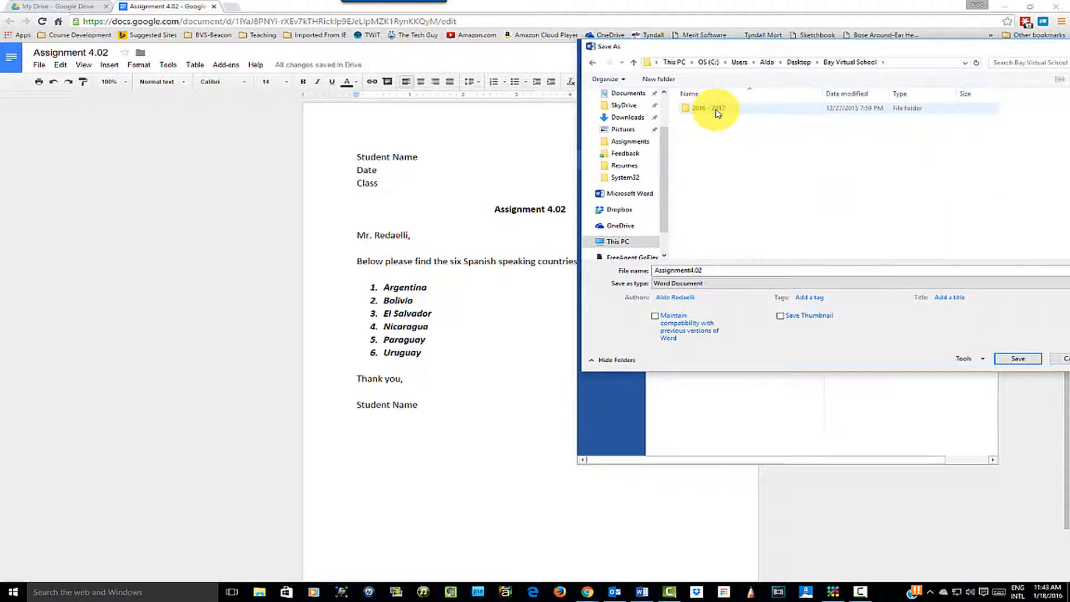
pyautogui.doubleClick(714, 115)
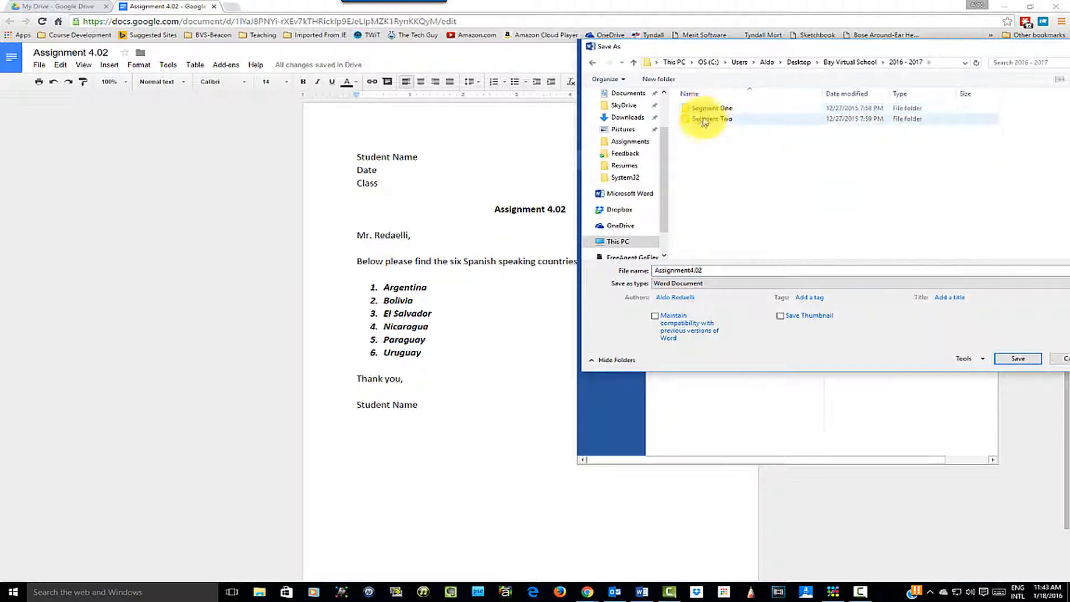
pyautogui.doubleClick(711, 111)
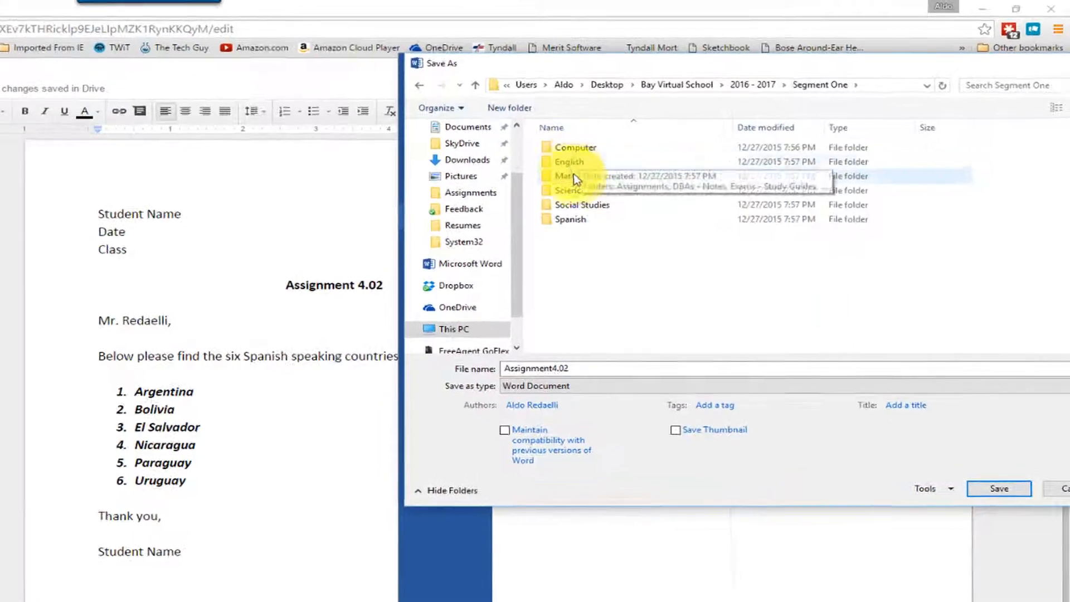
pyautogui.doubleClick(571, 219)
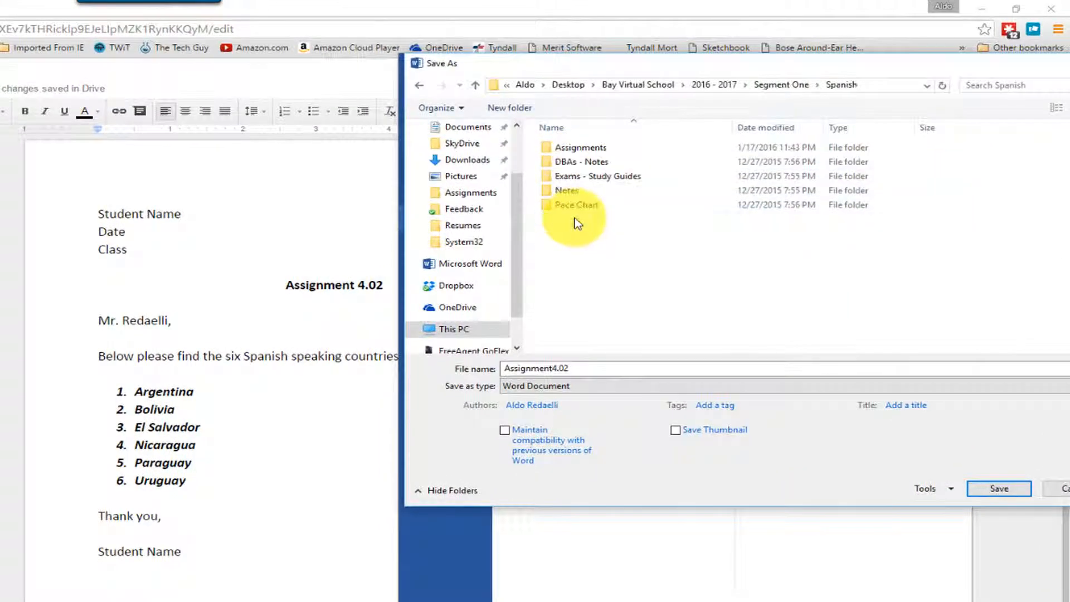
pyautogui.doubleClick(580, 147)
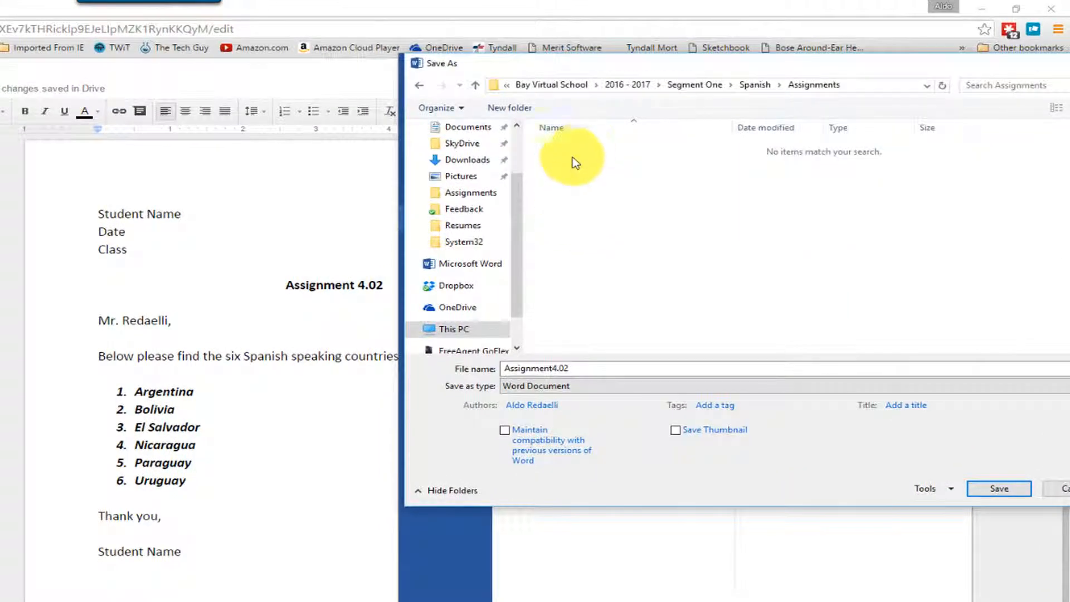
# Name the file "Assignment 4.02" and save it as a Word Document, accepting the upgrade to the newest file format
pyautogui.doubleClick(563, 366)
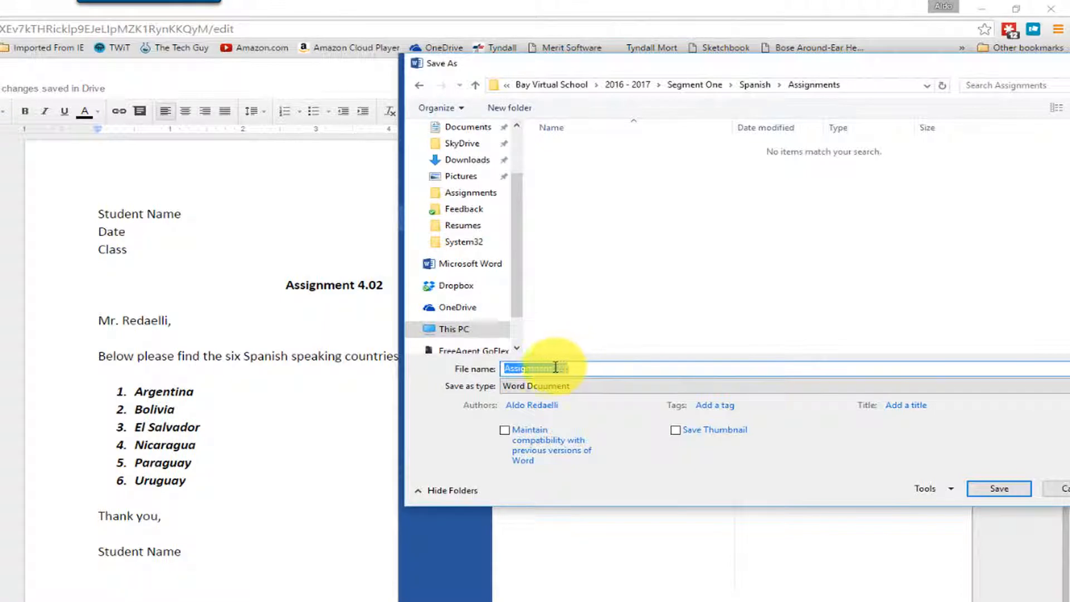
pyautogui.click(556, 366)
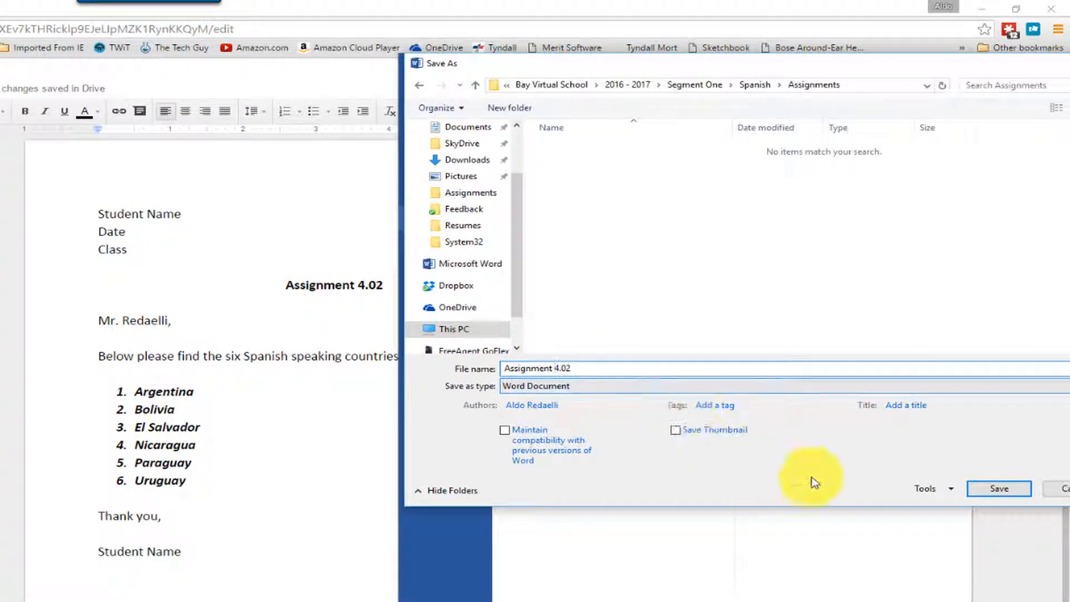
pyautogui.click(996, 490)
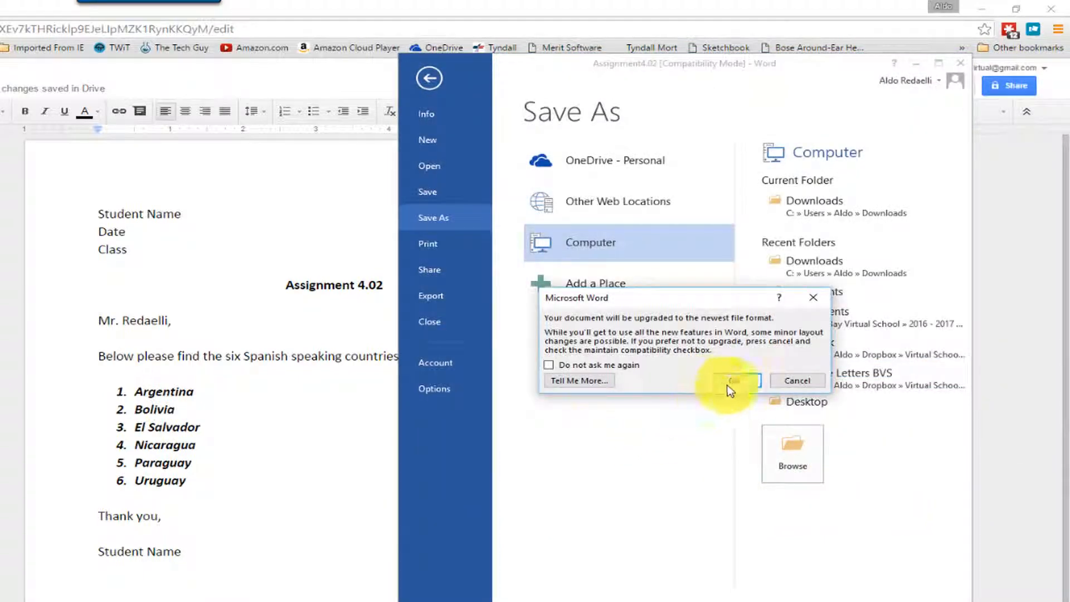
pyautogui.click(731, 381)
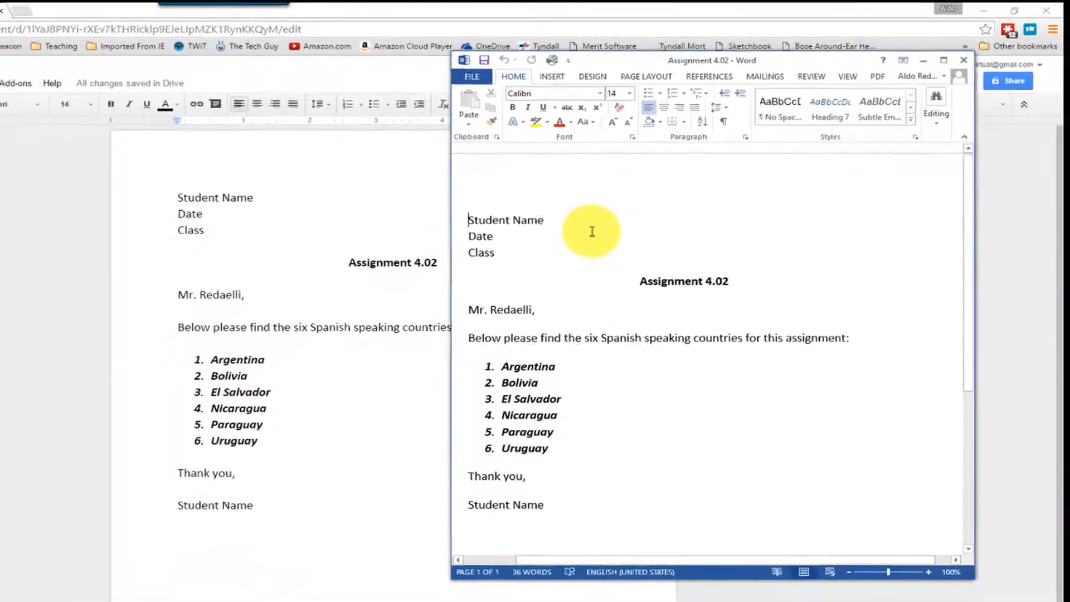
# From the desktop, check the Social Studies Assignments folder in Bay Virtual School > 2016 - 2017 > Segment One, and return to Segment One
pyautogui.click(986, 18)
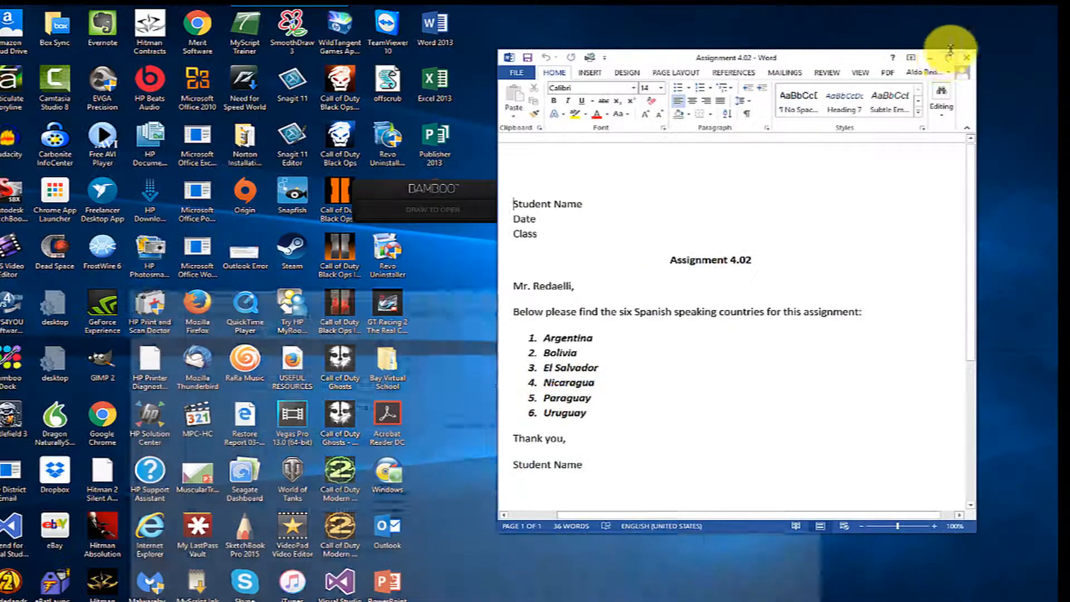
pyautogui.doubleClick(390, 374)
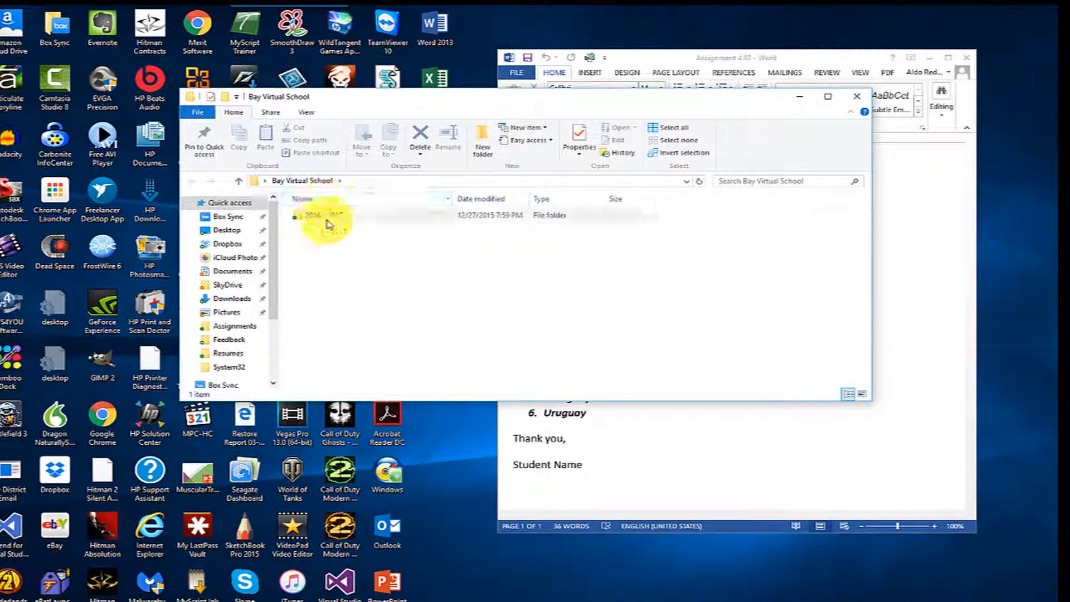
pyautogui.doubleClick(329, 217)
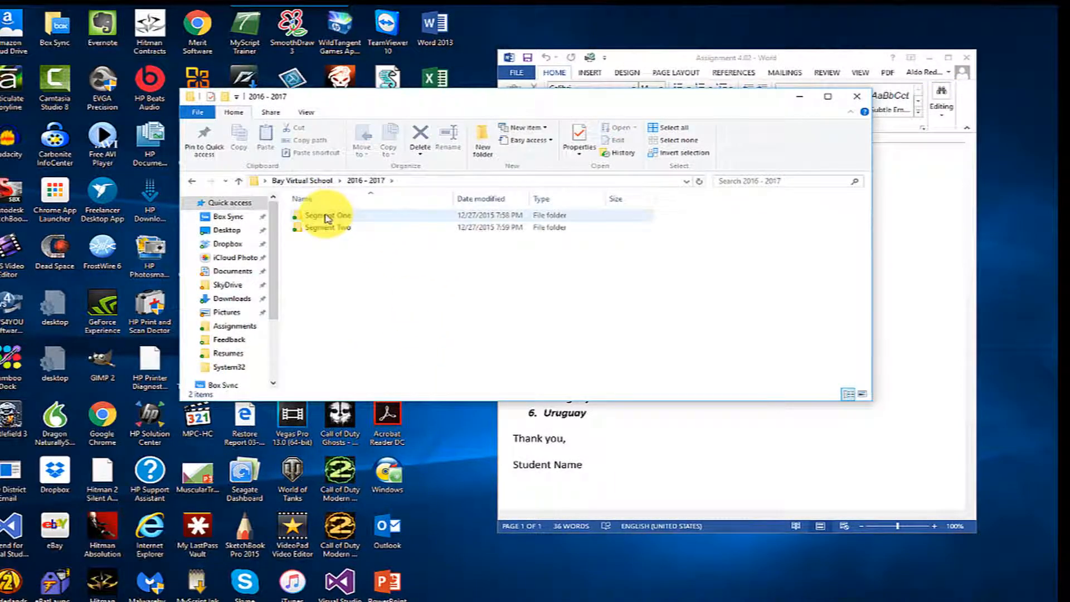
pyautogui.doubleClick(327, 217)
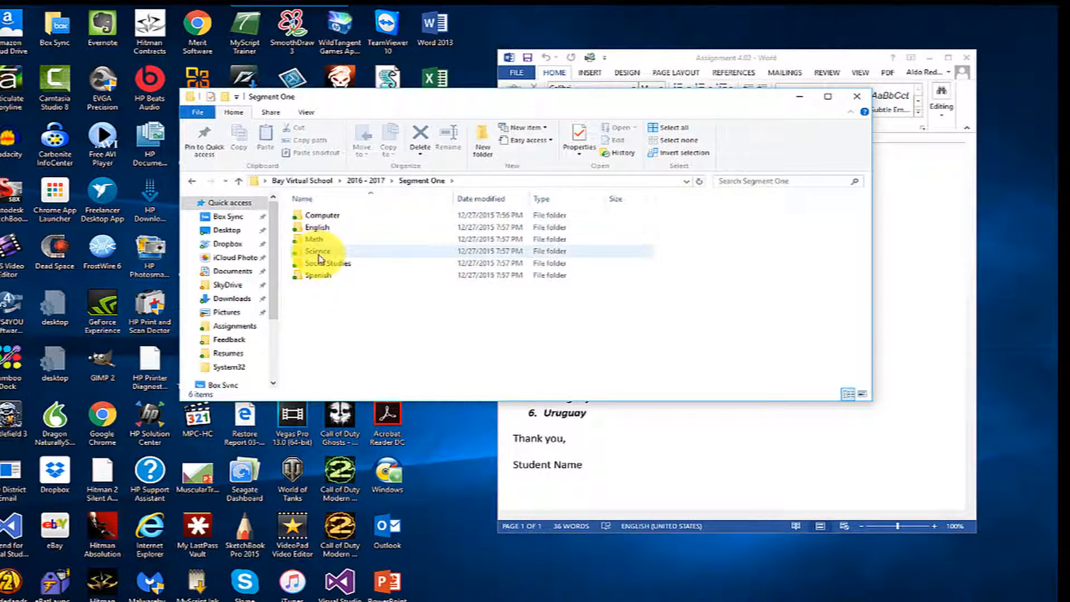
pyautogui.doubleClick(325, 263)
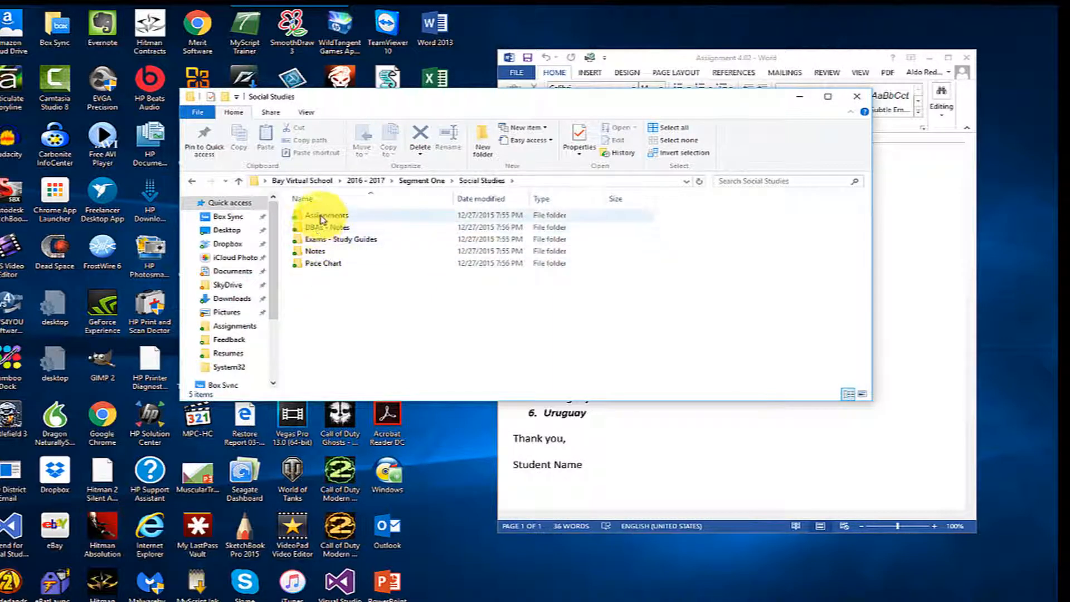
pyautogui.doubleClick(324, 216)
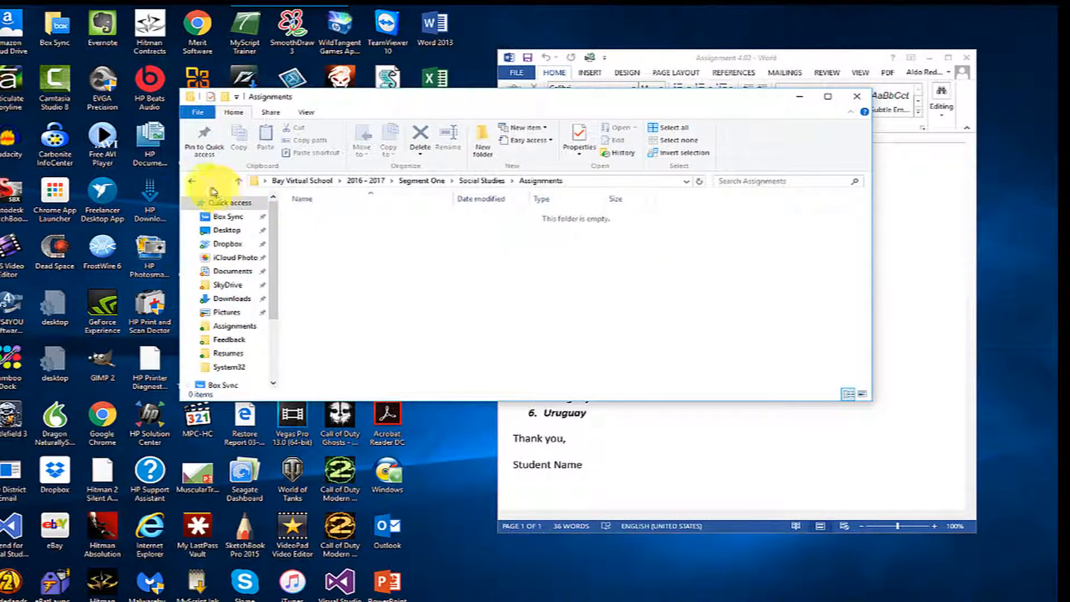
pyautogui.click(192, 181)
pyautogui.click(195, 183)
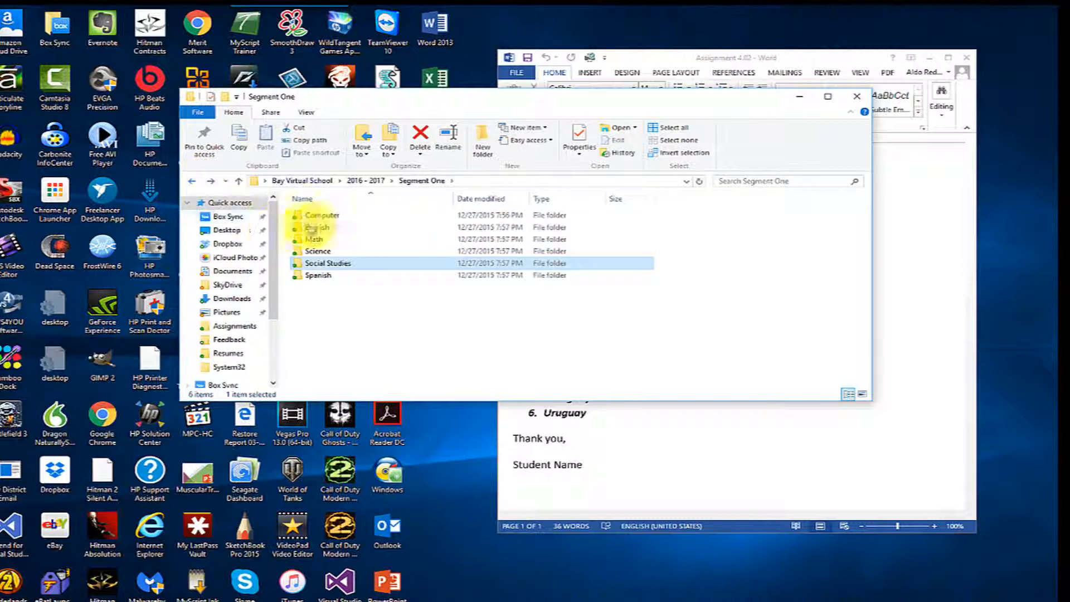
# Check the English Assignments folder in Segment One and return to the subject folders
pyautogui.doubleClick(322, 215)
pyautogui.doubleClick(323, 216)
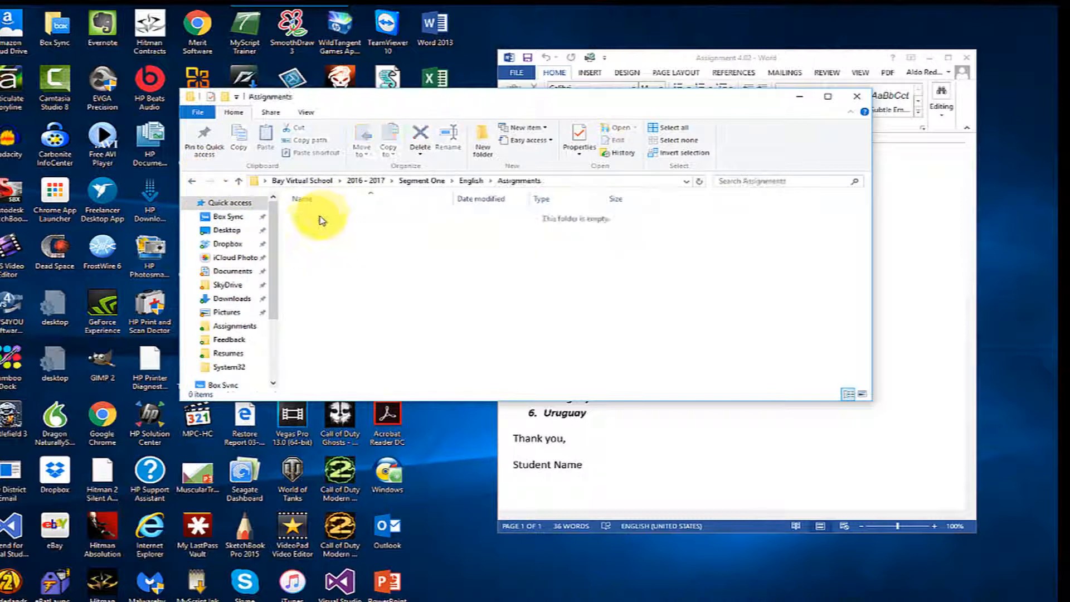
pyautogui.click(192, 184)
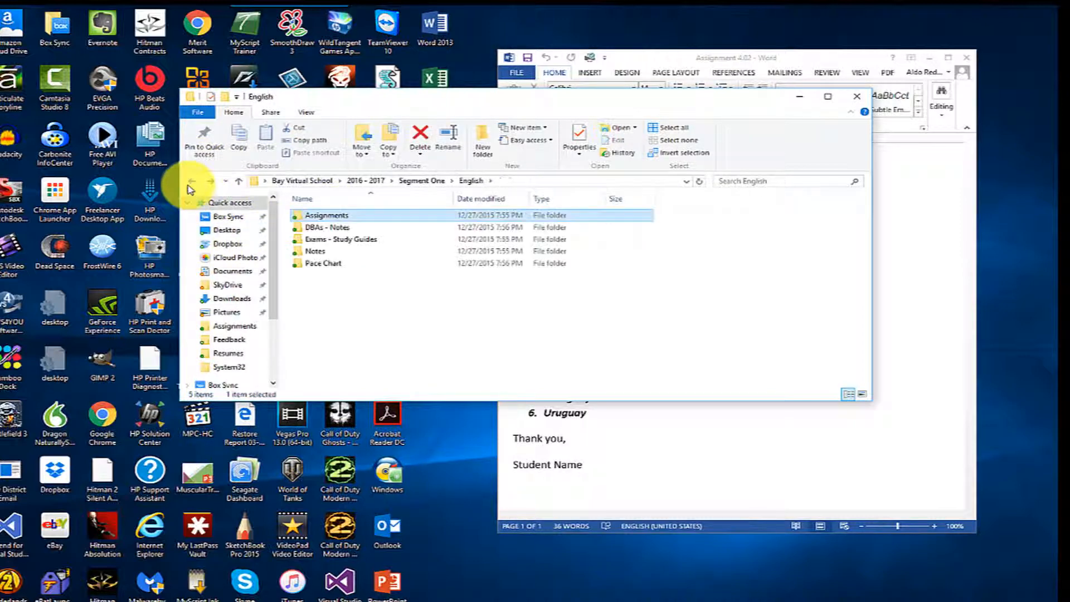
pyautogui.click(192, 184)
# Check the Spanish Assignments folder for the saved document and close the folder window
pyautogui.doubleClick(324, 276)
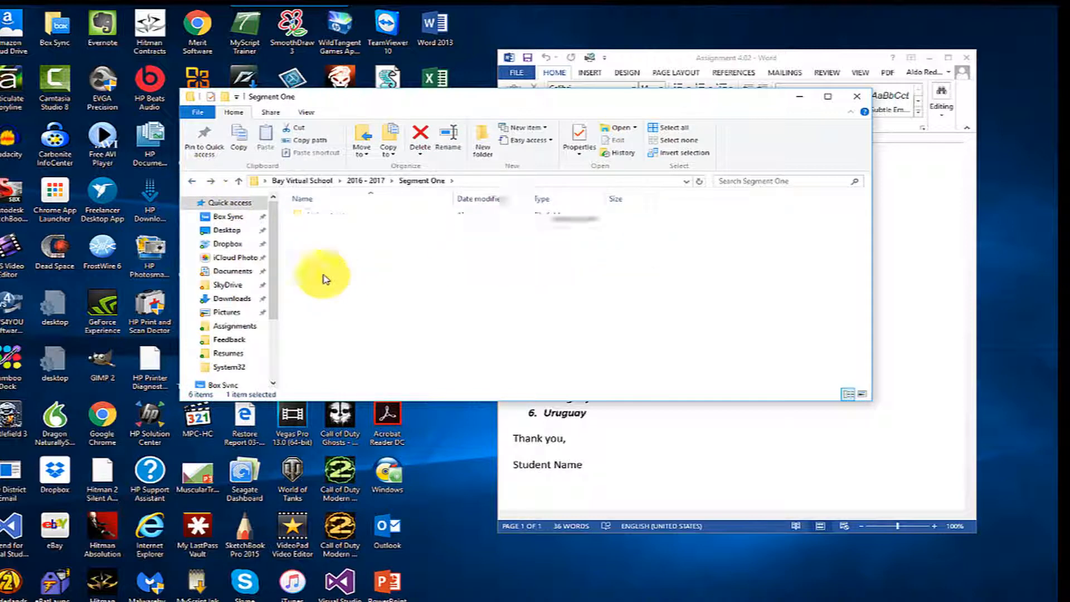
pyautogui.doubleClick(318, 216)
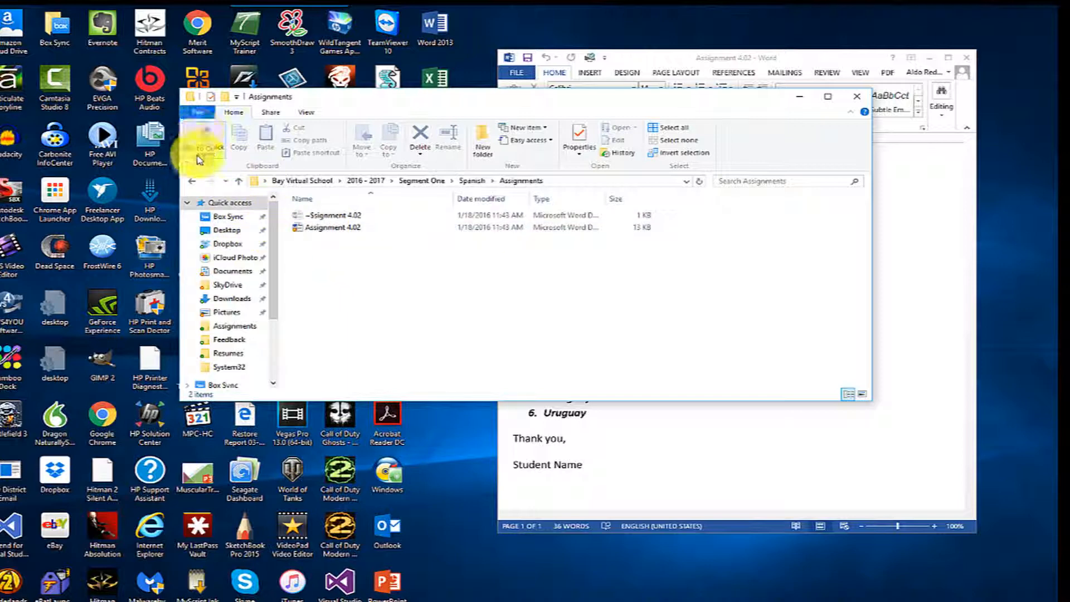
pyautogui.click(192, 180)
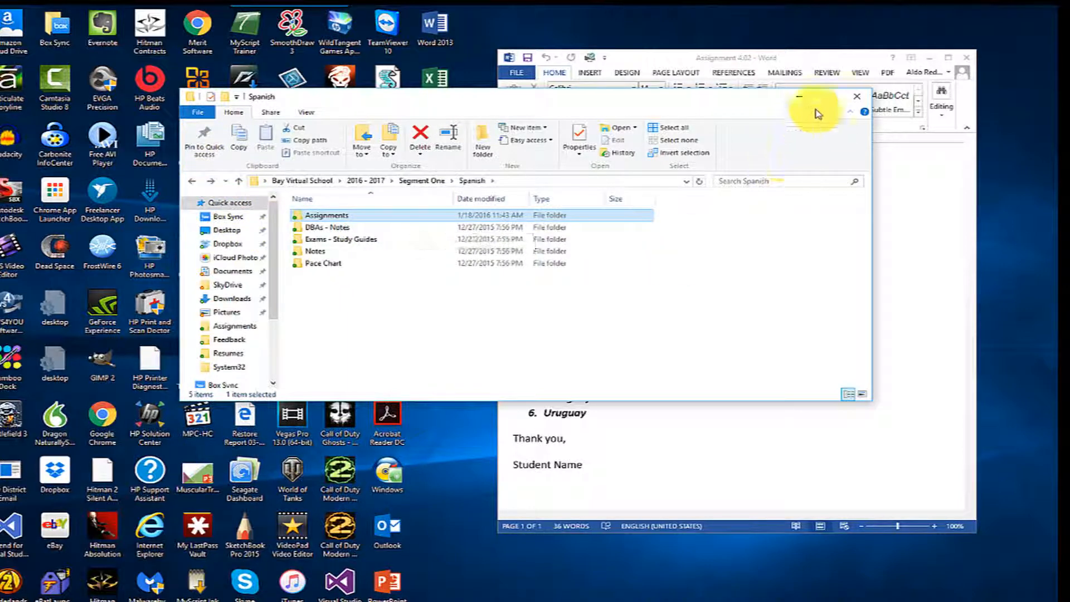
pyautogui.click(861, 102)
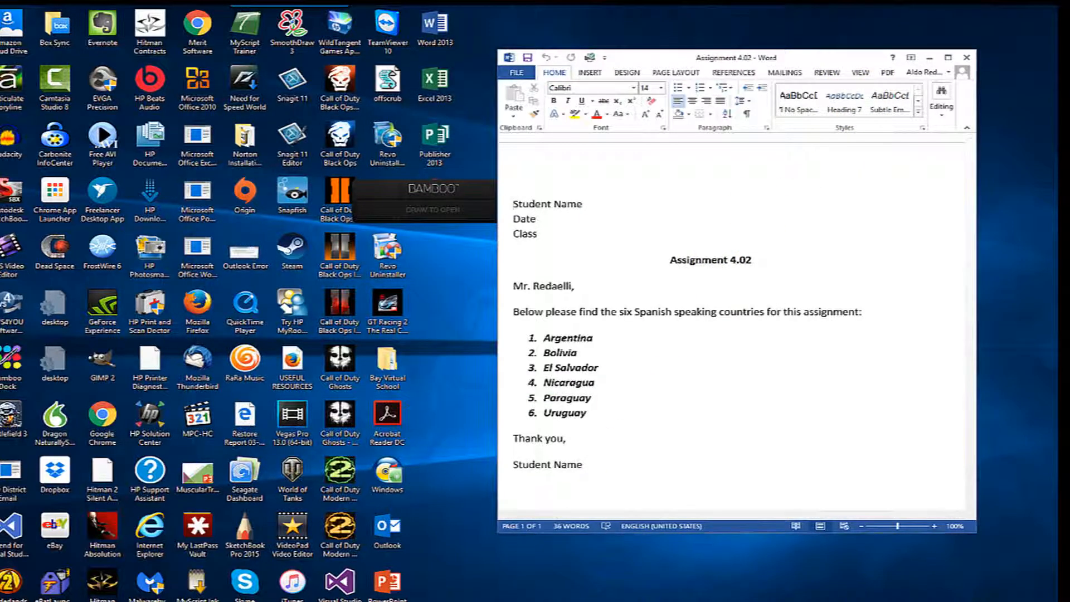
# Switch back to the Assignment 4.02 document in Chrome and go through the Docs home page to Google Slides
pyautogui.moveTo(509, 600)
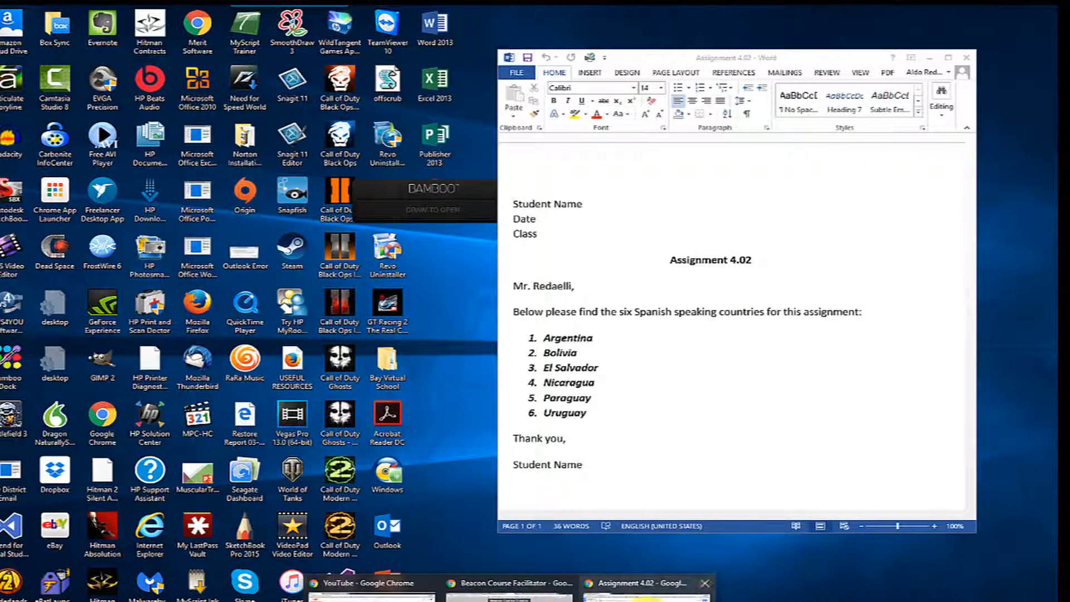
pyautogui.click(647, 590)
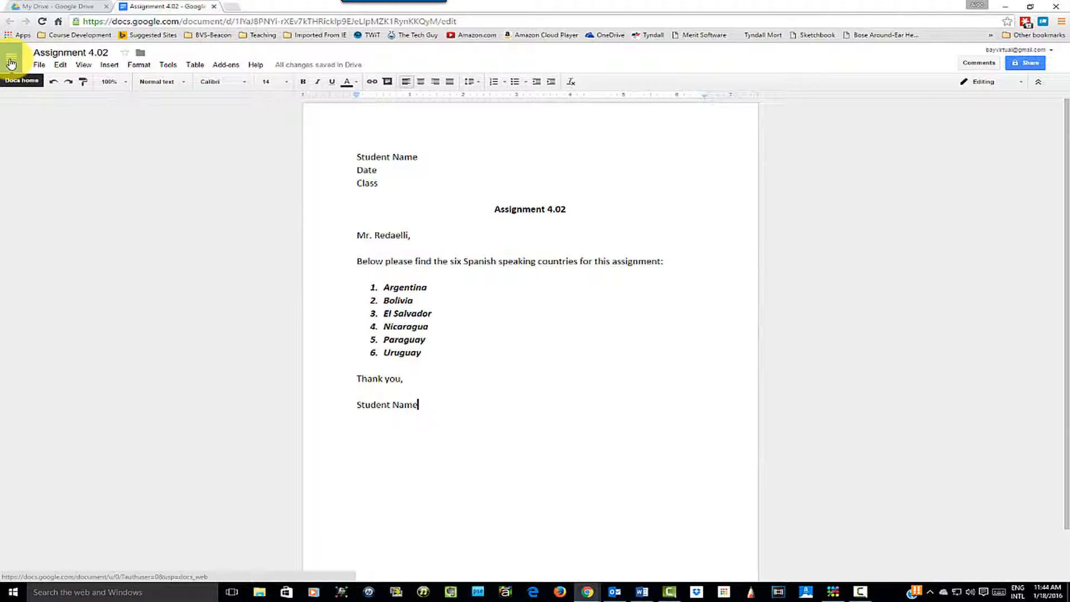
pyautogui.click(10, 61)
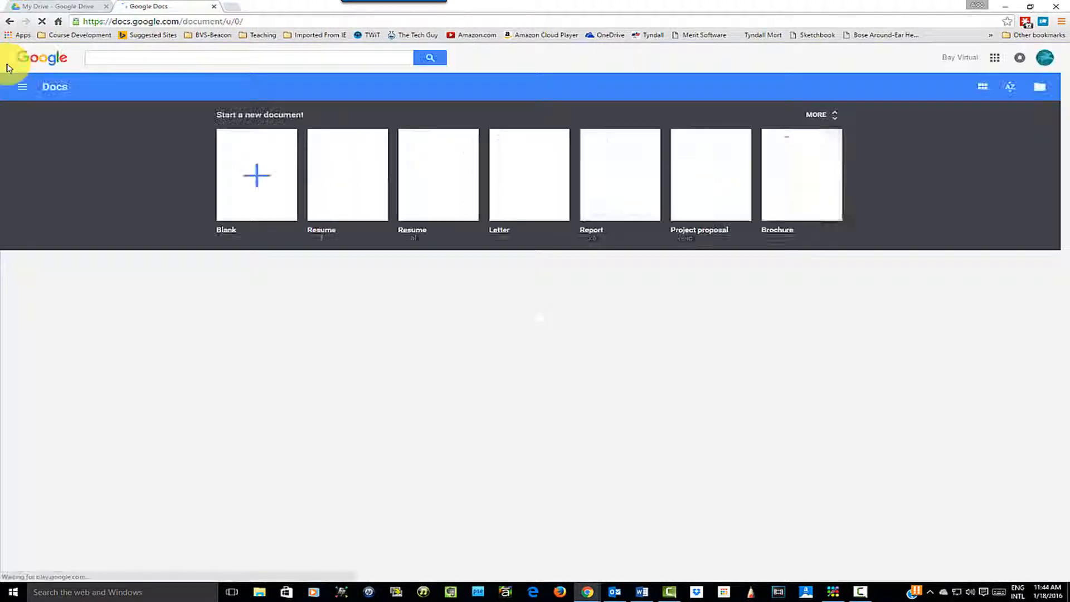
pyautogui.click(23, 88)
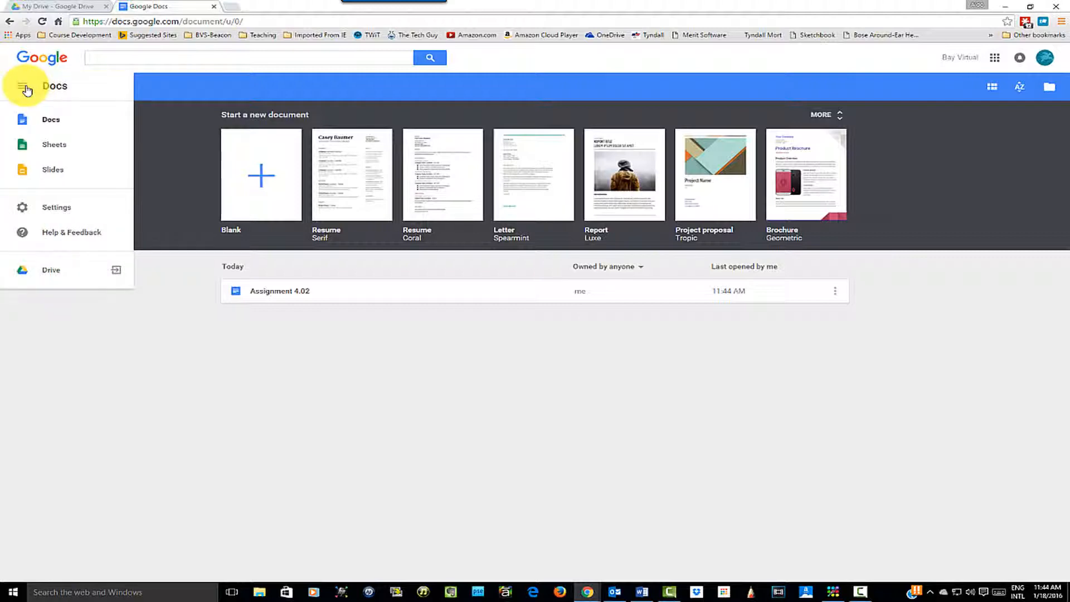
pyautogui.click(51, 170)
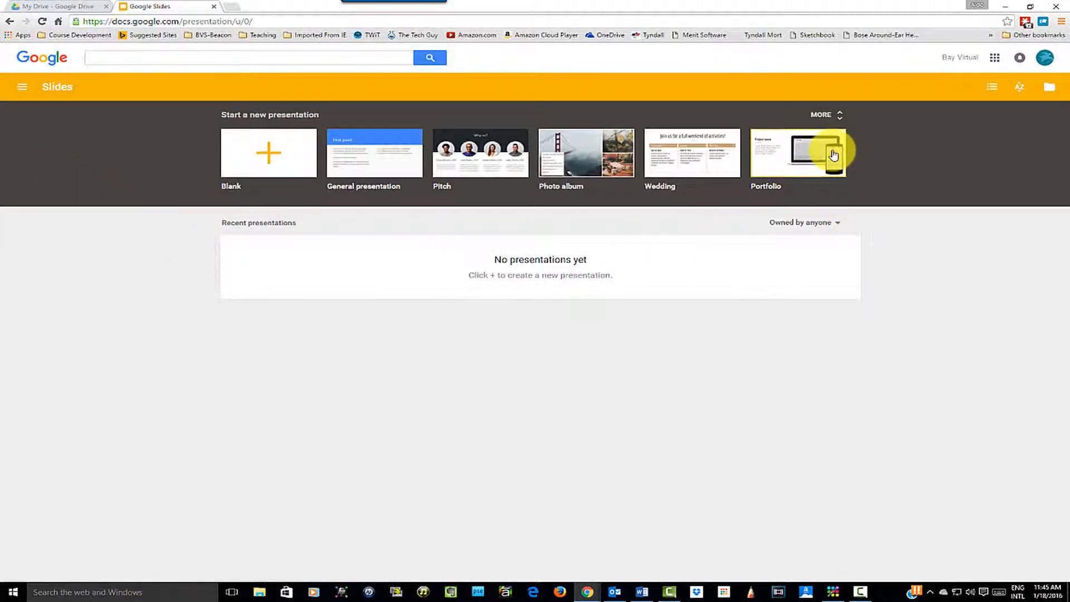
# Create a presentation from the Personal "General presentation" template and place the cursor in the first slide's title
pyautogui.click(838, 120)
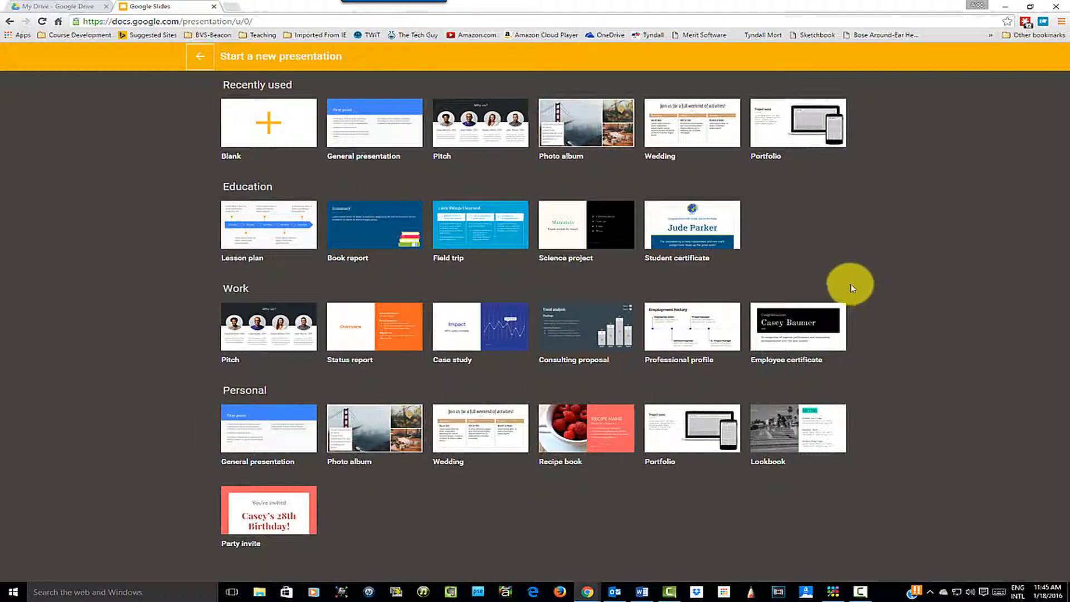
pyautogui.click(255, 449)
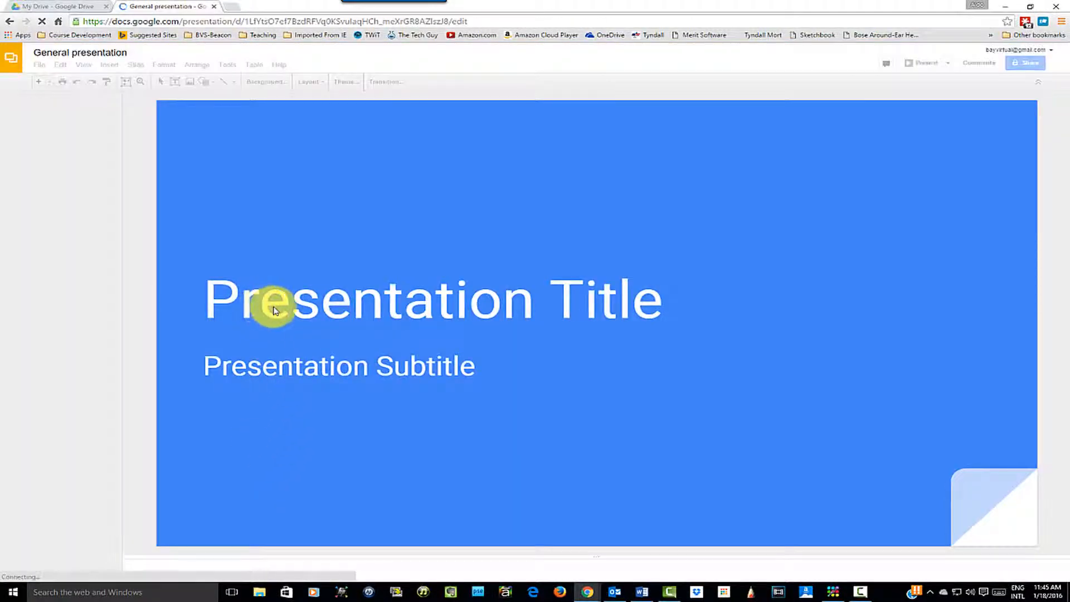
pyautogui.click(278, 307)
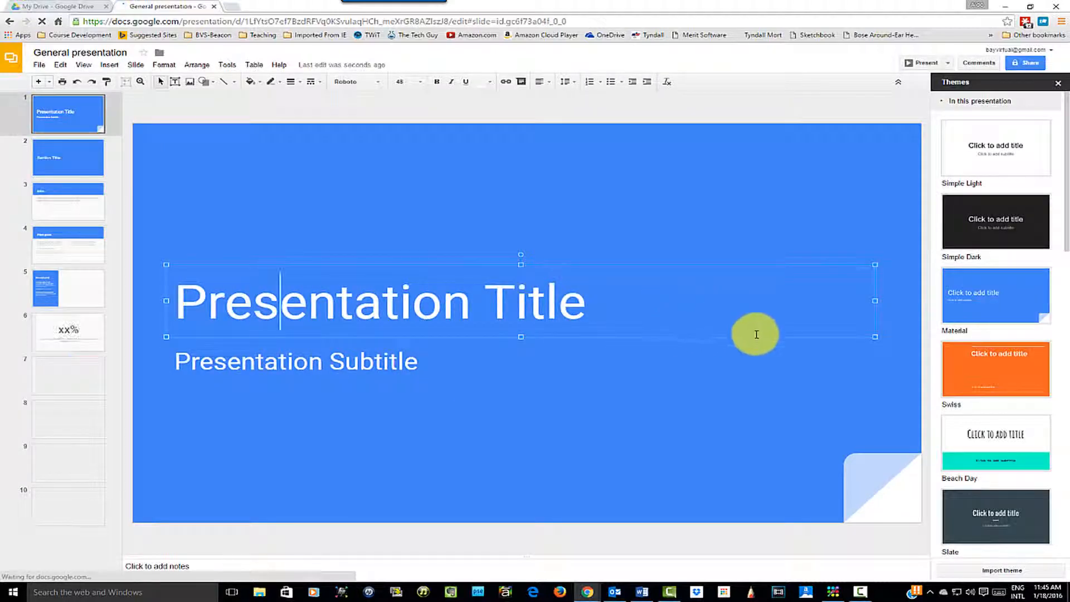
# Replace the first slide's title with "Assignment 4.02" and its subtitle with "Spanish"
pyautogui.moveTo(581, 307); pyautogui.dragTo(174, 296)
pyautogui.write('Assignment 4.02')
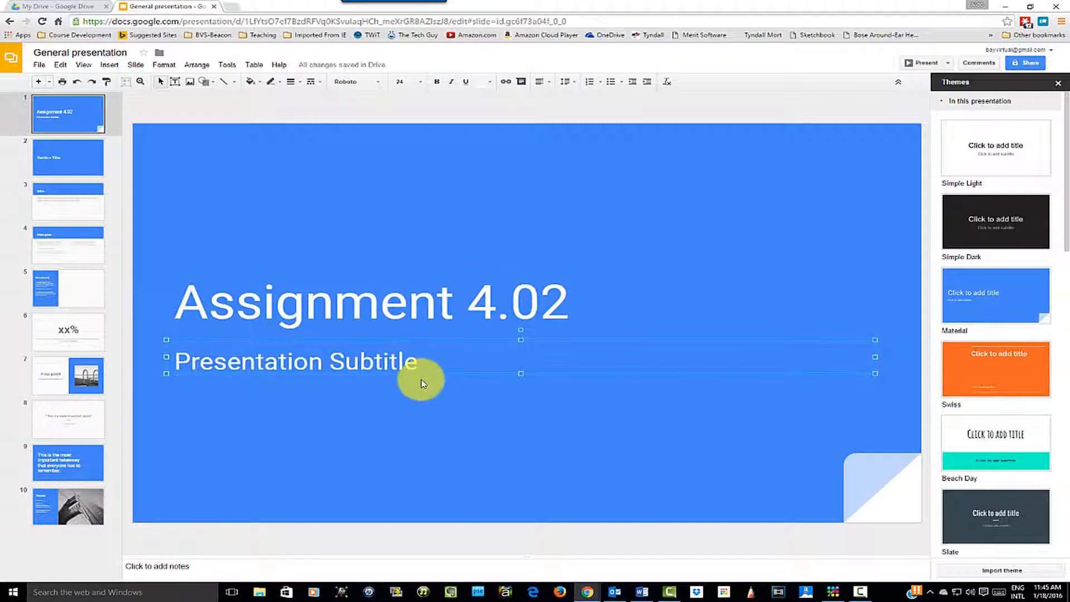
pyautogui.moveTo(418, 359); pyautogui.dragTo(56, 364)
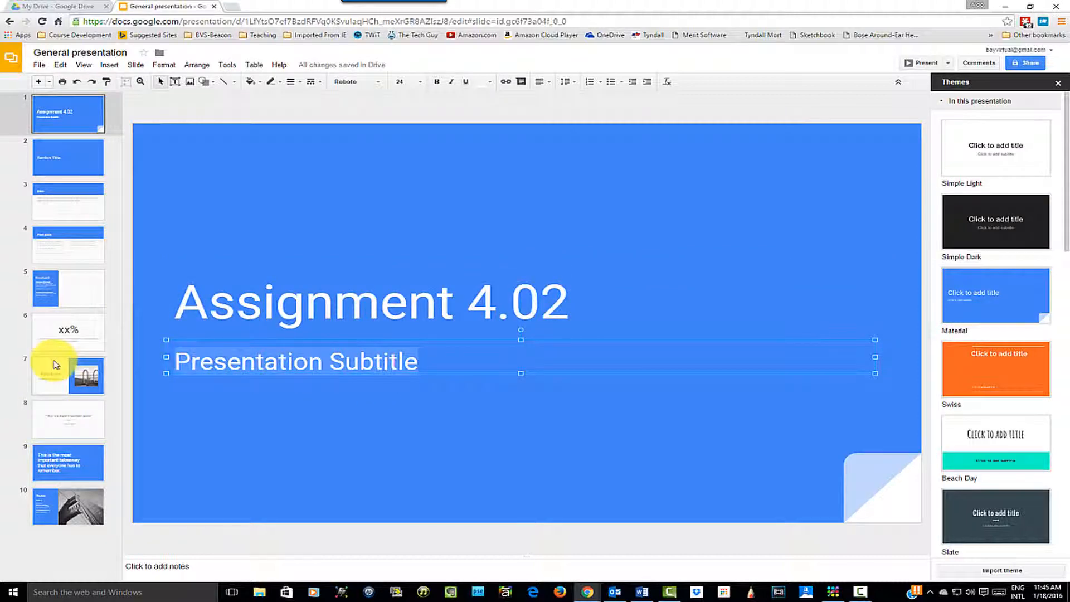
pyautogui.write('Spanish')
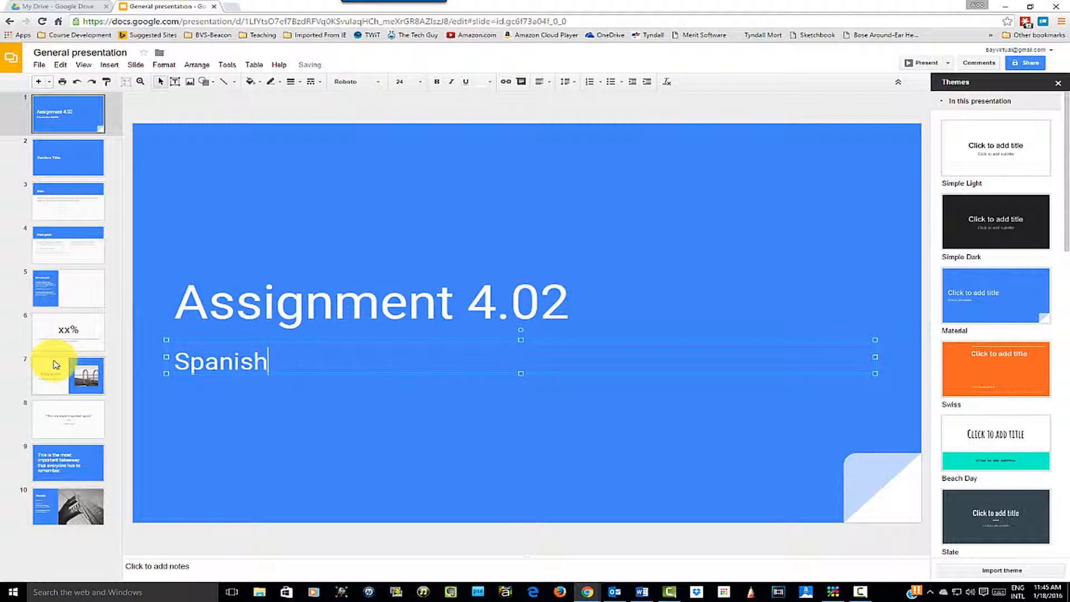
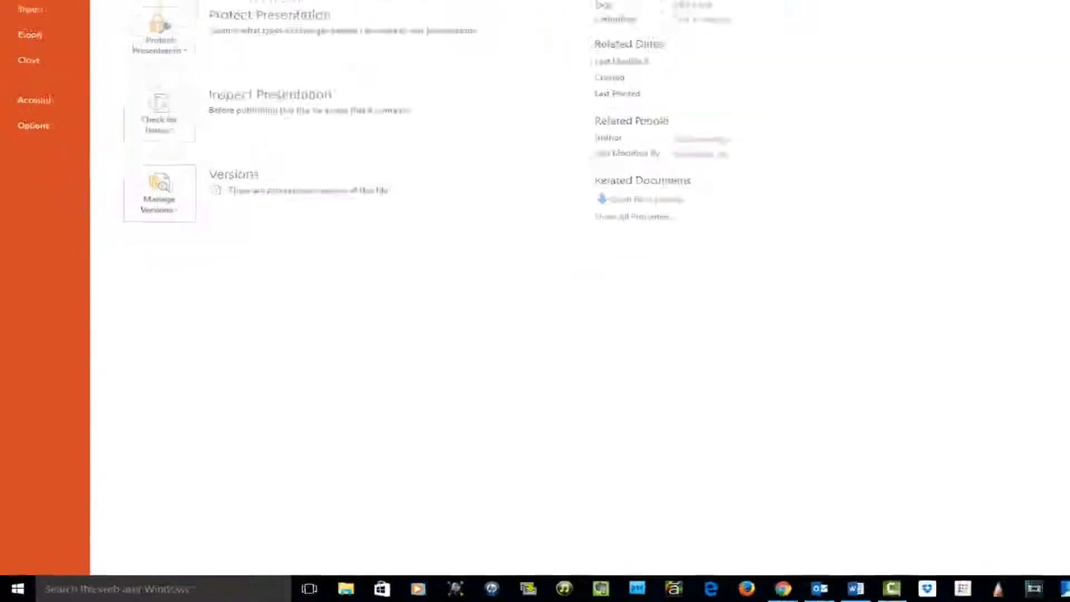
# Start saving a copy of the PowerPoint presentation, choosing the folder Desktop > Bay Virtual School > 2016 - 2017 > Segment One > Spanish > Assignments
pyautogui.click(34, 169)
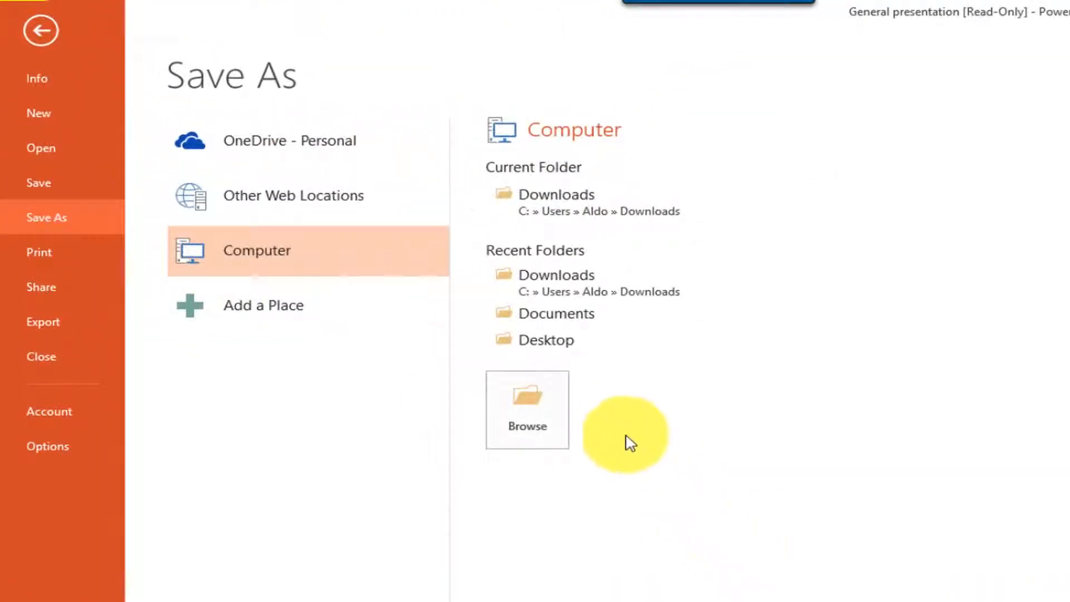
pyautogui.click(551, 350)
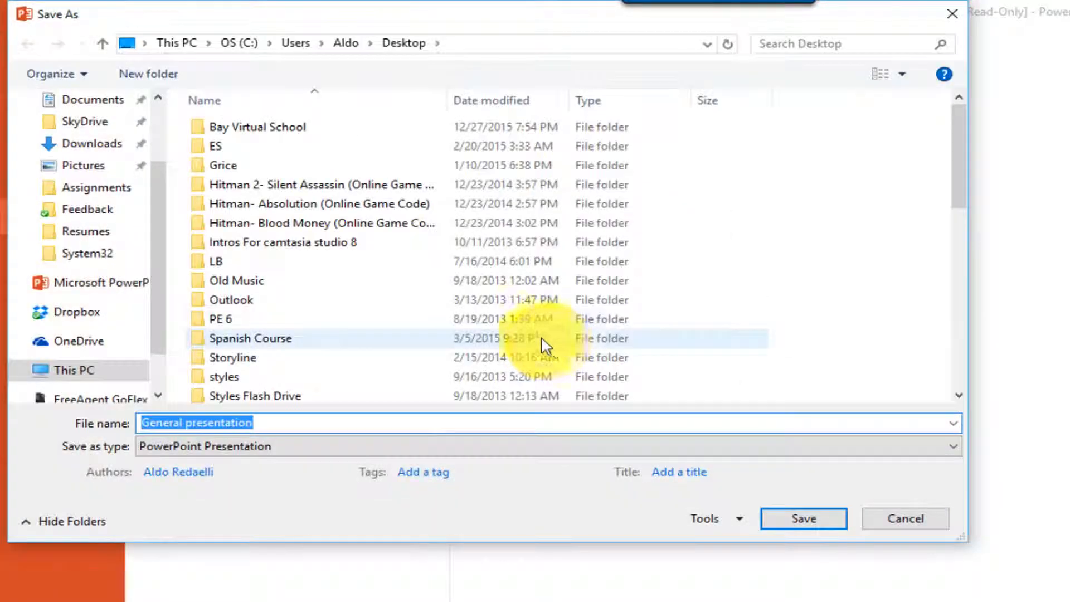
pyautogui.doubleClick(301, 128)
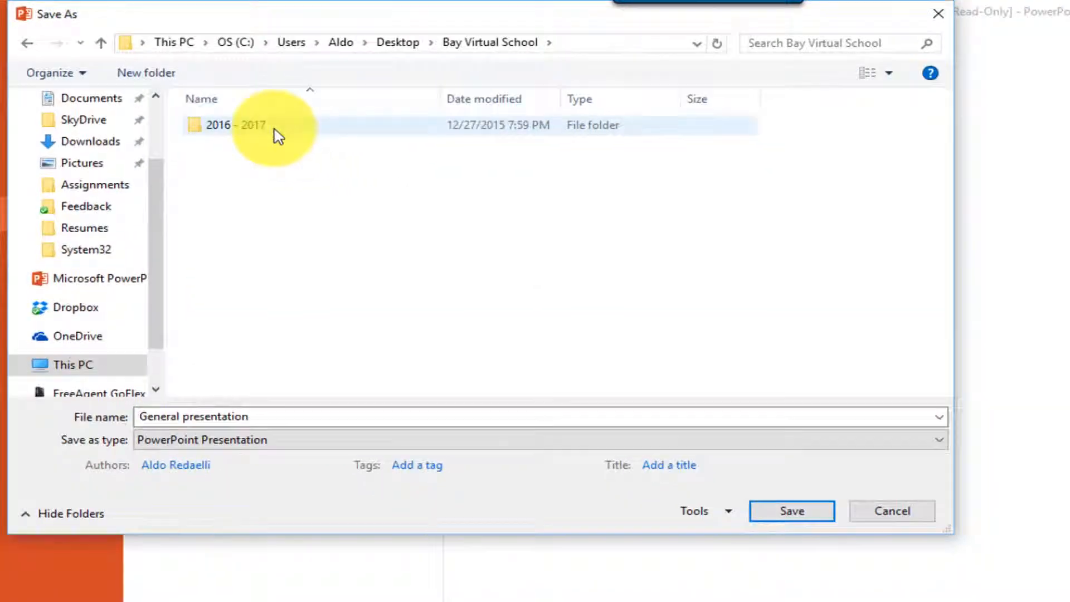
pyautogui.doubleClick(277, 131)
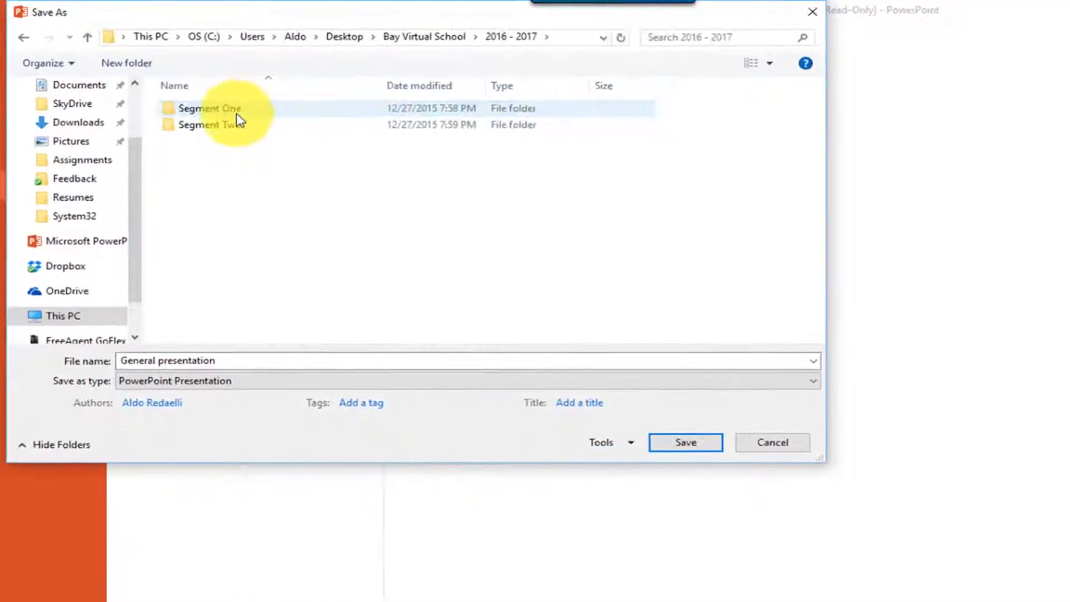
pyautogui.click(286, 133)
pyautogui.doubleClick(246, 112)
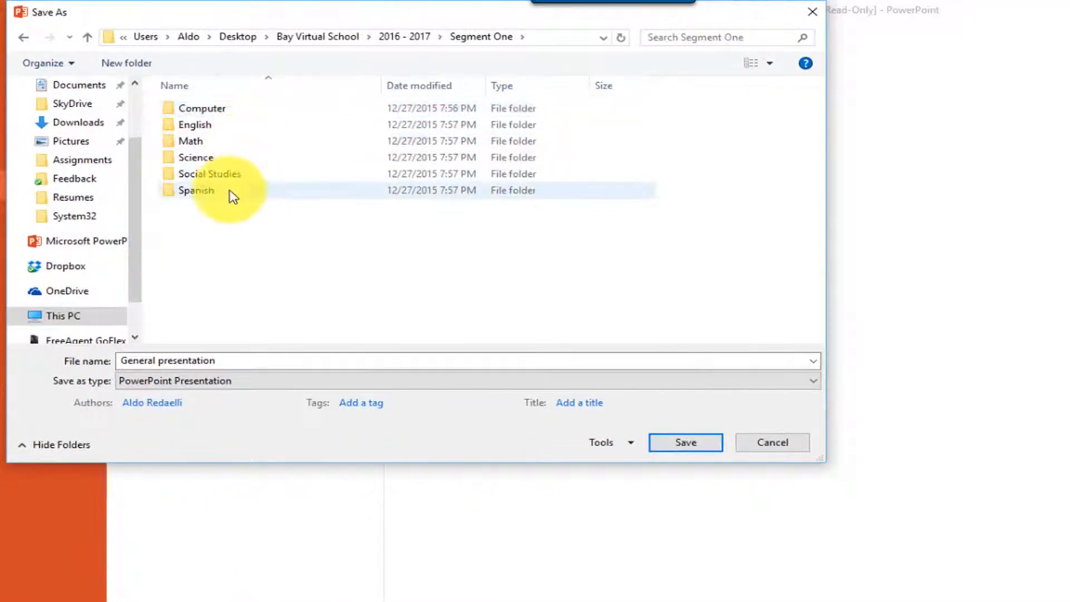
pyautogui.doubleClick(230, 191)
pyautogui.doubleClick(238, 111)
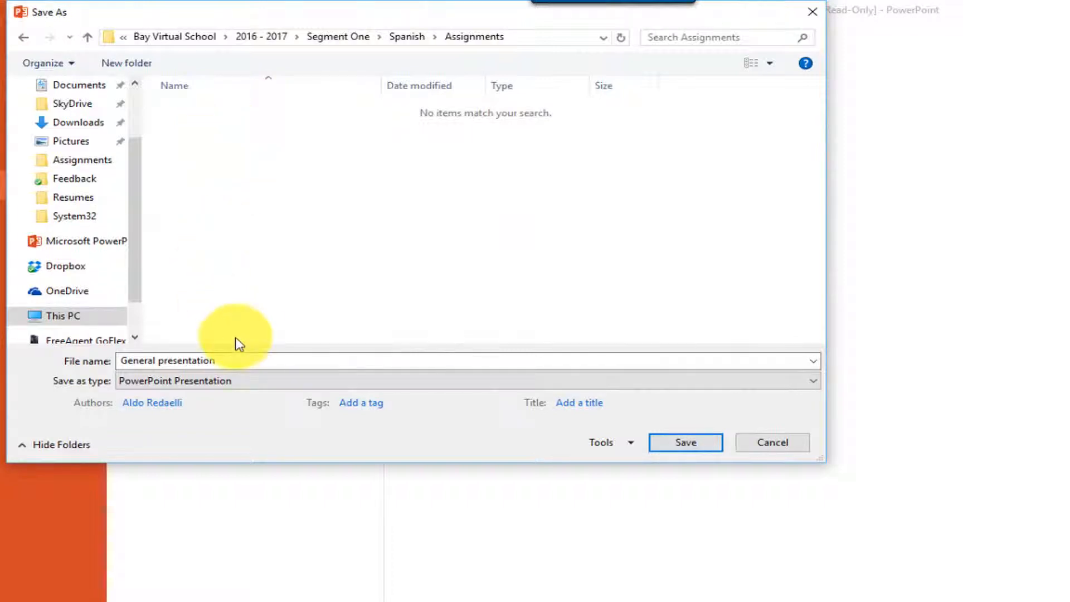
# Save the presentation under the file name "Assignment 4.02 PowerPoint" and close PowerPoint
pyautogui.moveTo(231, 360); pyautogui.dragTo(20, 361)
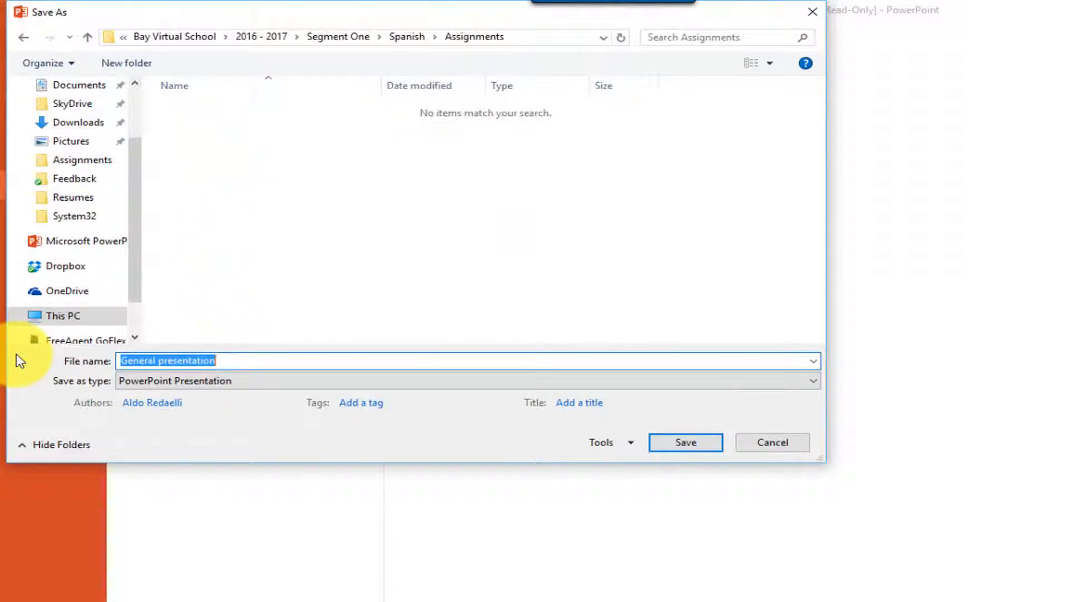
pyautogui.write('Assig')
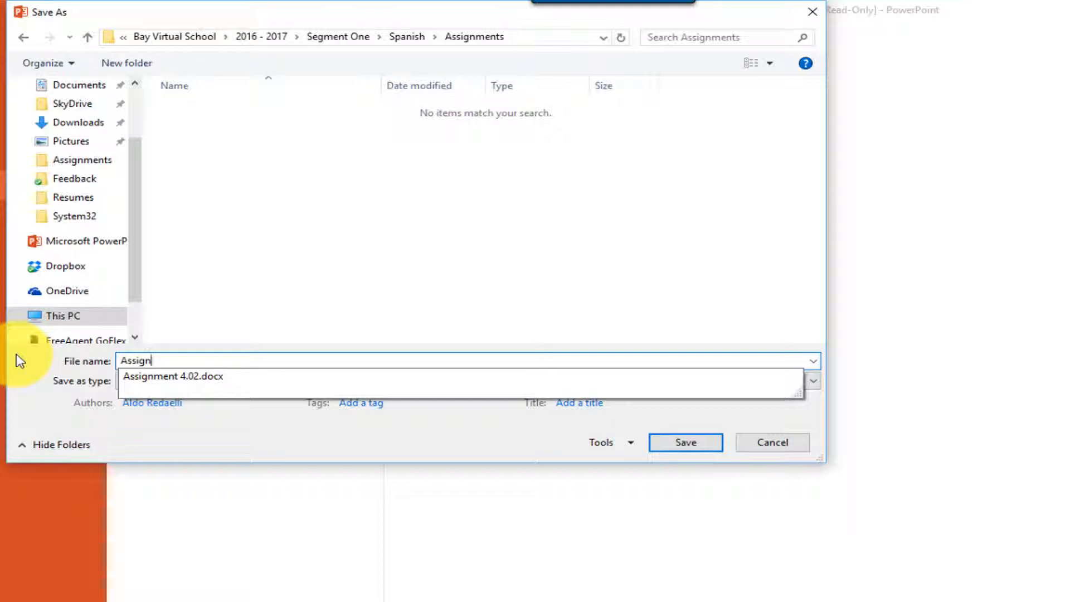
pyautogui.write('n')
pyautogui.press('Down')
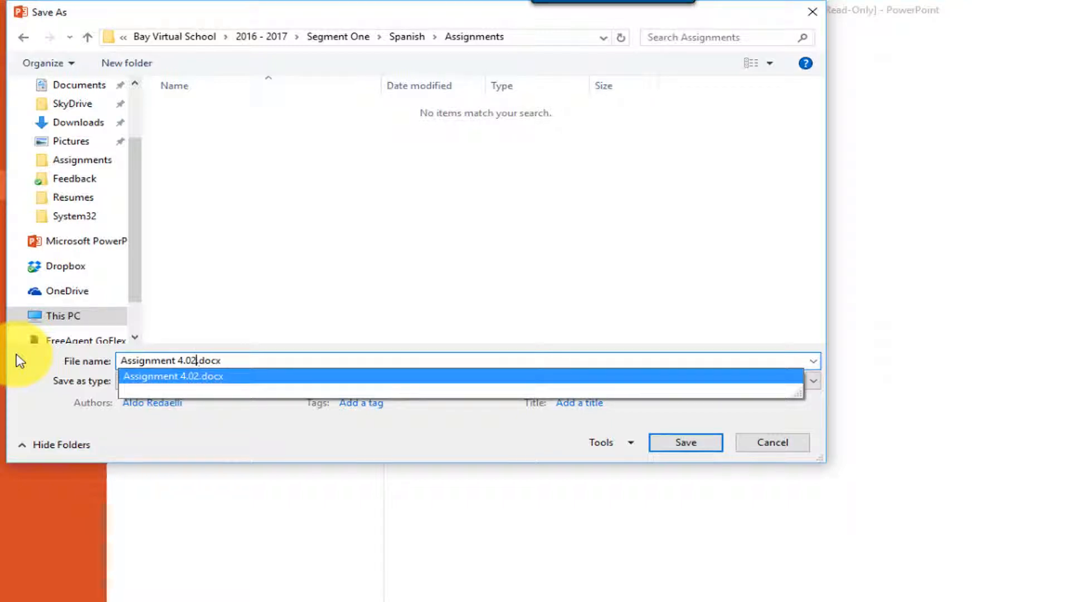
pyautogui.press('Delete')
pyautogui.press('Delete')
pyautogui.press('Delete')
pyautogui.press('Delete')
pyautogui.press('Delete')
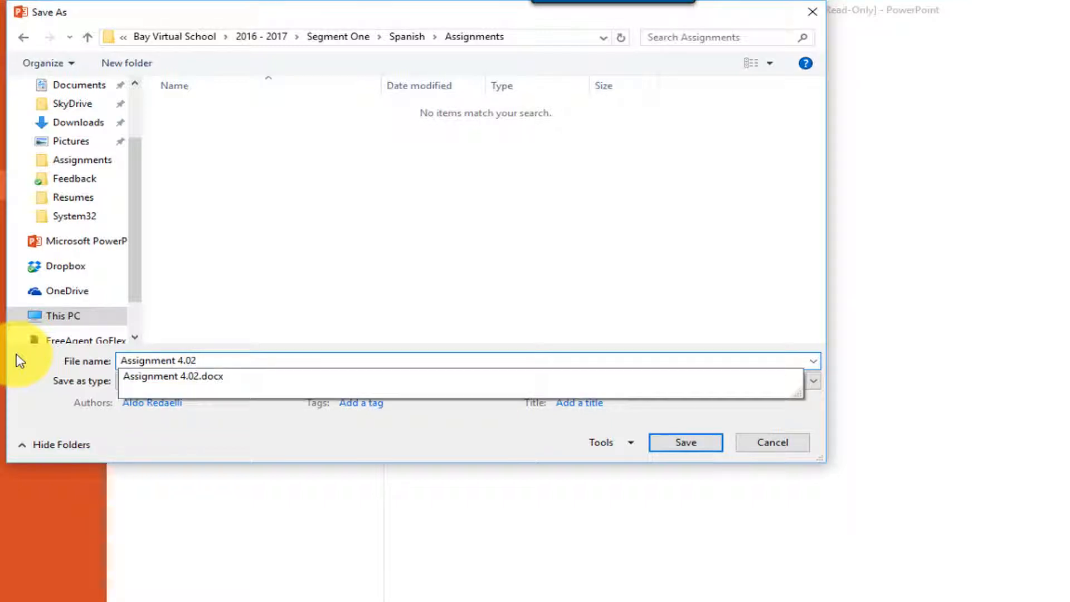
pyautogui.write('PowerPoi')
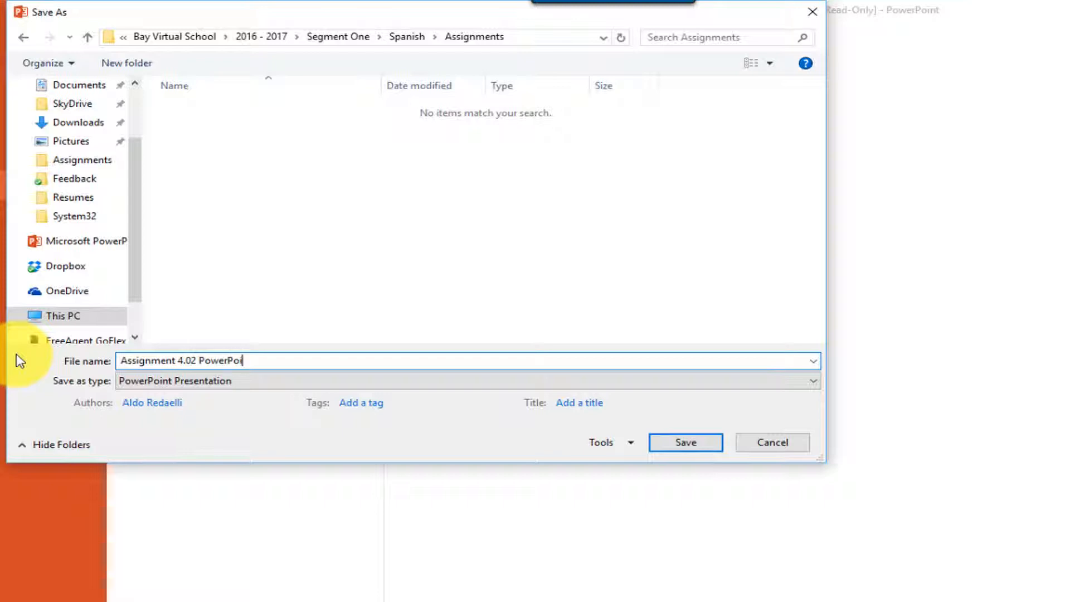
pyautogui.write('nt')
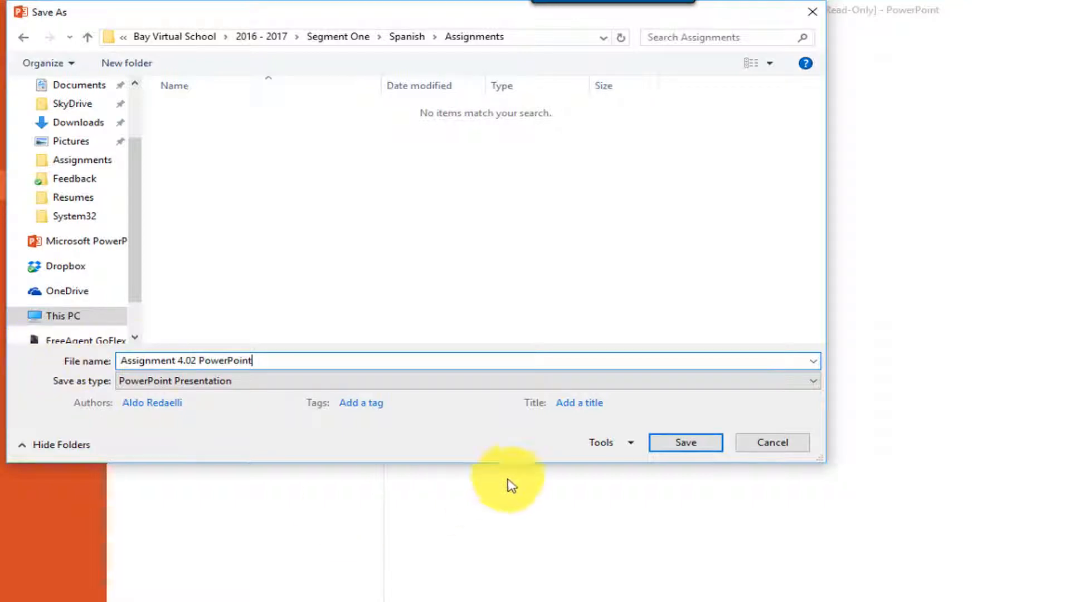
pyautogui.click(684, 443)
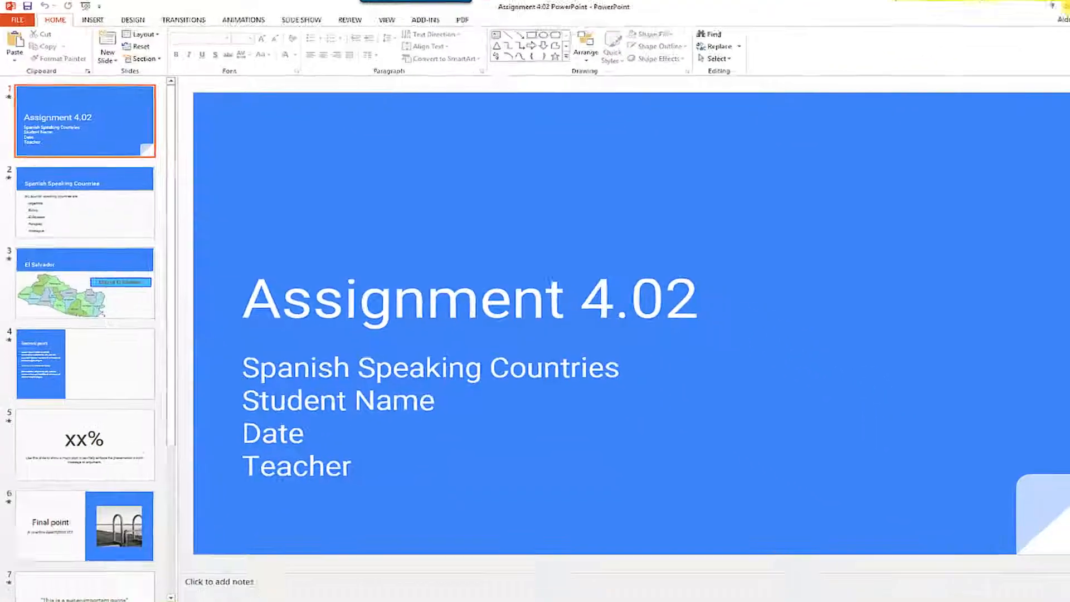
pyautogui.click(1057, 5)
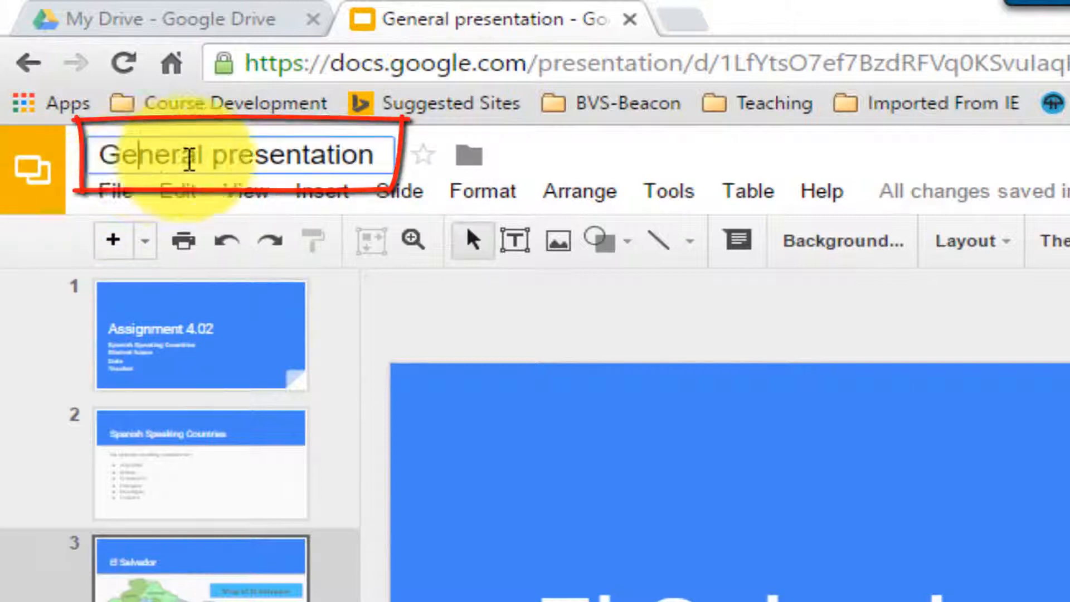
# Rename the Google Slides presentation "Assignment 4.2 PowerPoint"
pyautogui.click(381, 152)
pyautogui.hotkey('ctrl', 'a')
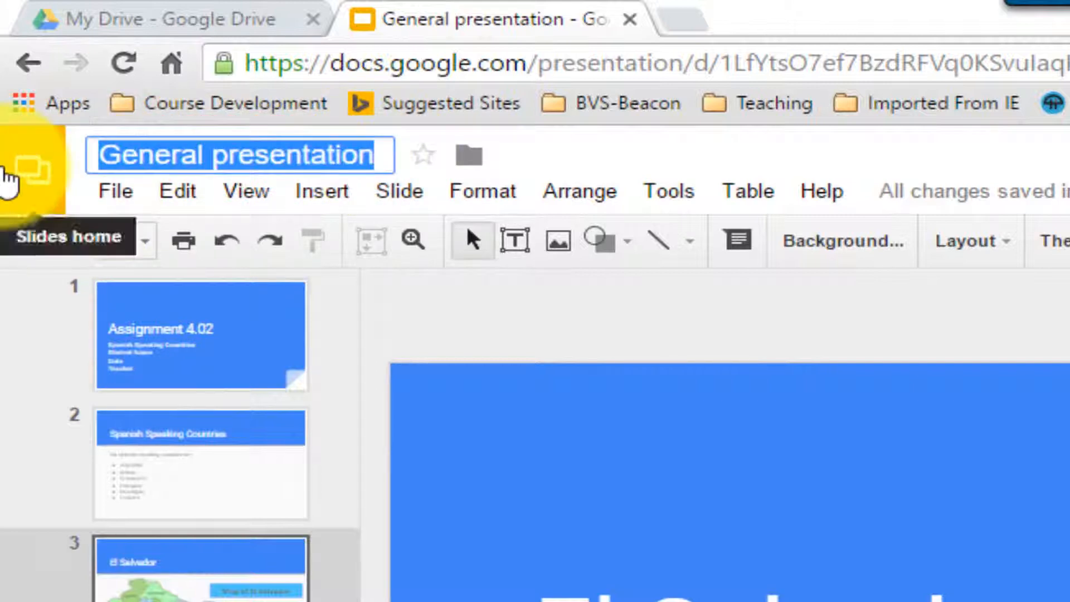
pyautogui.write('Assignm')
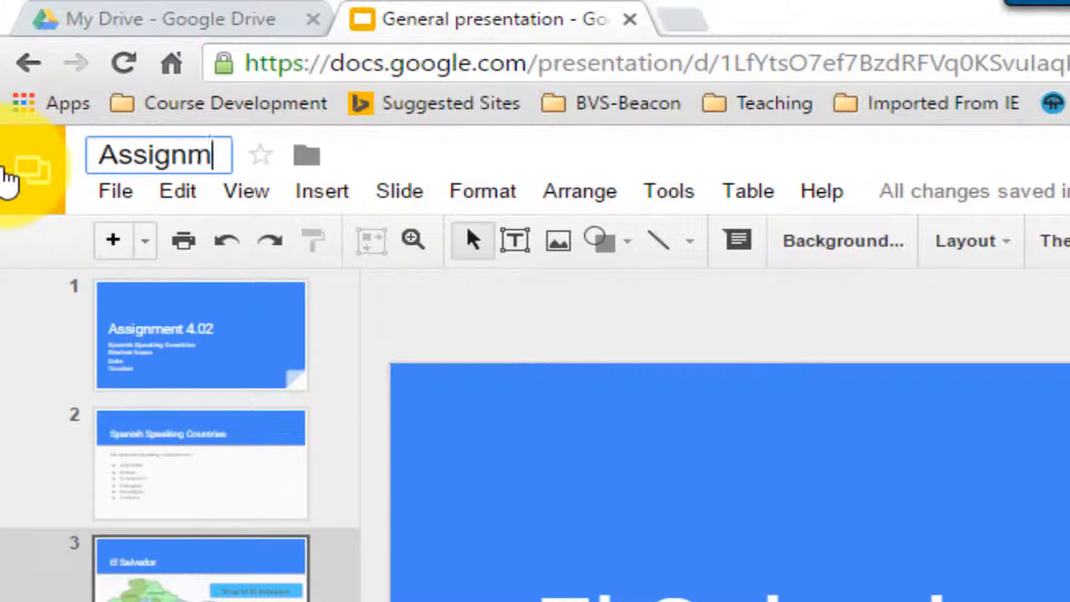
pyautogui.write('ent 4.2 ')
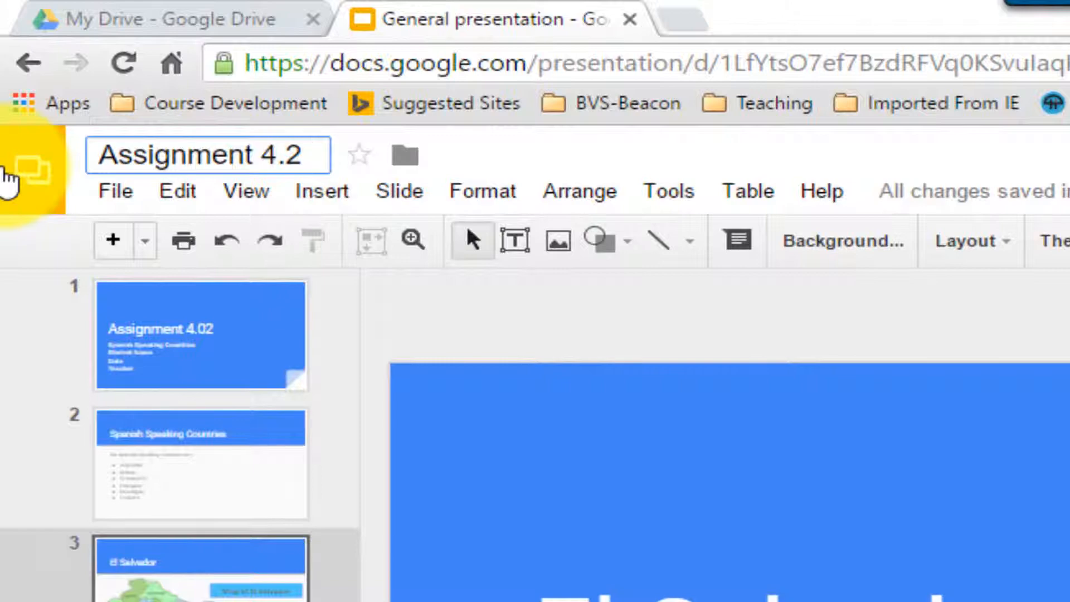
pyautogui.write('PowerPoint')
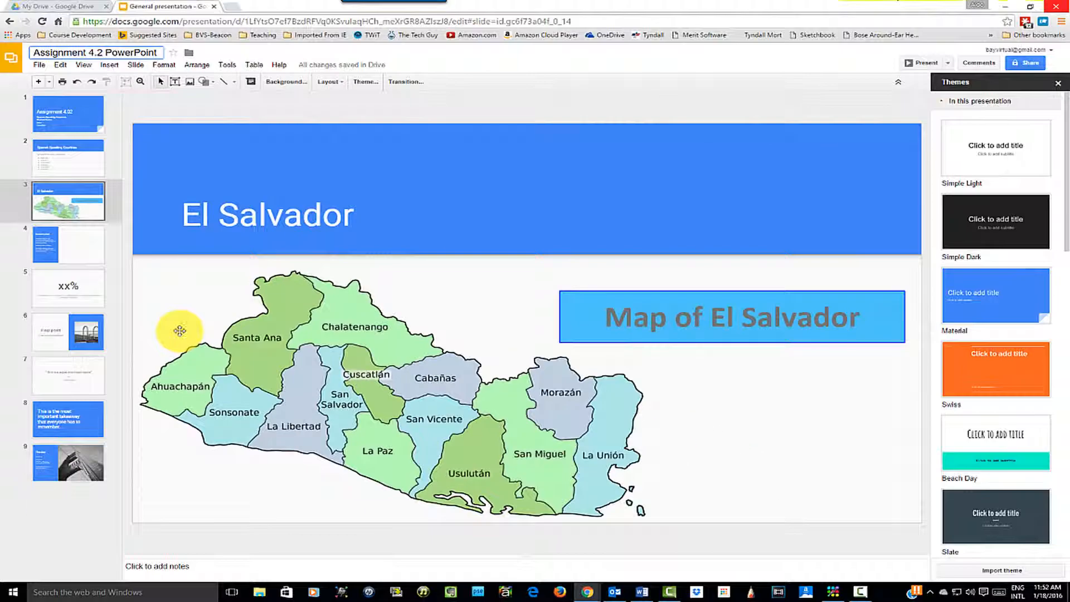
pyautogui.click(179, 331)
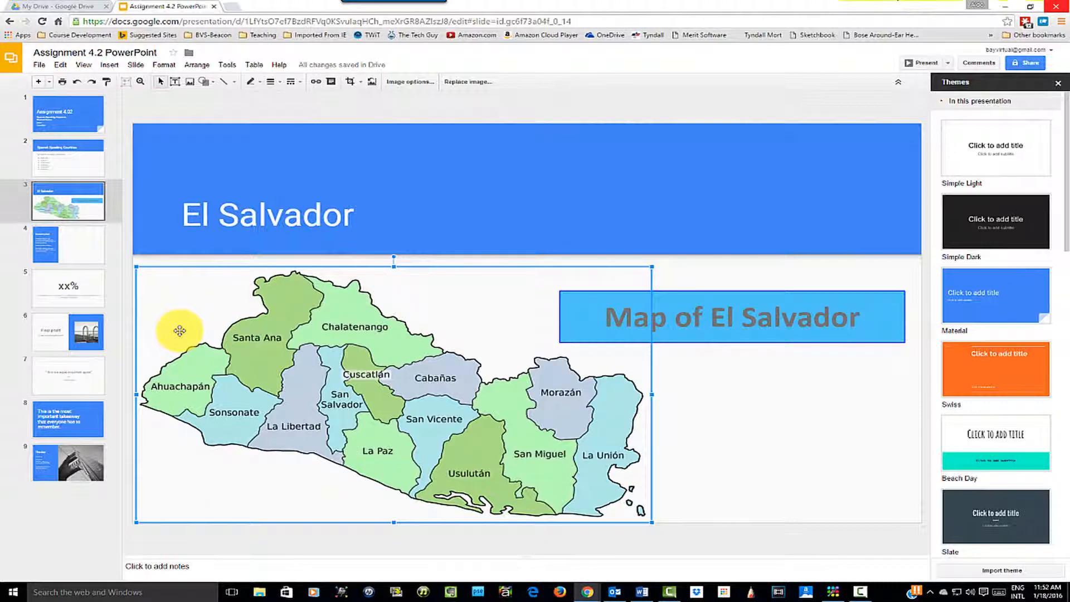
pyautogui.click(836, 413)
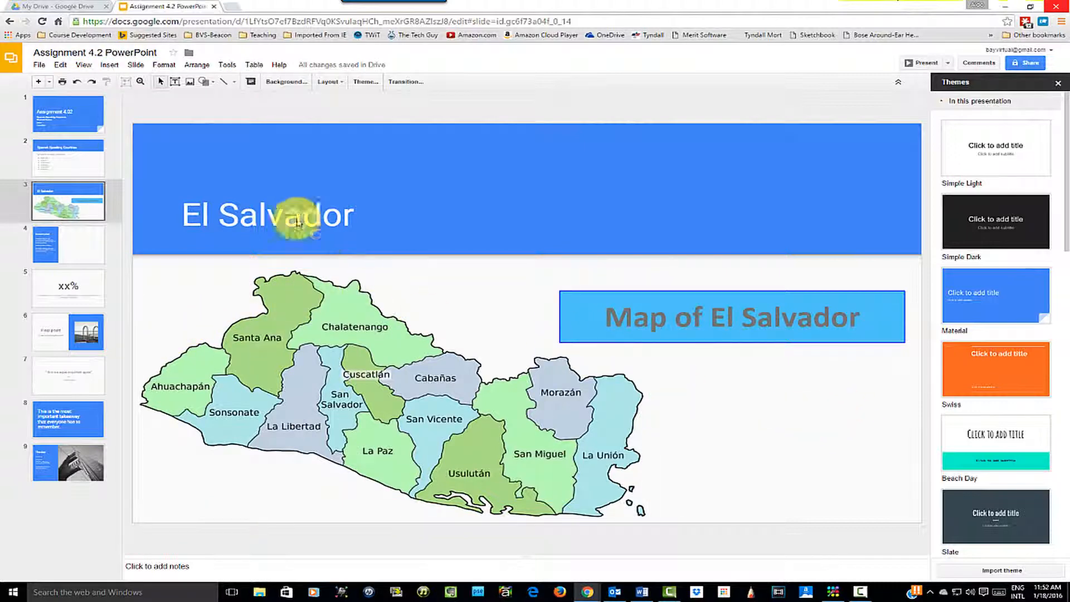
# Return to the title slide and view the presentation's file and download options
pyautogui.click(67, 157)
pyautogui.click(63, 128)
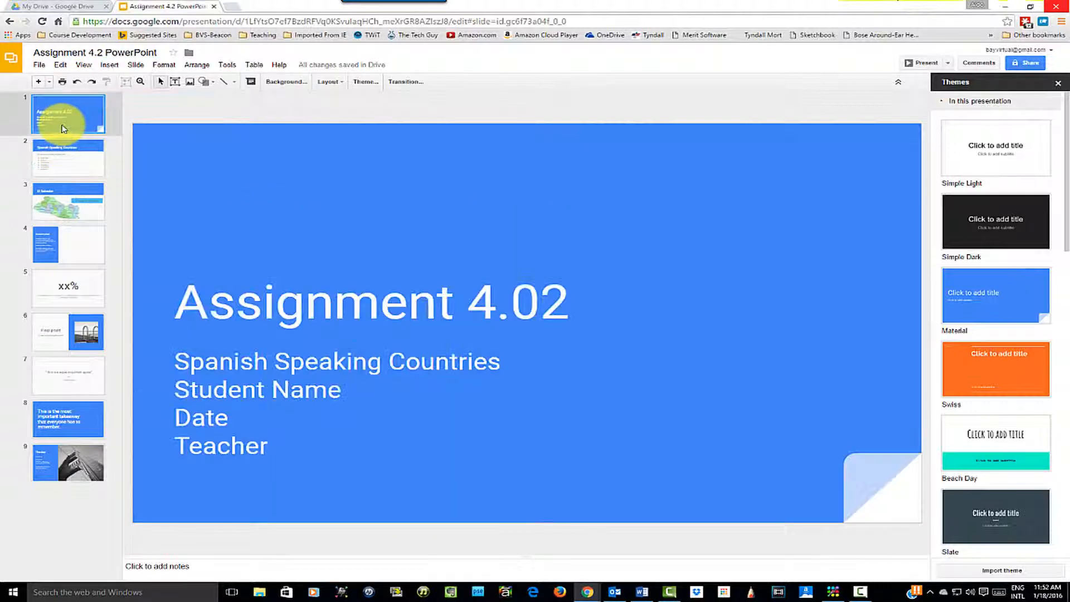
pyautogui.click(40, 66)
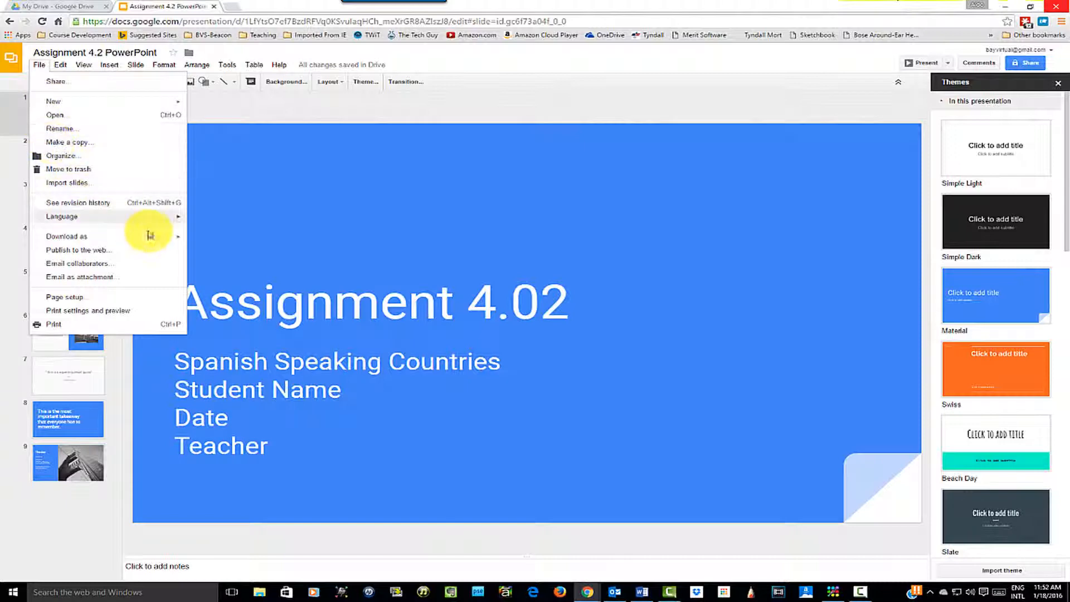
pyautogui.click(315, 233)
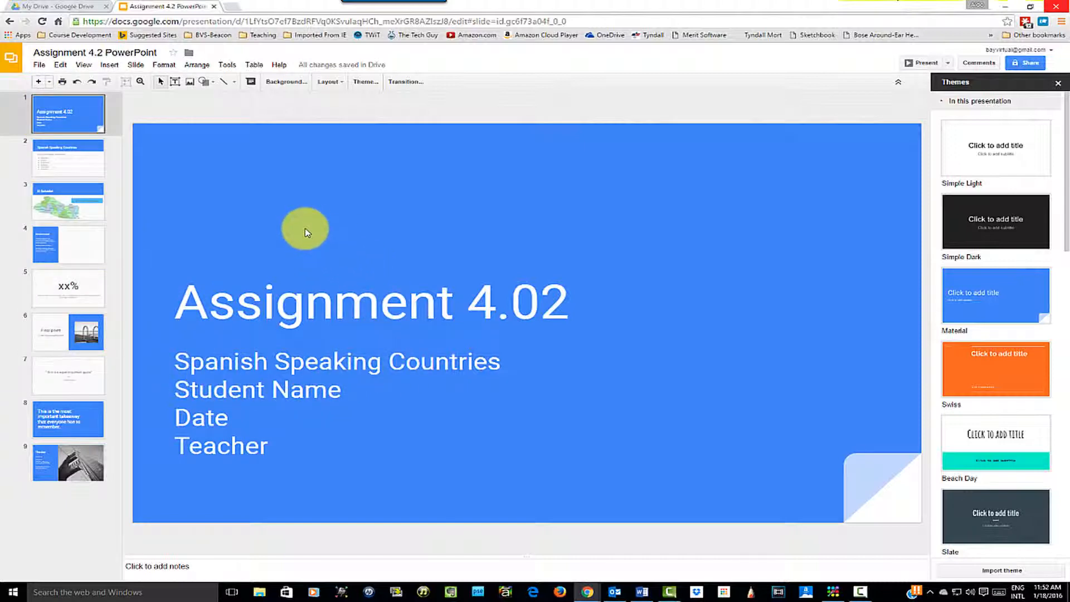
# Leave the presentation for the Slides home page and go from there to Google Drive
pyautogui.click(12, 61)
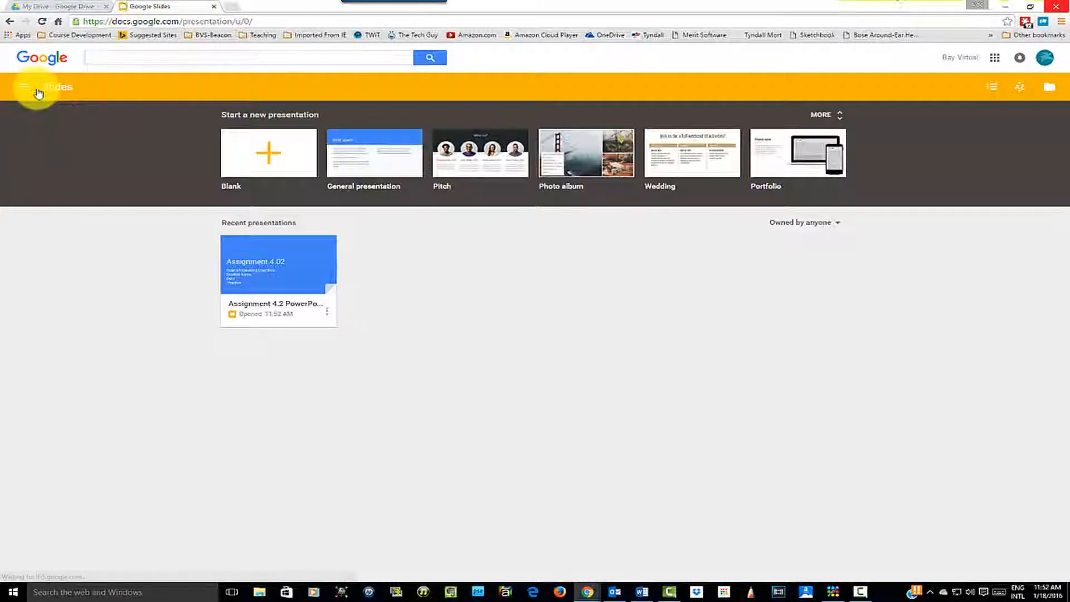
pyautogui.click(21, 92)
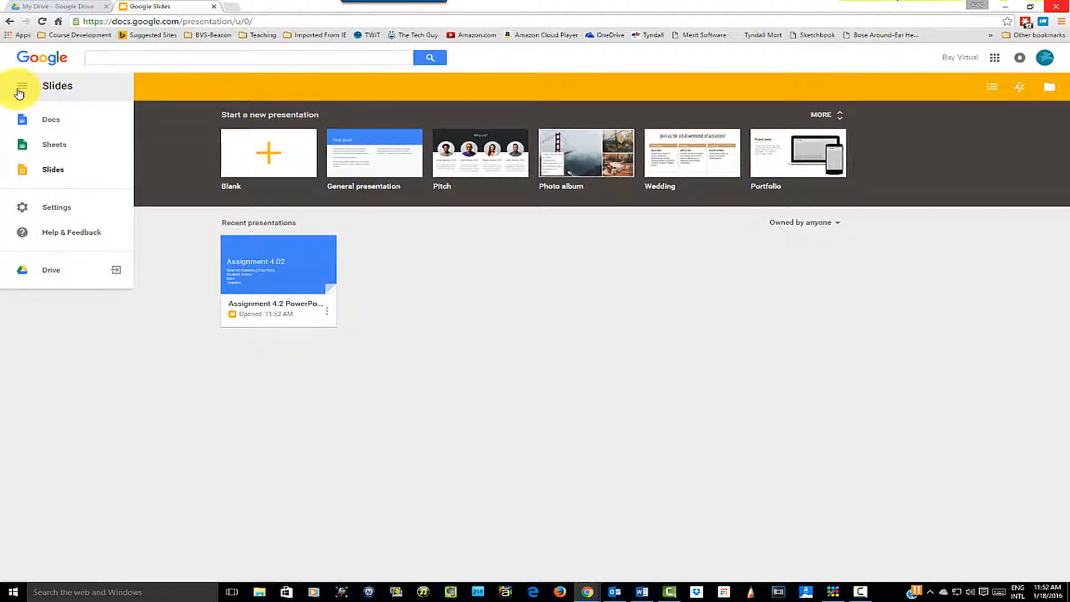
pyautogui.click(49, 270)
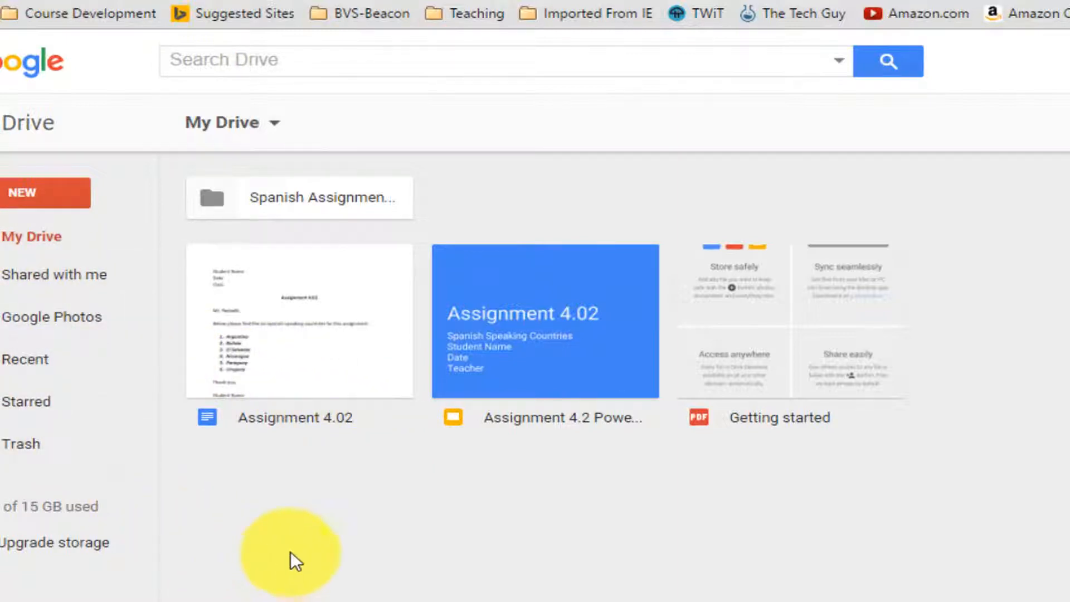
# Move the Assignment 4.02 document and the Assignment 4.2 PowerPoint presentation into the Spanish Assignments folder in My Drive, and open that folder
pyautogui.click(307, 202)
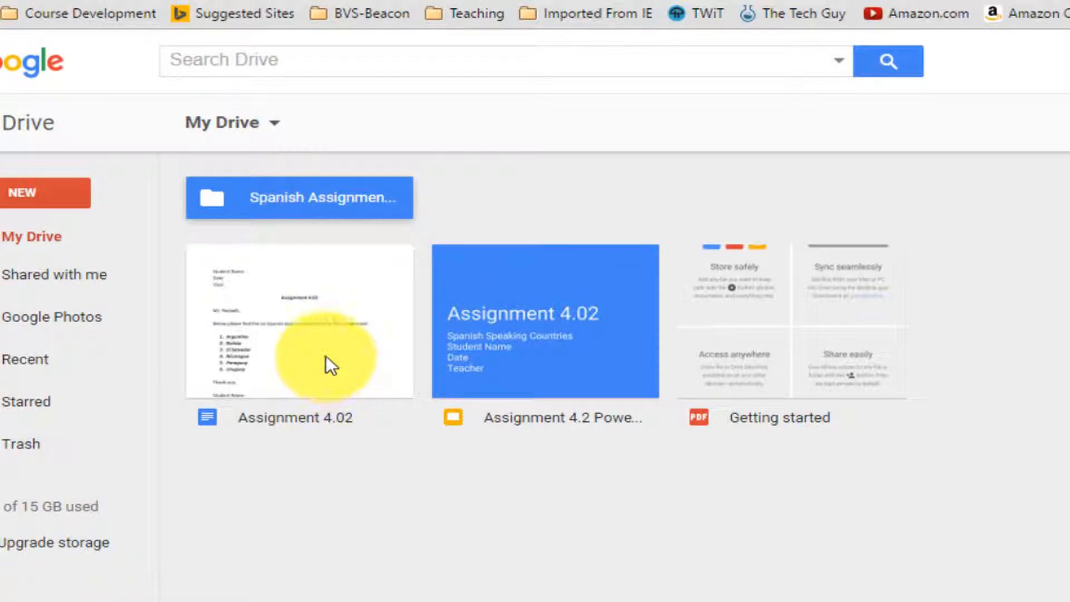
pyautogui.moveTo(338, 326); pyautogui.dragTo(305, 199)
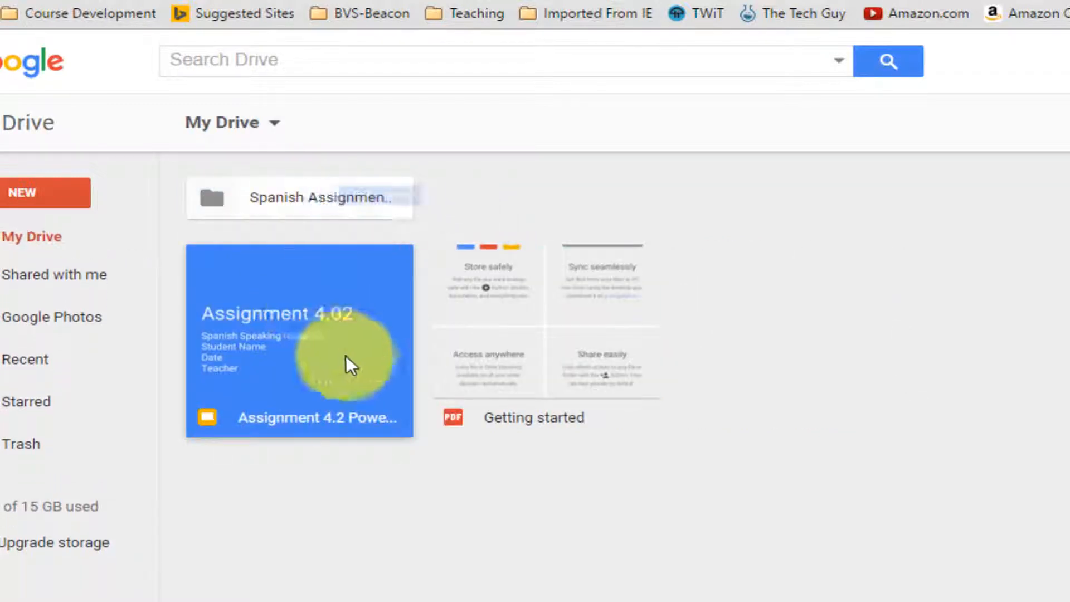
pyautogui.moveTo(338, 363); pyautogui.dragTo(282, 195)
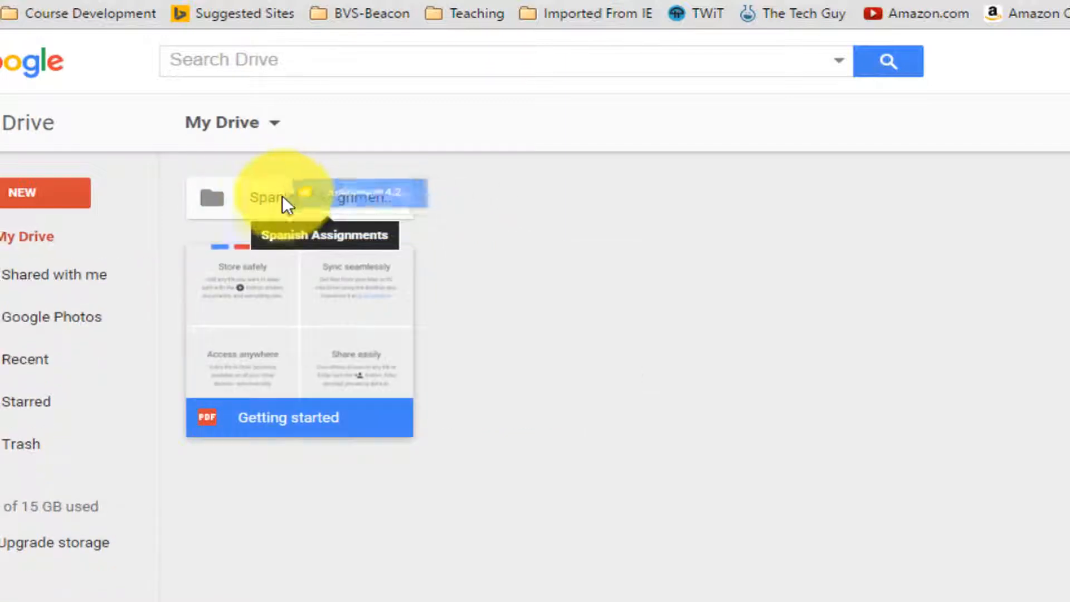
pyautogui.click(313, 201)
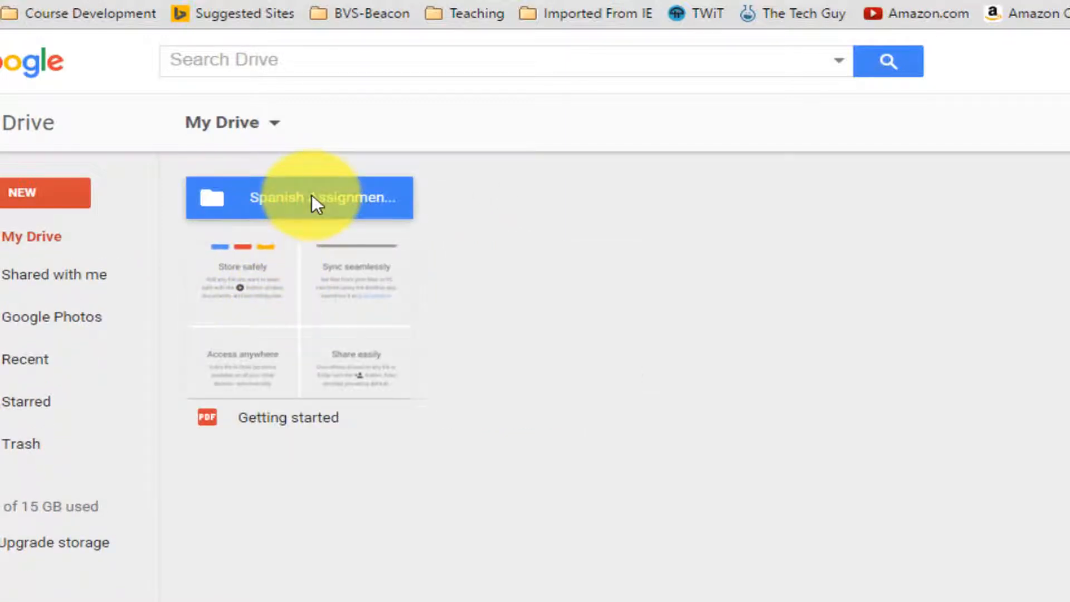
pyautogui.doubleClick(314, 204)
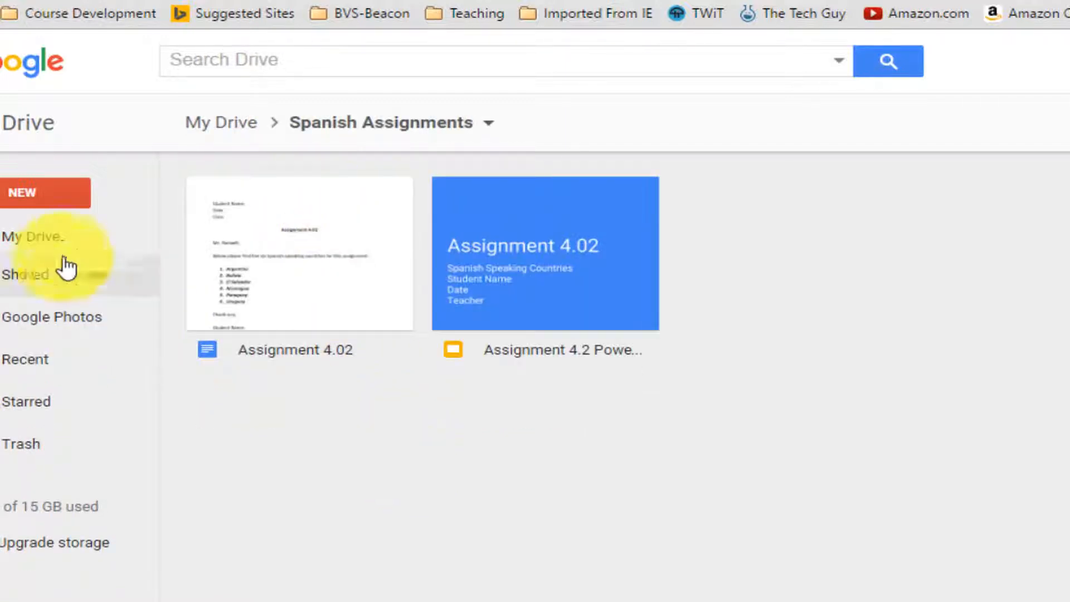
# Return to the main My Drive view and create a blank Google Sheets spreadsheet
pyautogui.click(19, 7)
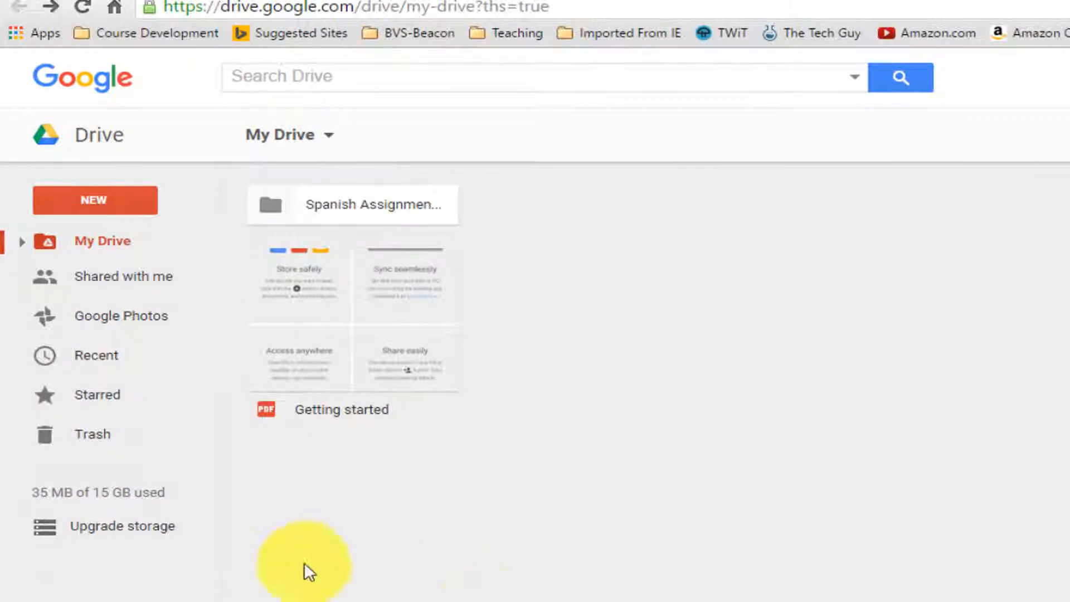
pyautogui.click(90, 202)
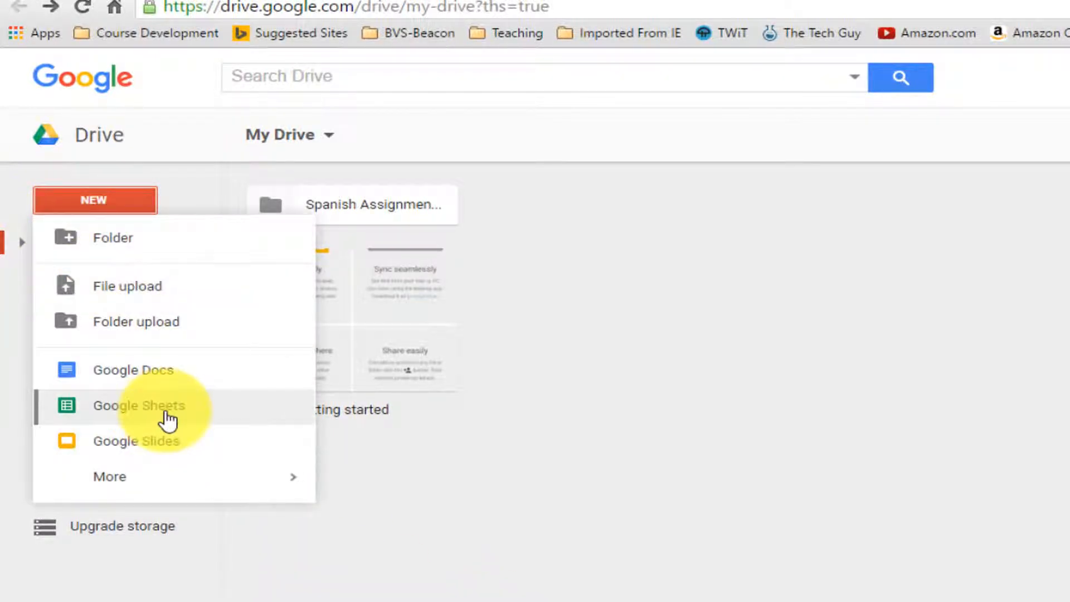
pyautogui.click(166, 415)
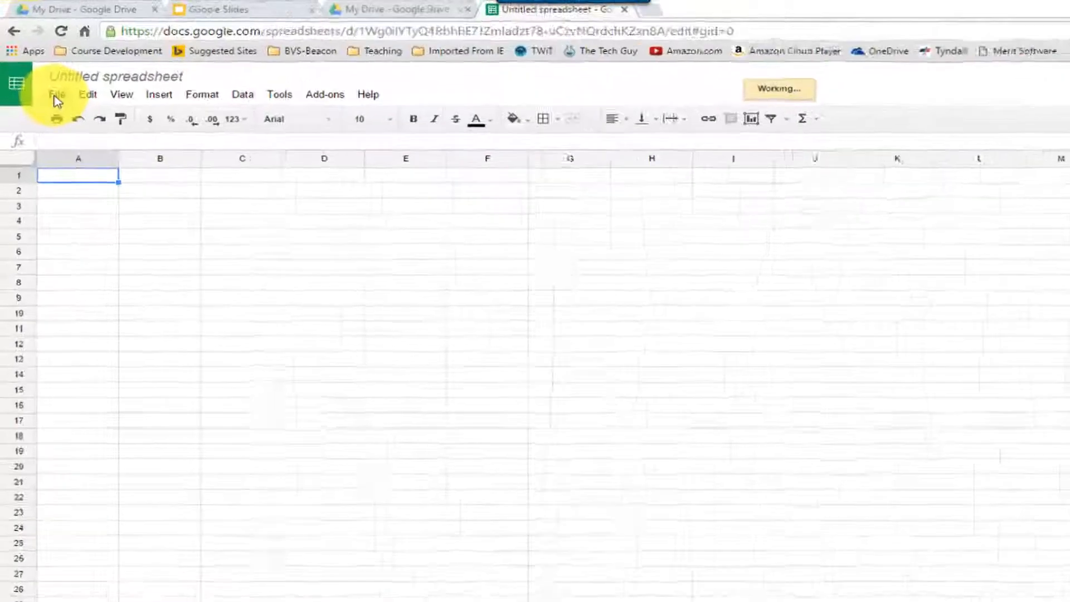
# View the formats the untitled spreadsheet can be downloaded in, including Microsoft Excel (.xlsx)
pyautogui.click(56, 96)
pyautogui.press('Escape')
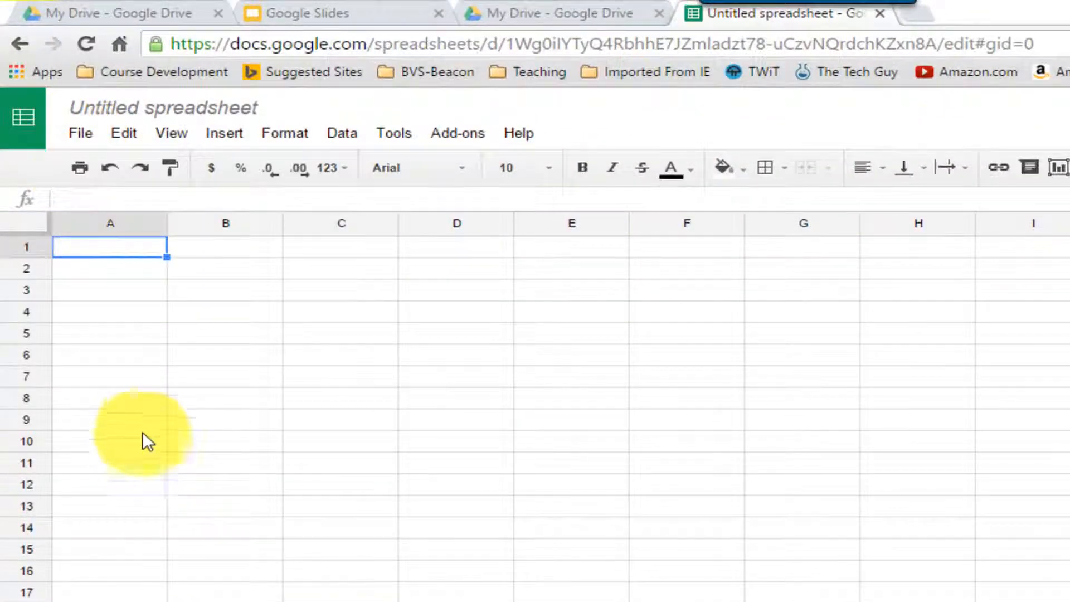
pyautogui.click(82, 143)
pyautogui.moveTo(161, 464)
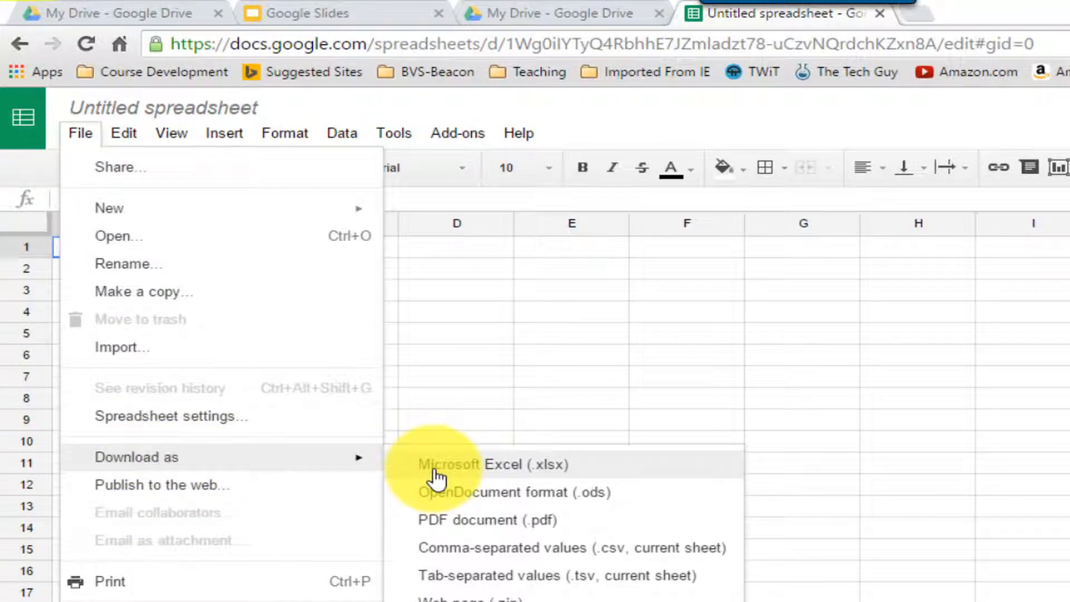
# Leave the spreadsheet for the Sheets home page and go from there to Google Drive
pyautogui.click(13, 45)
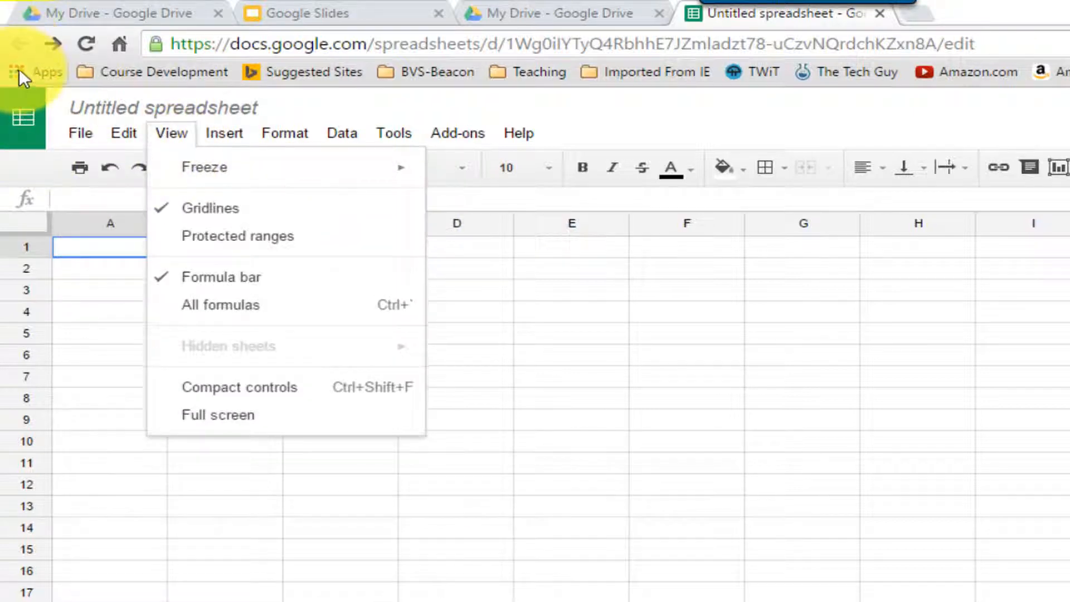
pyautogui.click(20, 132)
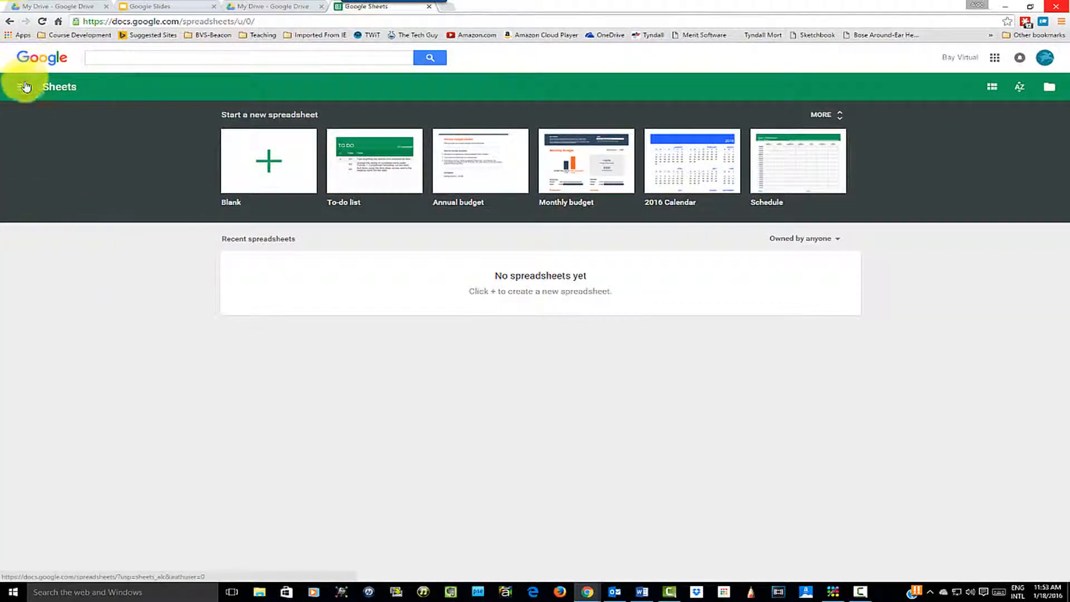
pyautogui.click(23, 89)
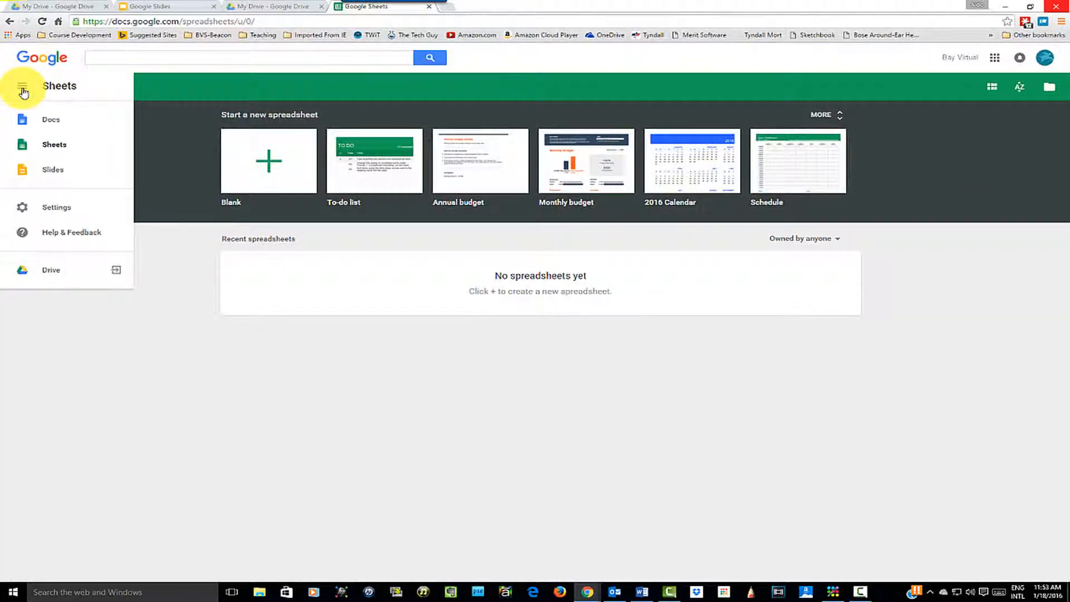
pyautogui.click(49, 265)
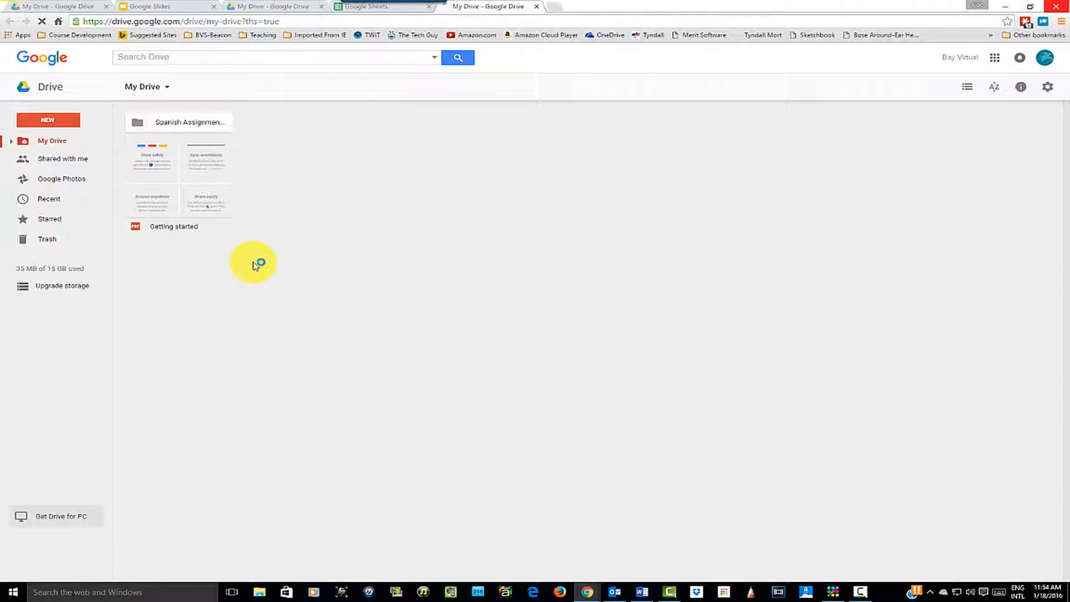
# Open the Assignment 4.02 document from the Spanish Assignments folder and download it as a PDF document
pyautogui.doubleClick(168, 124)
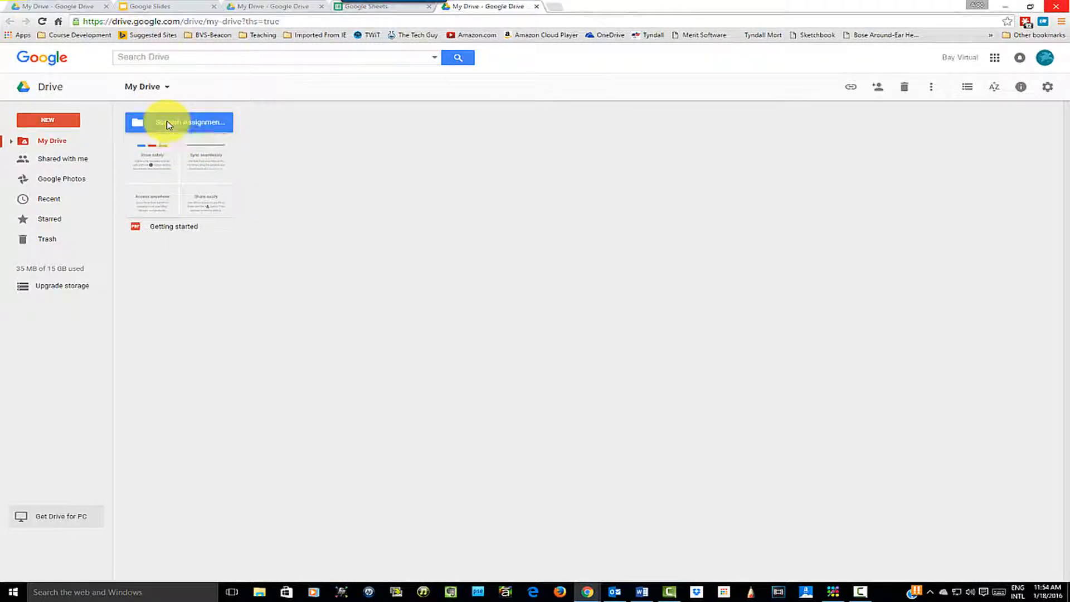
pyautogui.doubleClick(168, 125)
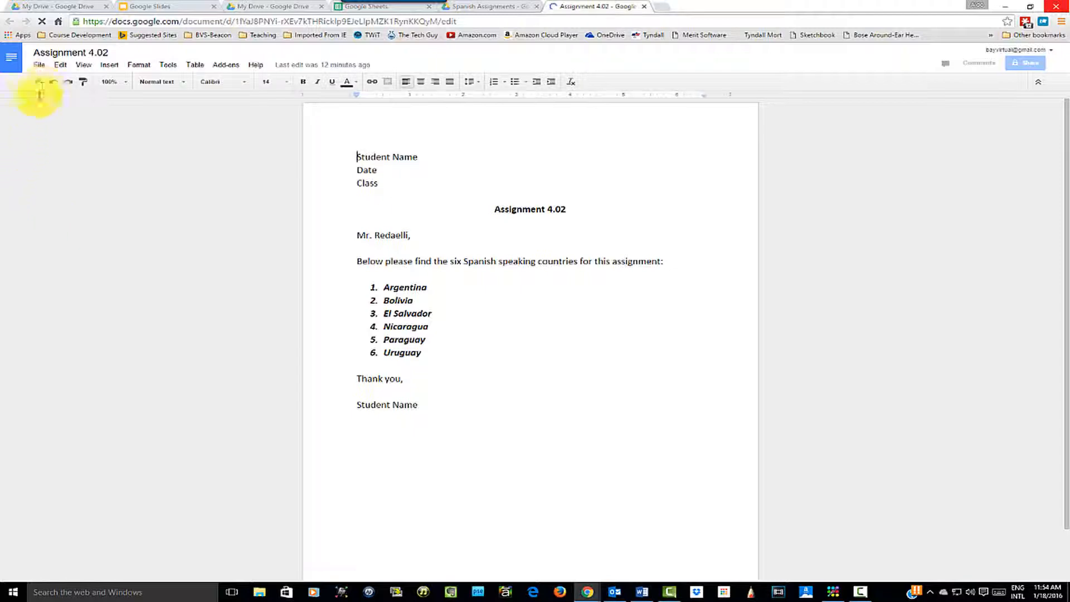
pyautogui.click(39, 64)
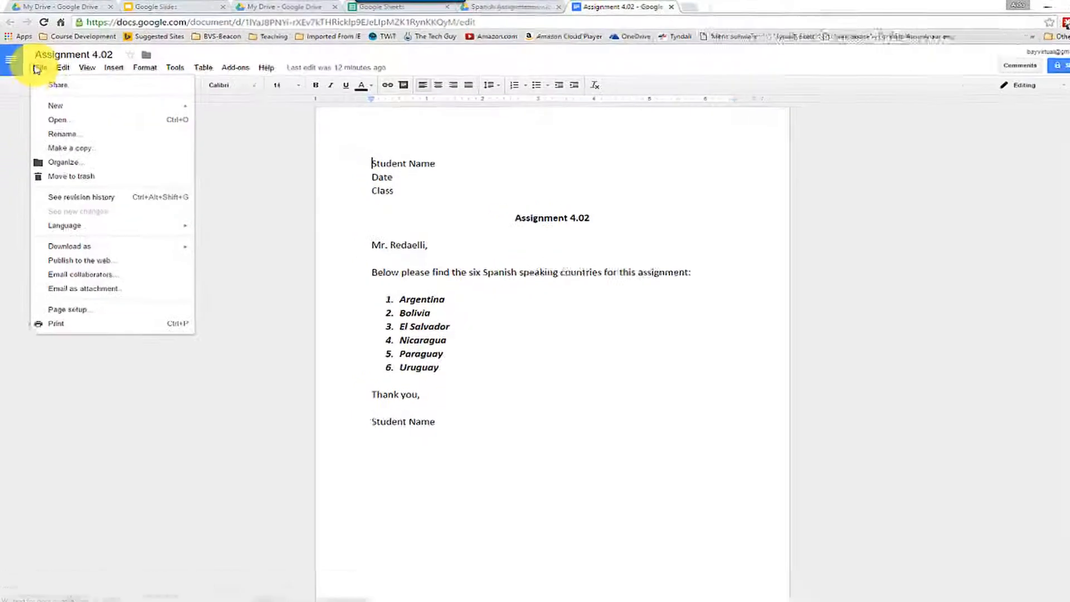
pyautogui.moveTo(123, 389)
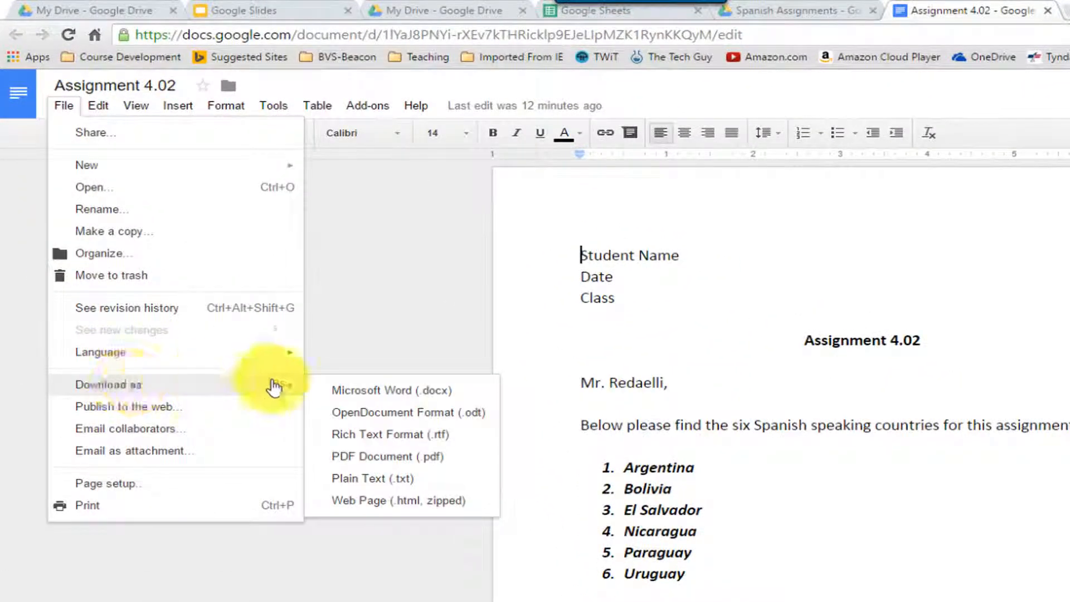
pyautogui.click(377, 462)
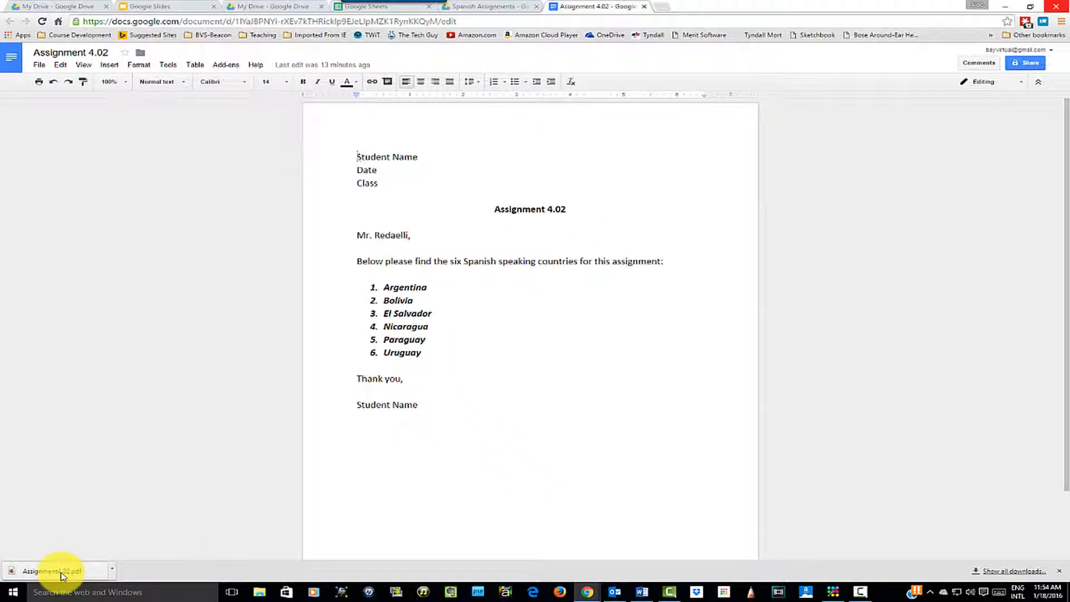
# Open the downloaded PDF and start saving a copy in Desktop > Bay Virtual School > 2016 - 2017 > Segment One > Spanish > Assignments
pyautogui.click(63, 572)
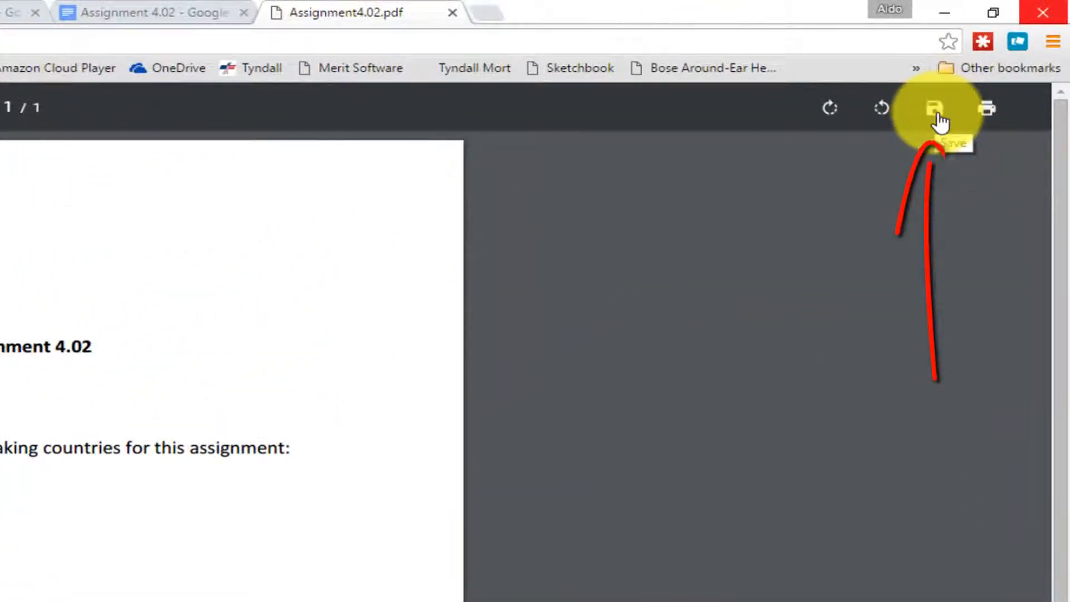
pyautogui.click(936, 111)
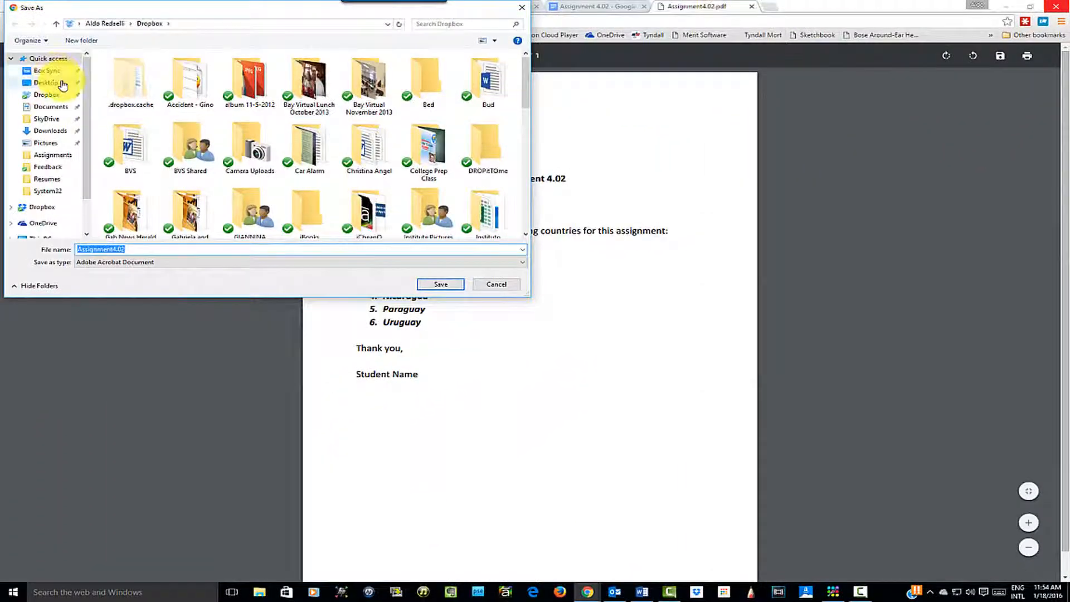
pyautogui.click(47, 83)
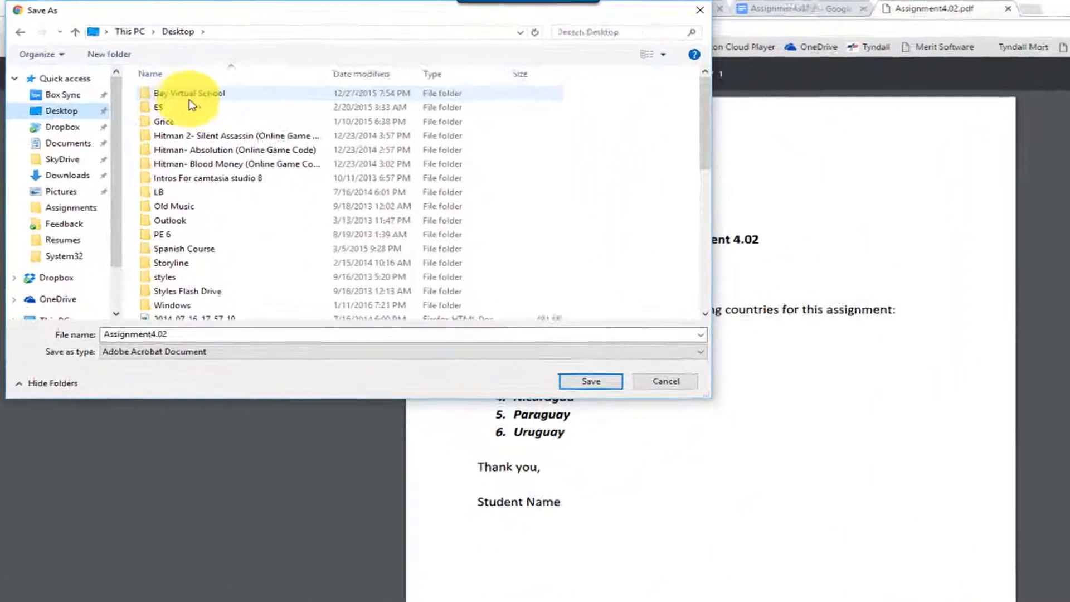
pyautogui.doubleClick(144, 69)
pyautogui.doubleClick(200, 105)
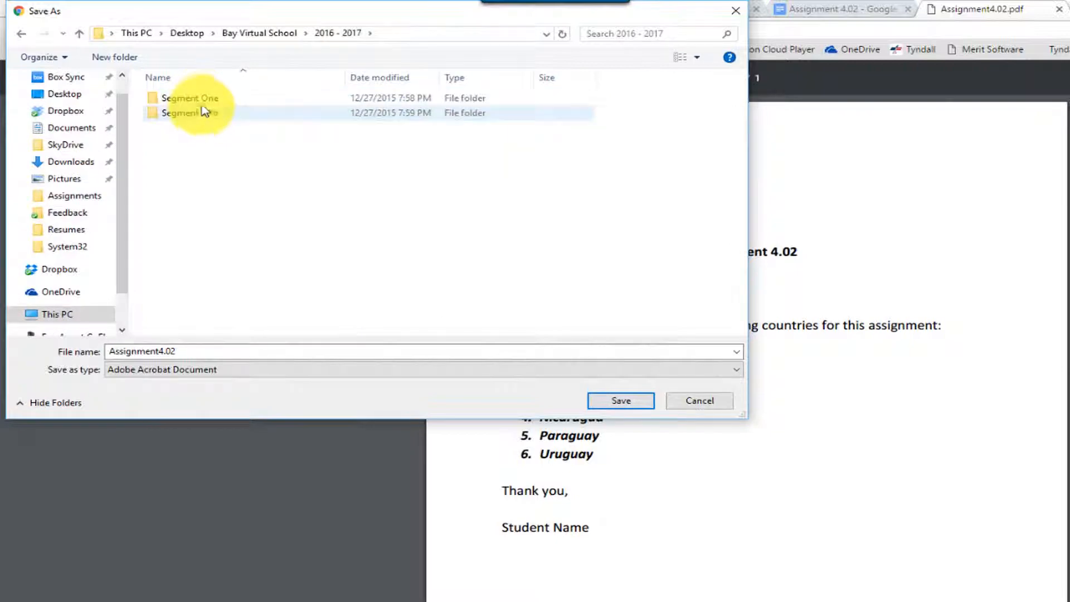
pyautogui.doubleClick(209, 104)
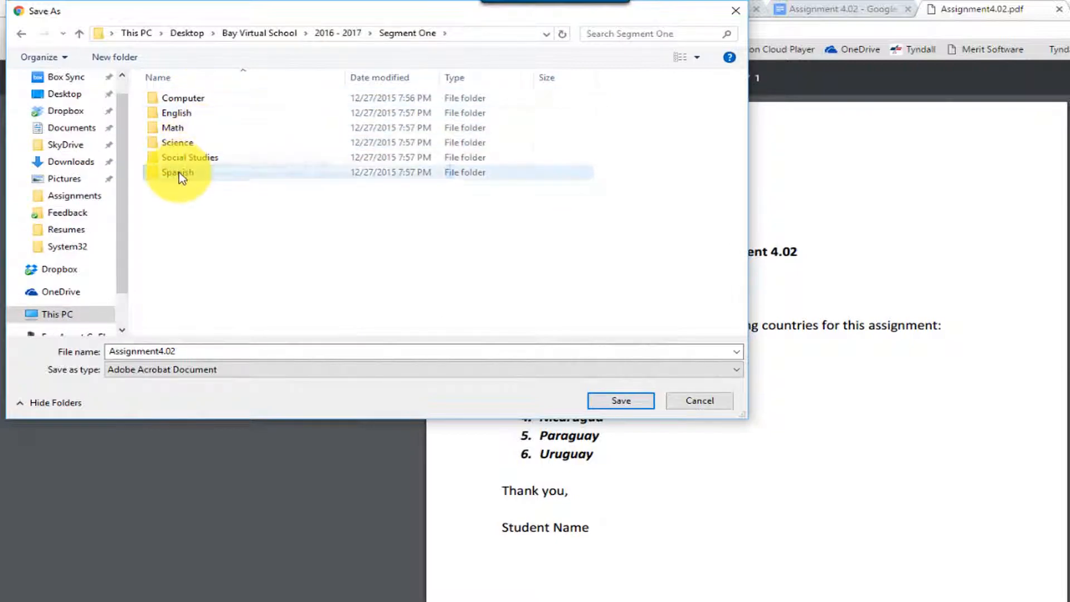
pyautogui.doubleClick(177, 172)
pyautogui.click(193, 104)
pyautogui.doubleClick(193, 103)
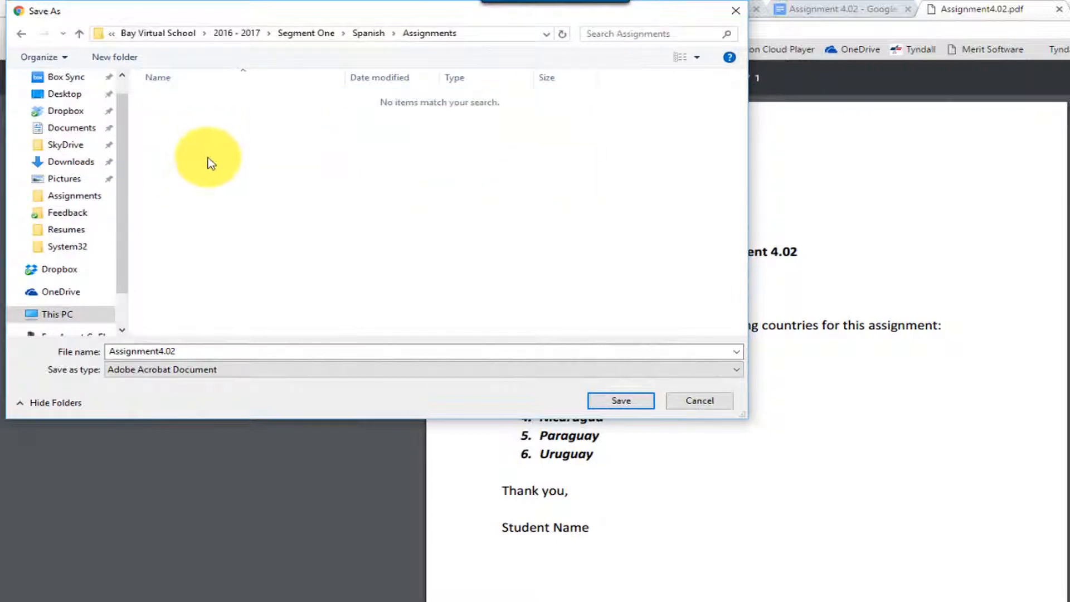
# Save the PDF copy as "Assignment 4.02 PDF" and close the PDF and the Assignment 4.02 document
pyautogui.doubleClick(192, 351)
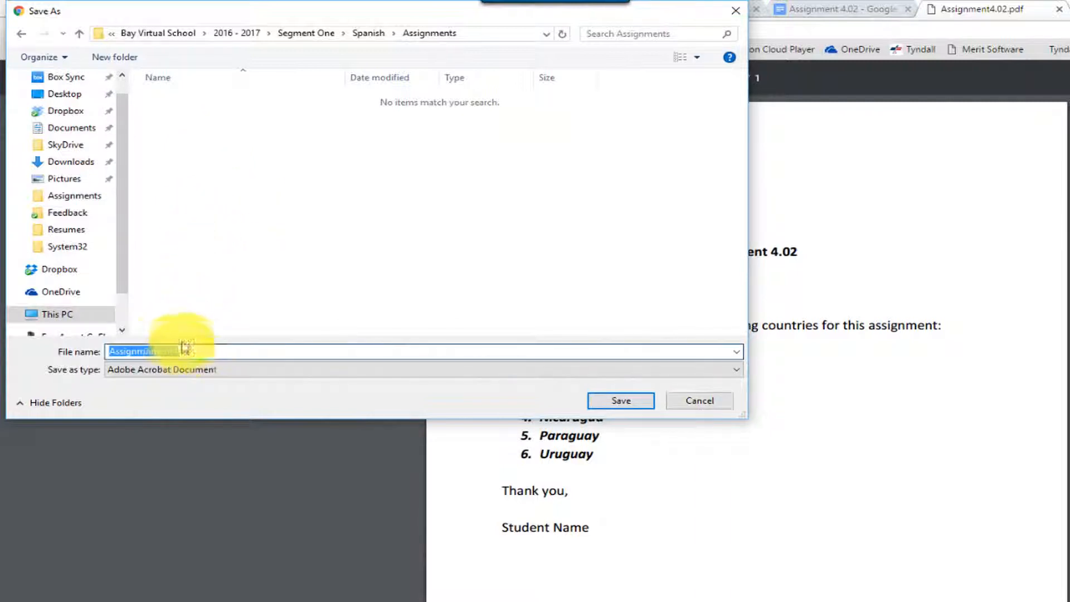
pyautogui.click(163, 350)
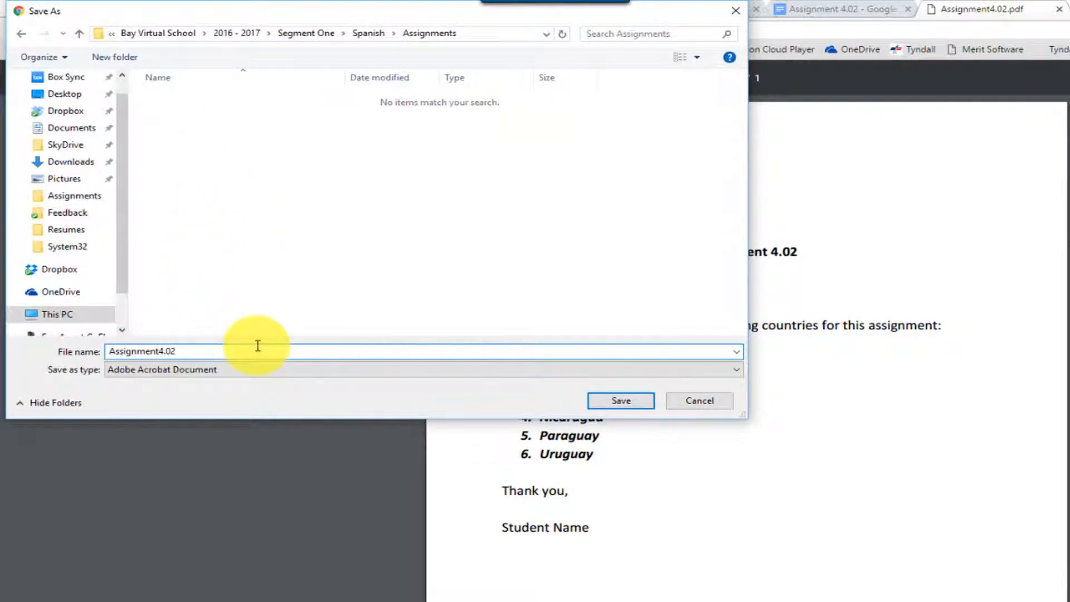
pyautogui.write('4.02')
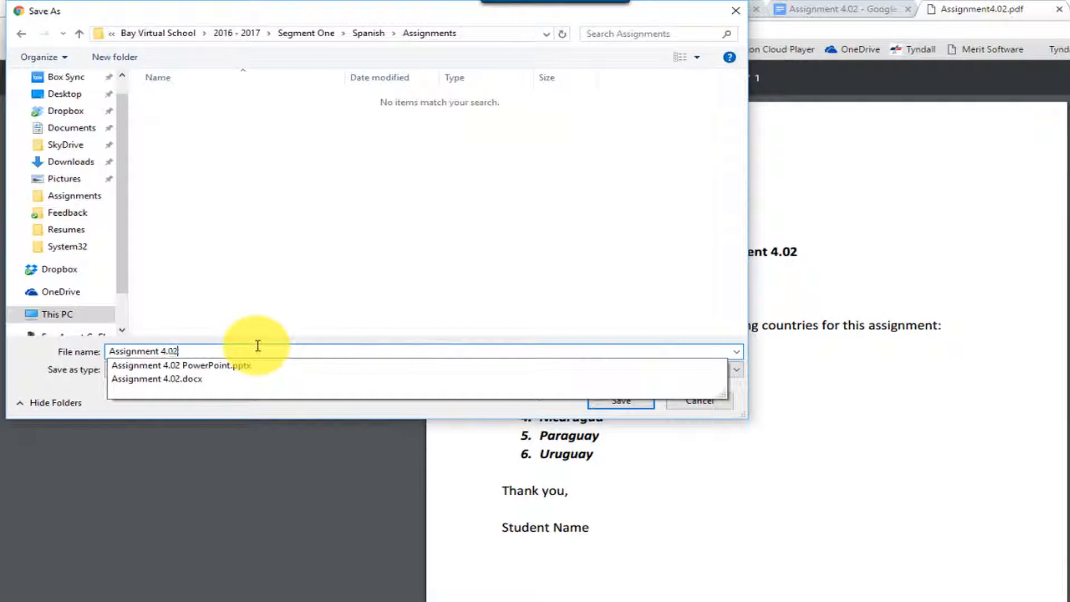
pyautogui.write(' P')
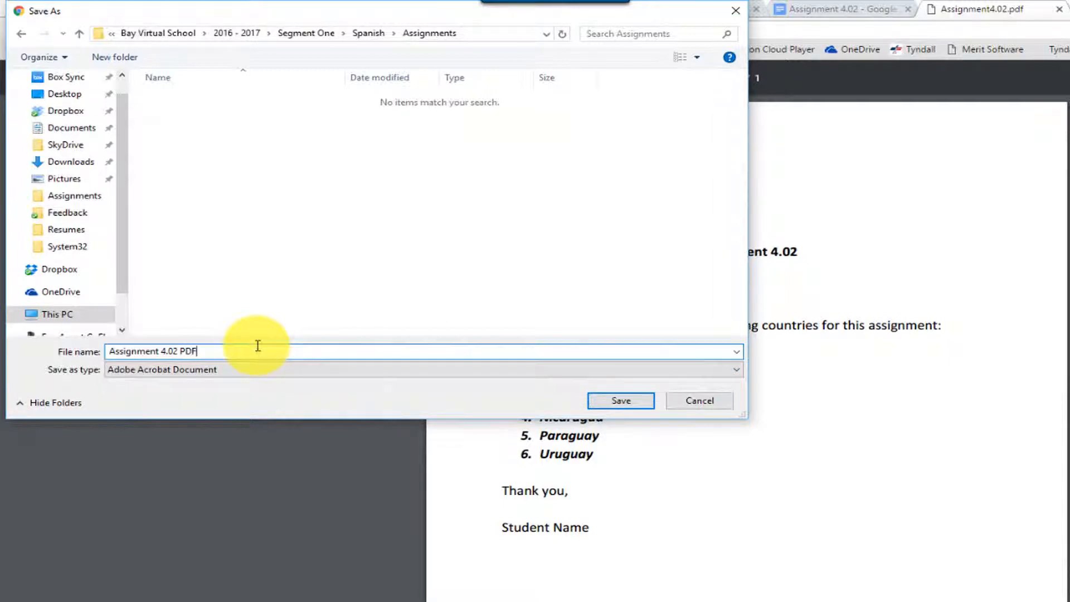
pyautogui.write('DF')
pyautogui.click(639, 403)
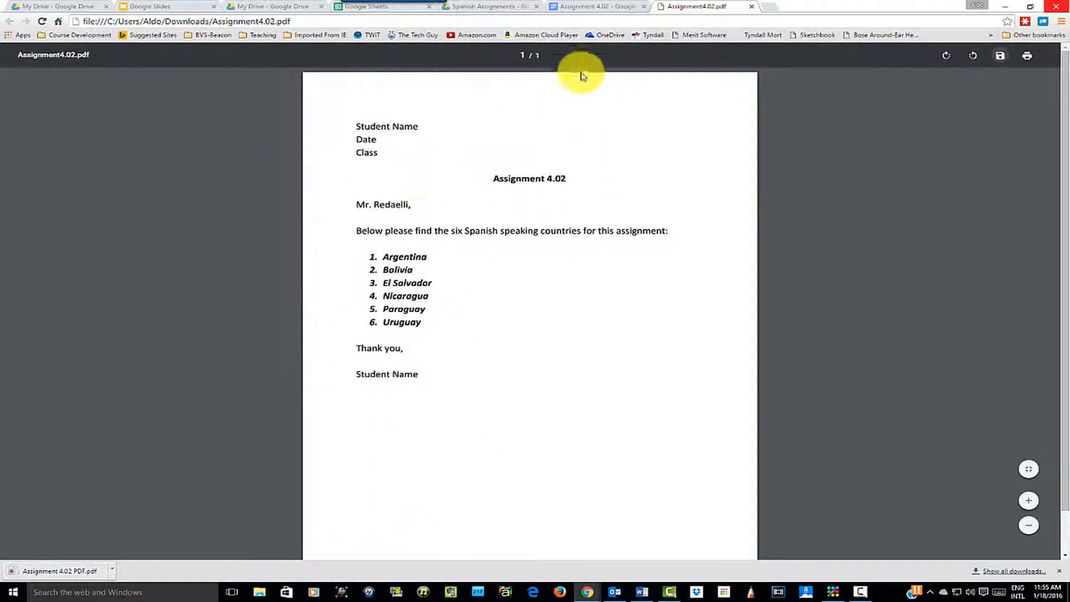
pyautogui.click(750, 8)
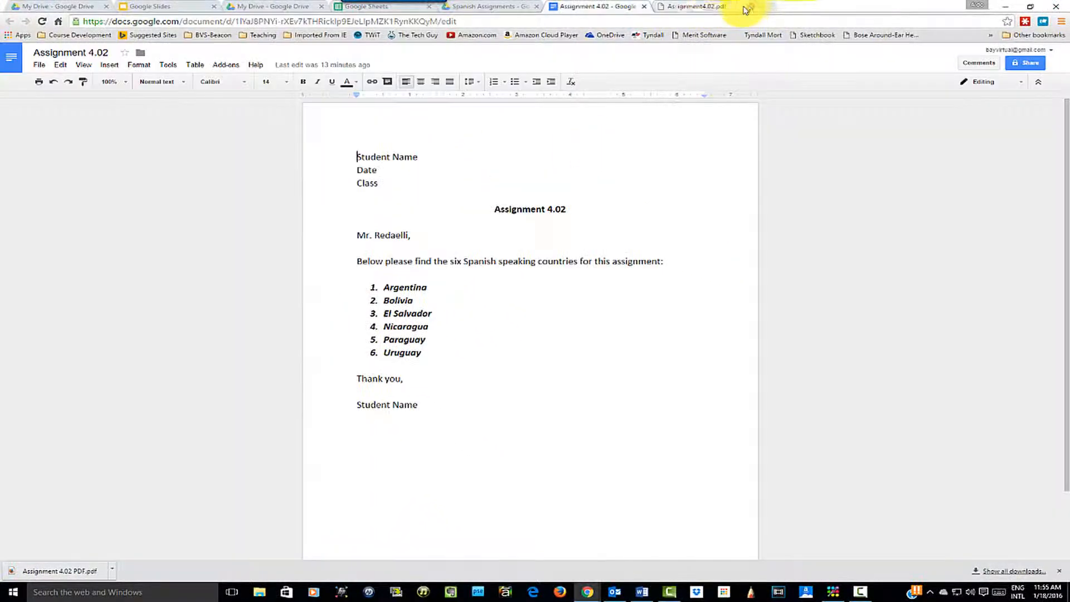
pyautogui.click(645, 7)
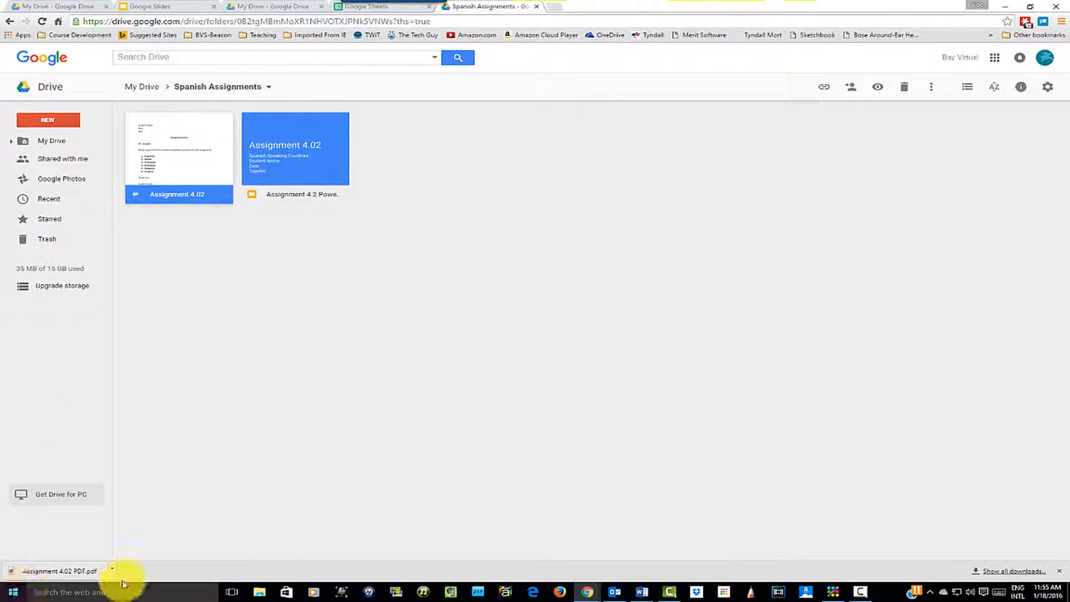
# Check the saved files in File Explorer under Desktop > Bay Virtual School > 2016 - 2017 > Segment One > Spanish > Assignments, and close the window
pyautogui.click(262, 592)
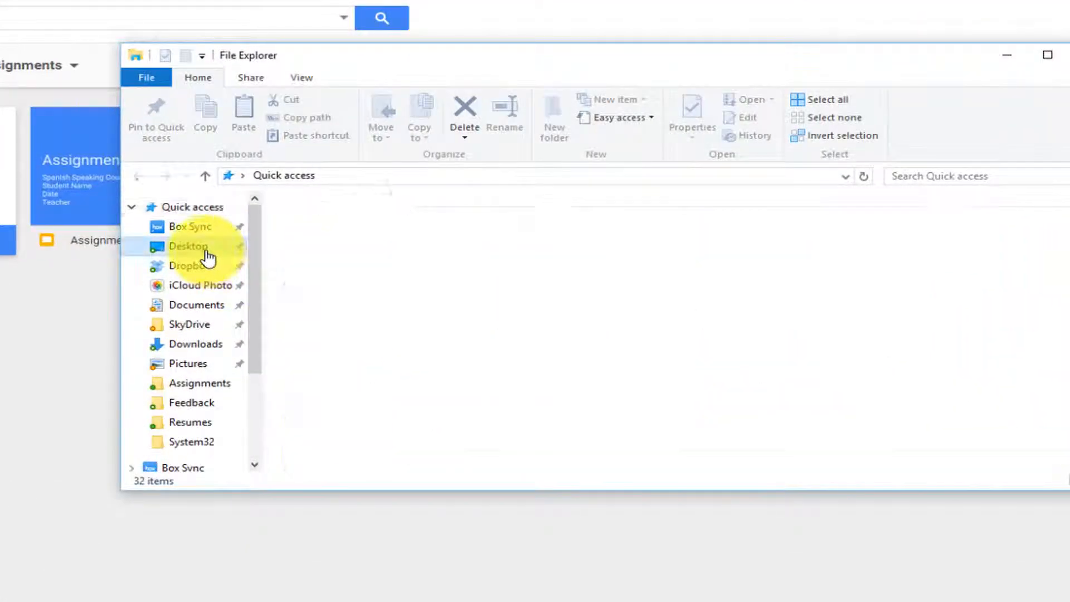
pyautogui.click(203, 249)
pyautogui.doubleClick(321, 225)
pyautogui.doubleClick(323, 226)
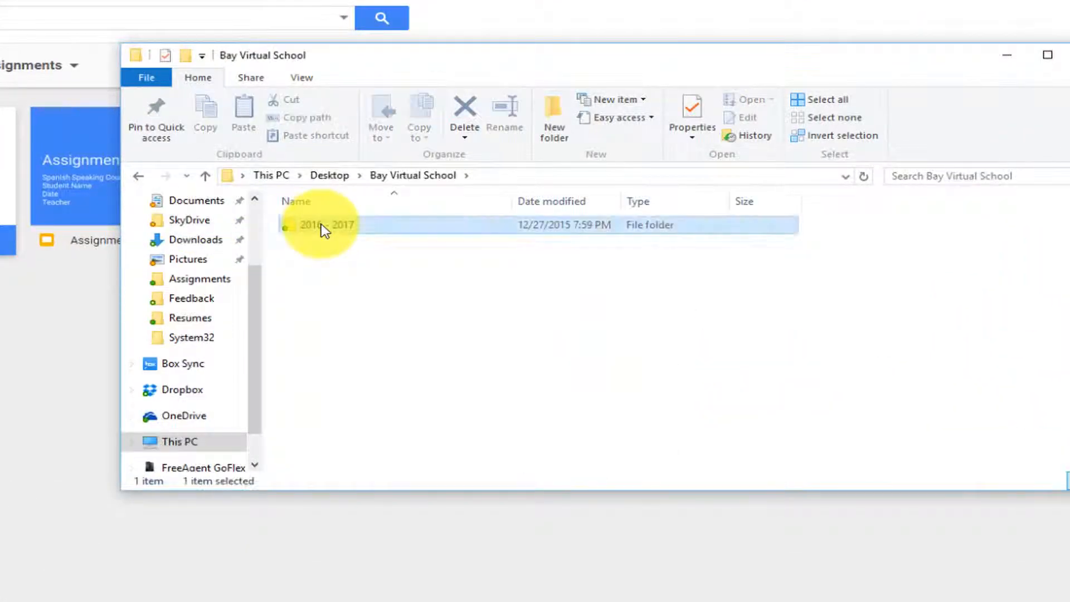
pyautogui.doubleClick(326, 227)
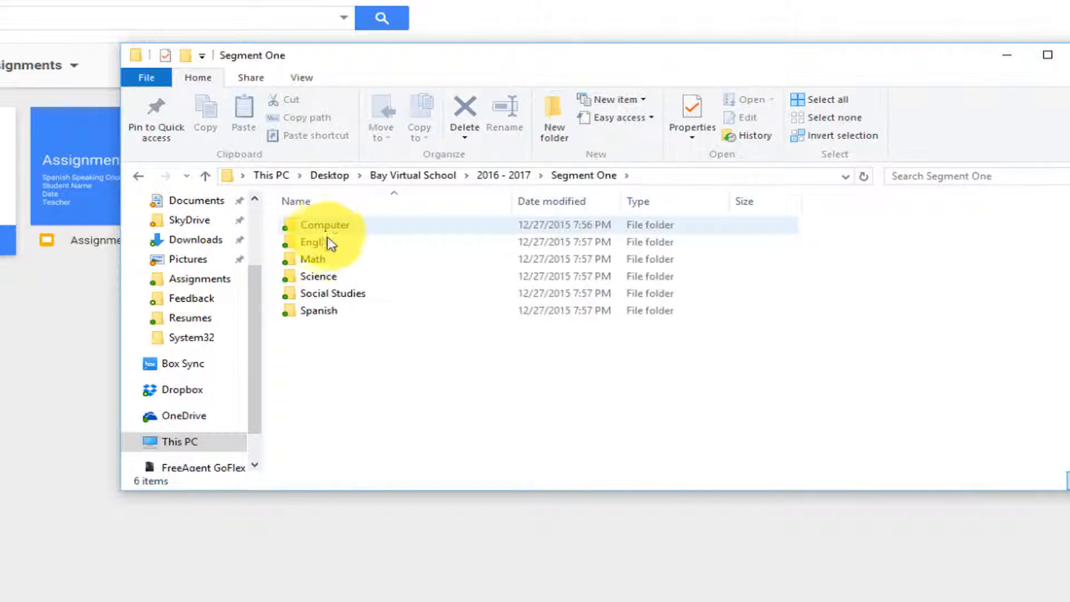
pyautogui.doubleClick(312, 310)
pyautogui.doubleClick(326, 226)
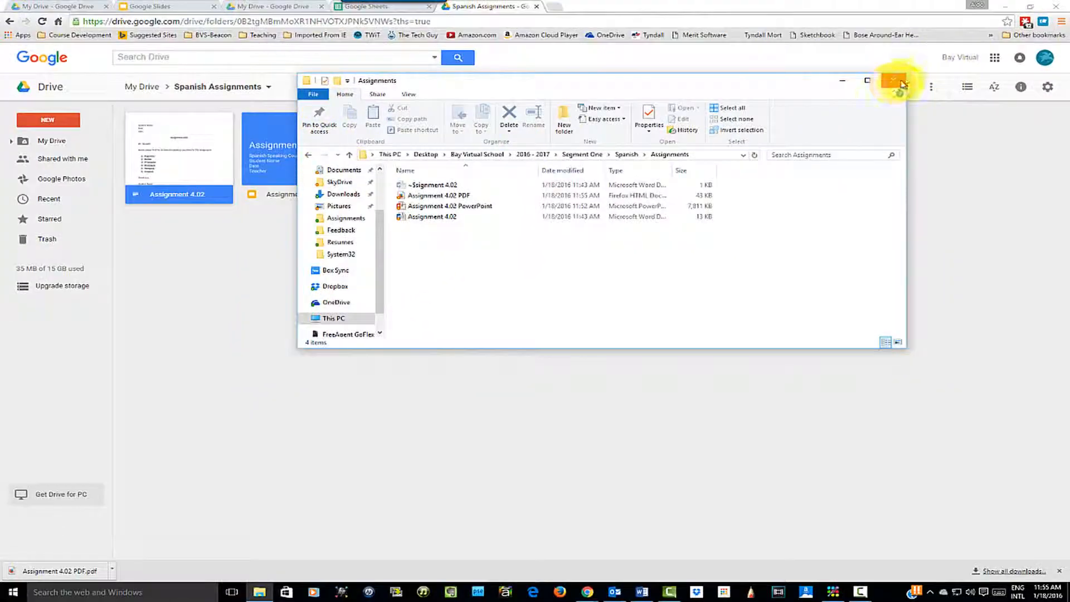
pyautogui.click(896, 82)
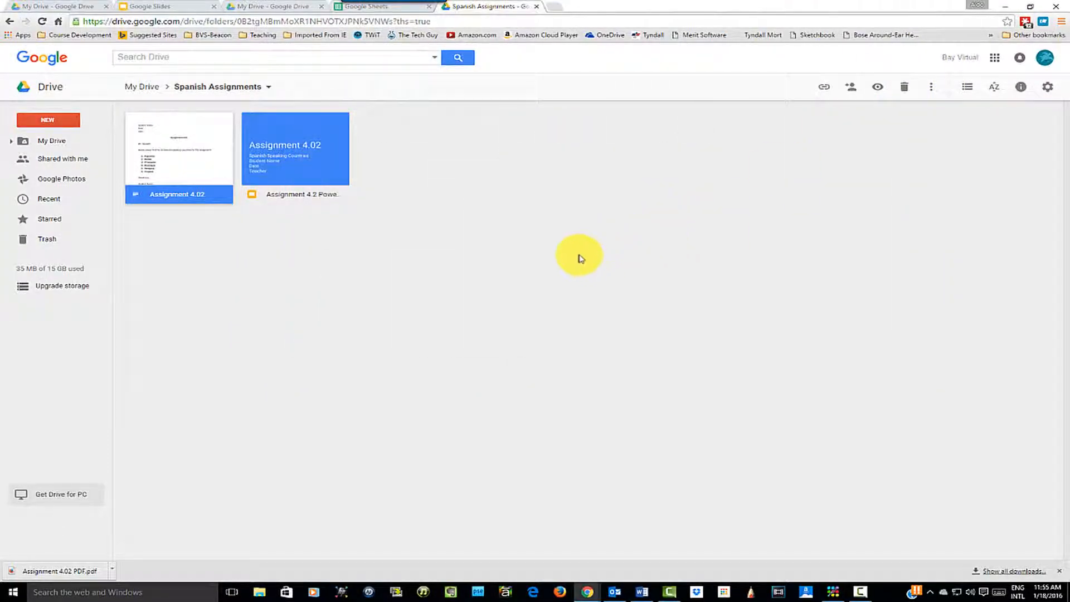
# Return to the main My Drive view and look at its options for creating and uploading items
pyautogui.click(25, 87)
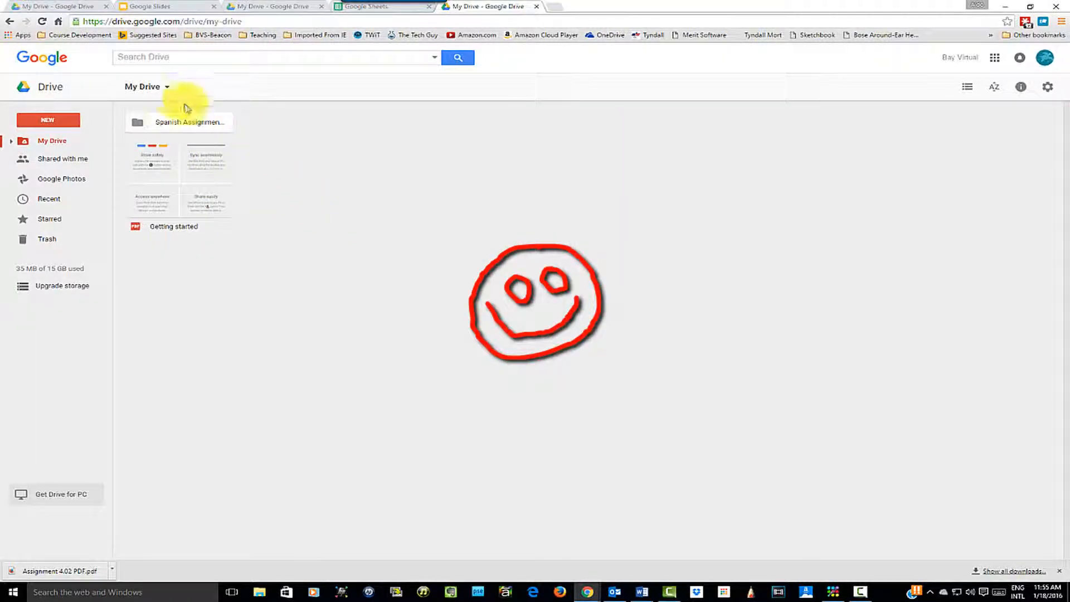
pyautogui.click(171, 89)
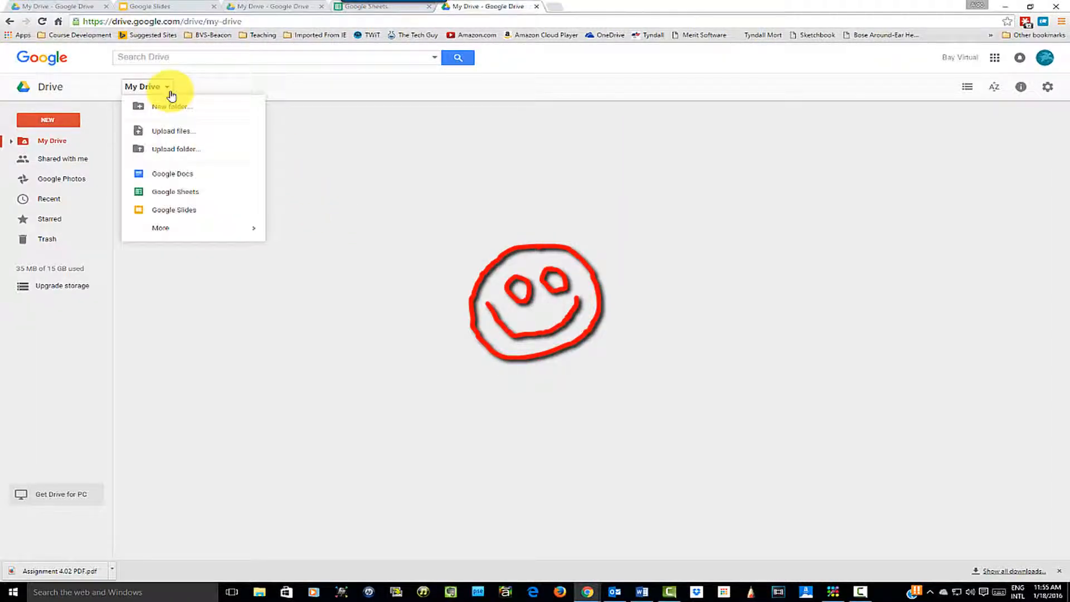
pyautogui.click(422, 257)
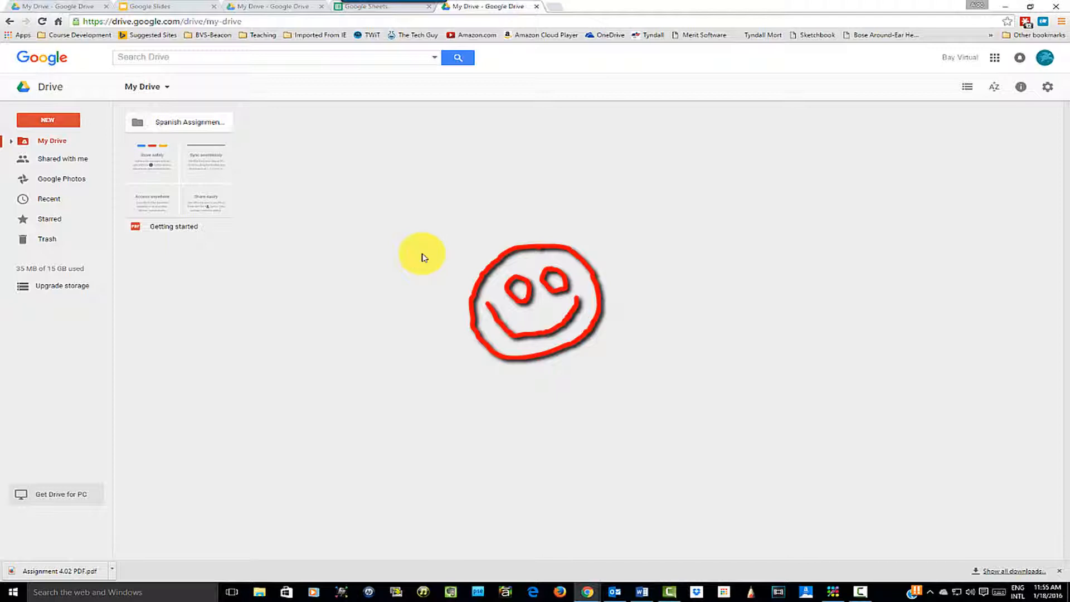